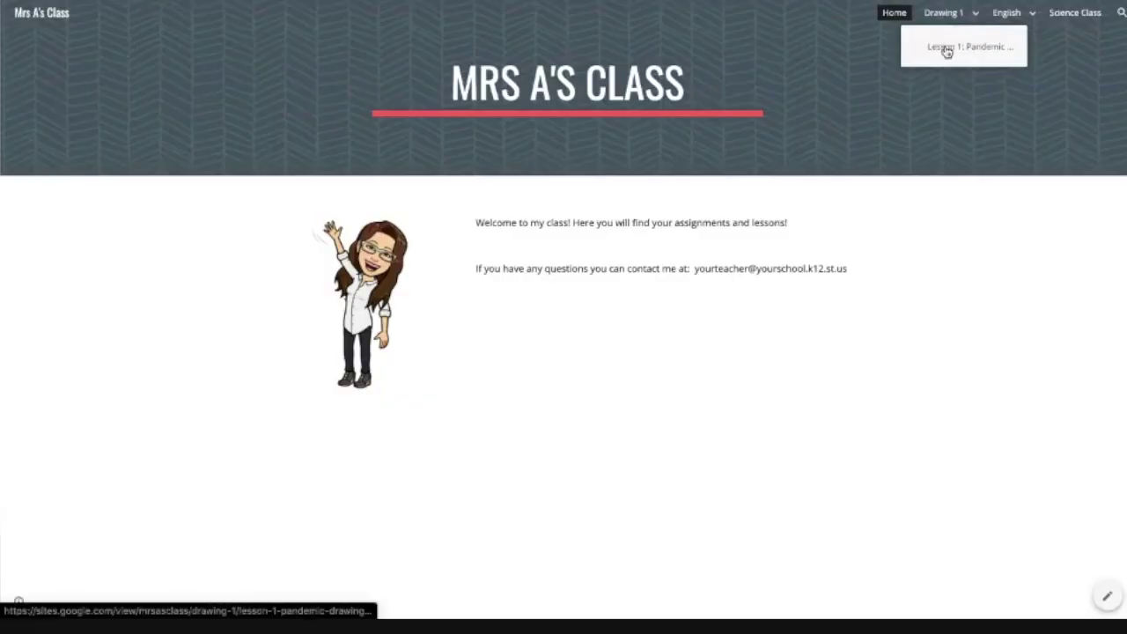
Examine the Lesson 1: Pandemic Drawing Kit page of the example class site, from its brainstorm section to the gallery.
click(947, 51)
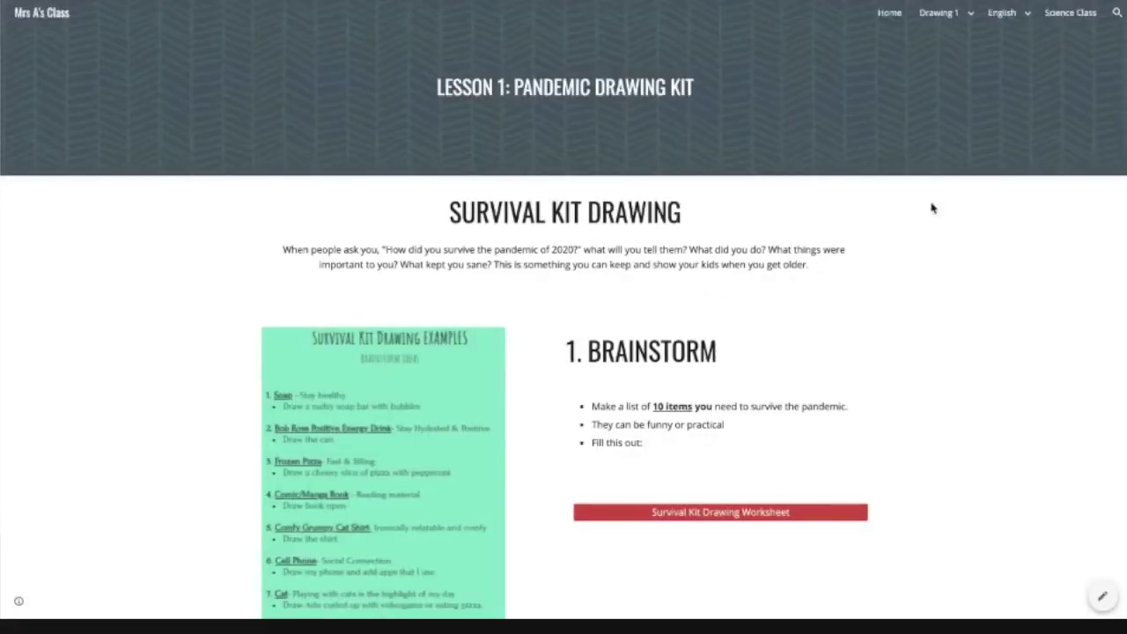
scroll(933, 208, down, 3)
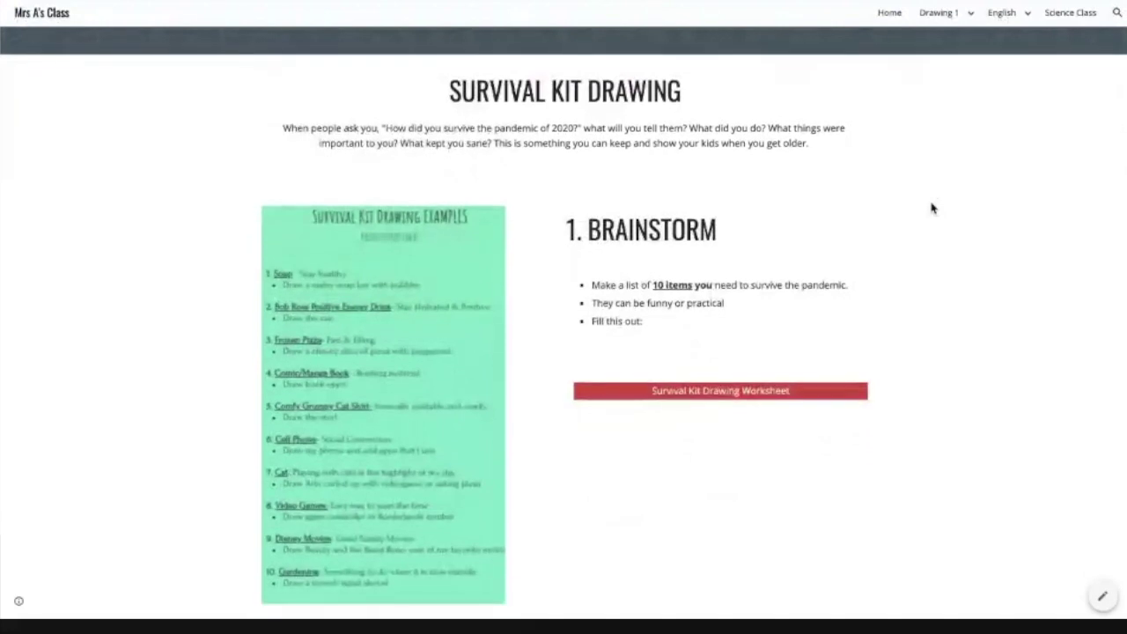
scroll(933, 207, down, 2)
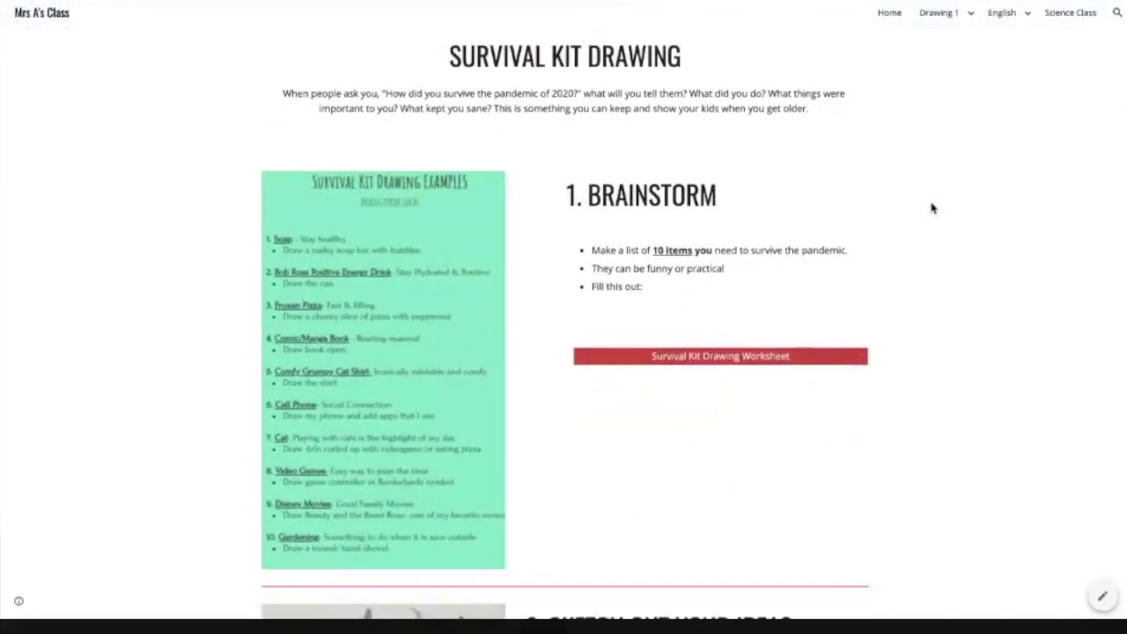
scroll(933, 208, down, 2)
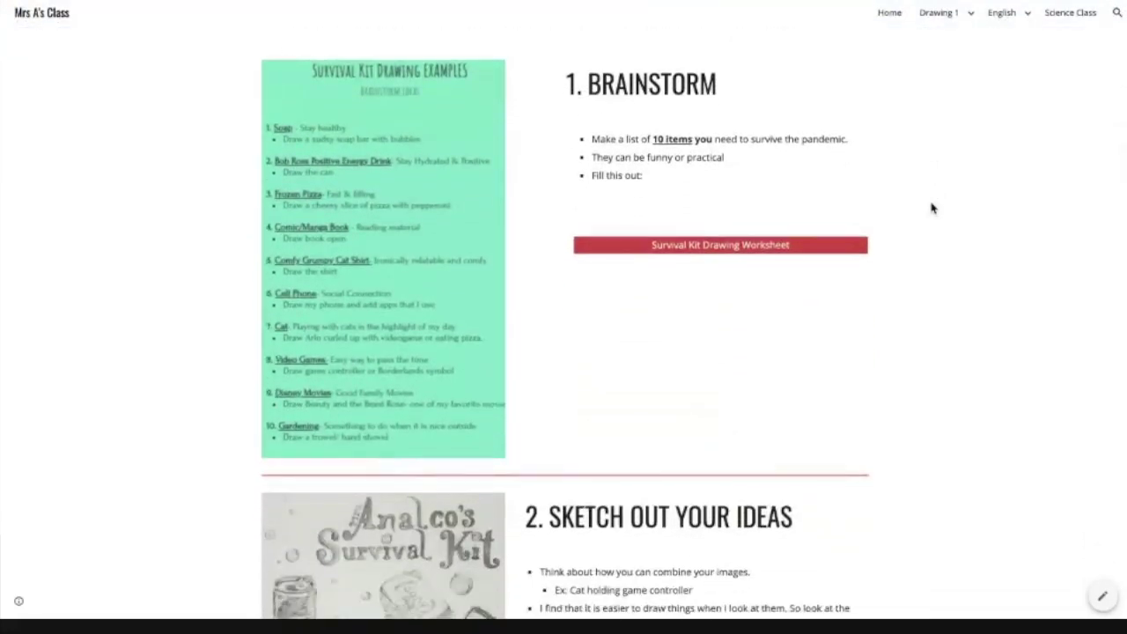
scroll(933, 208, down, 3)
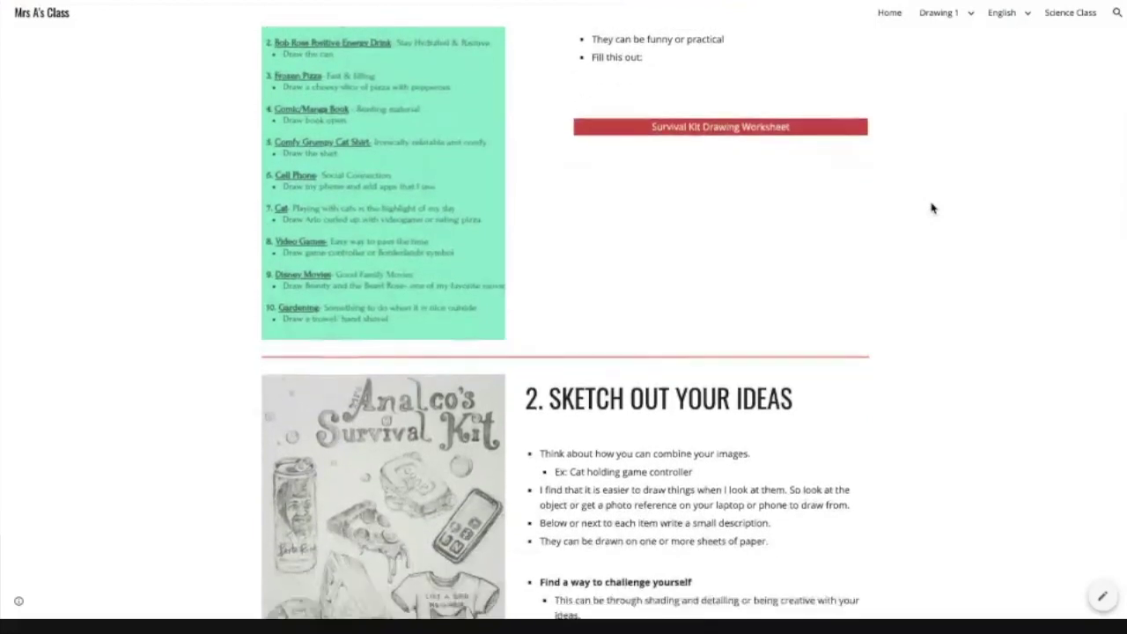
scroll(933, 208, down, 3)
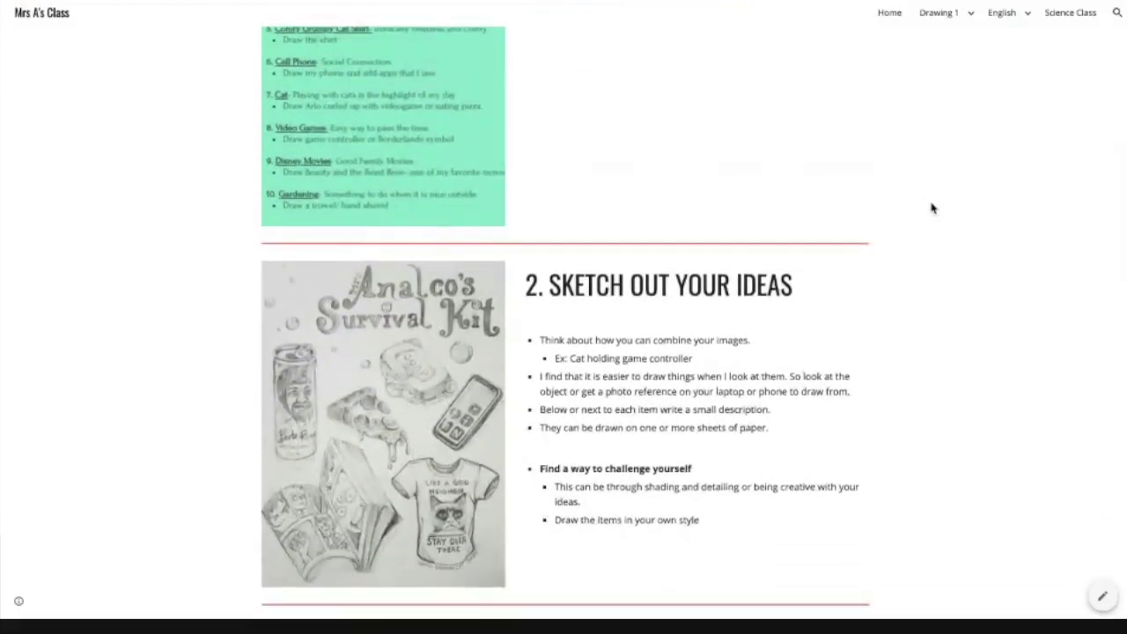
scroll(933, 208, down, 3)
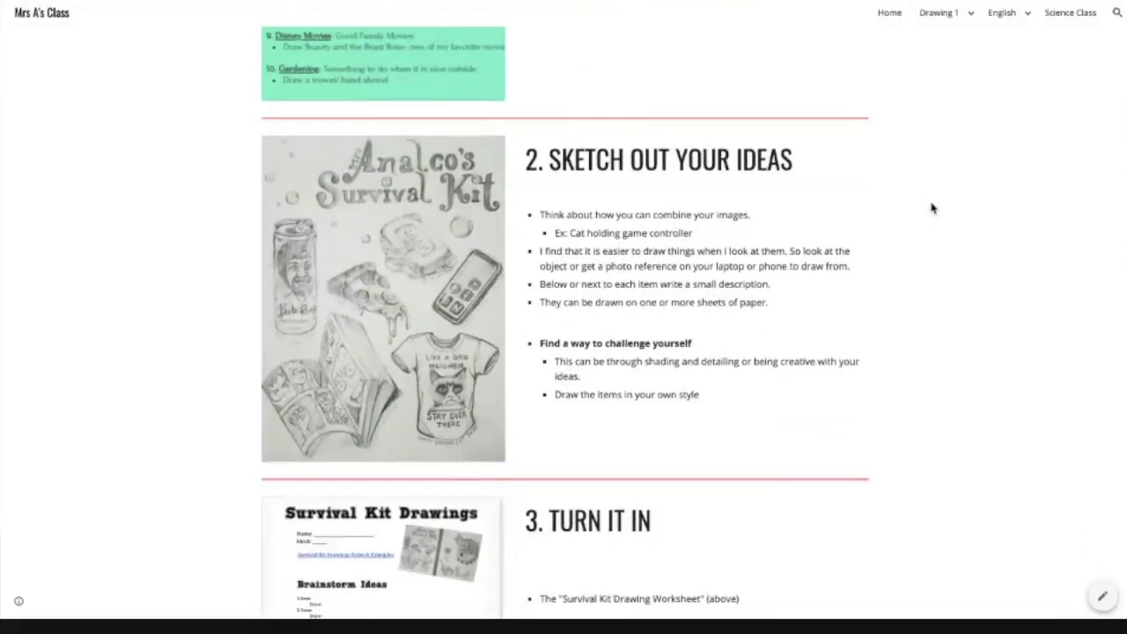
scroll(932, 207, down, 6)
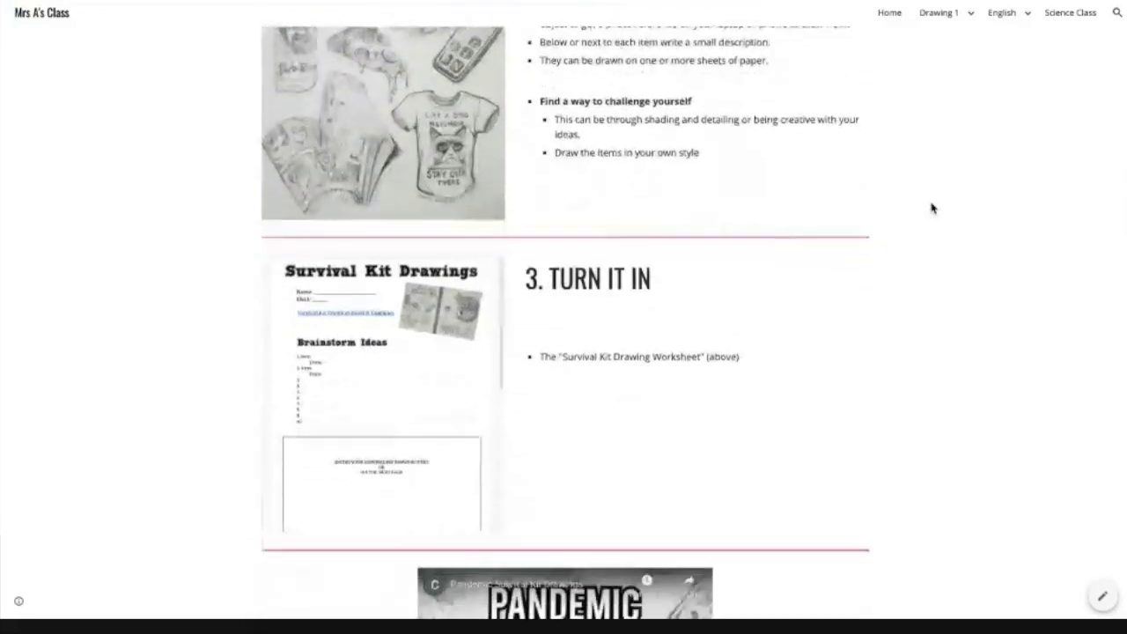
scroll(932, 208, down, 5)
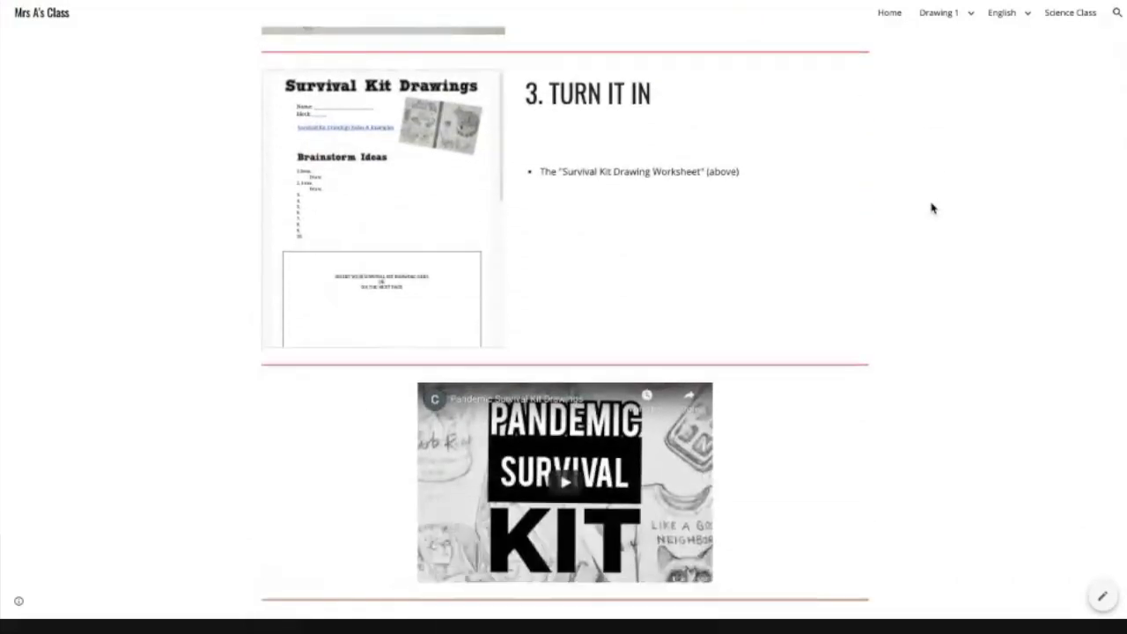
scroll(933, 208, down, 1)
scroll(933, 208, down, 6)
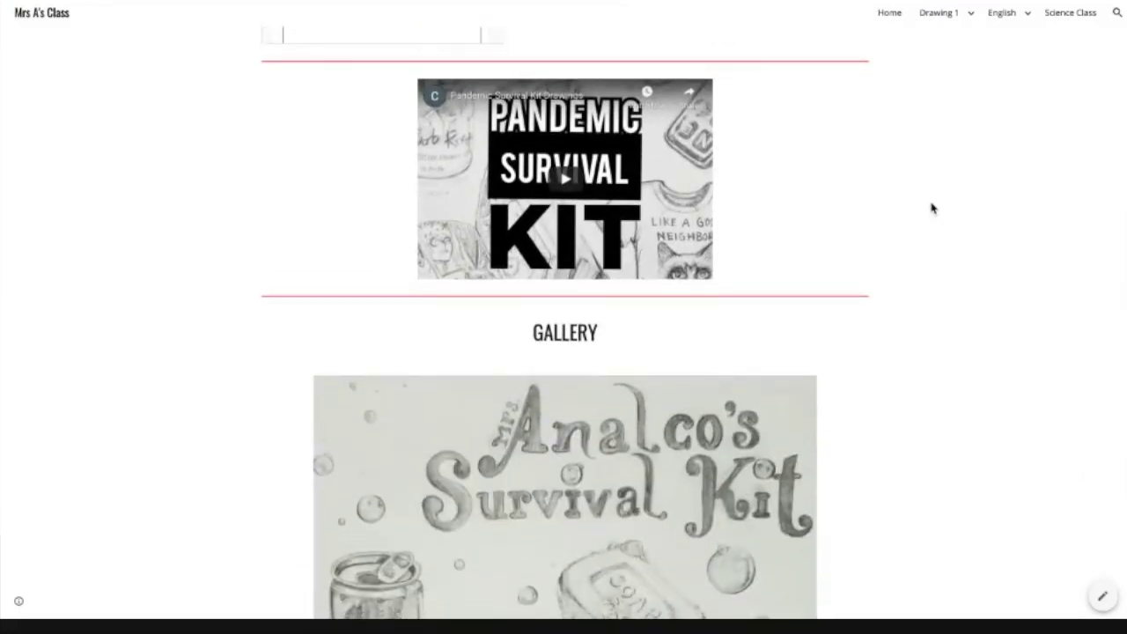
scroll(932, 207, down, 4)
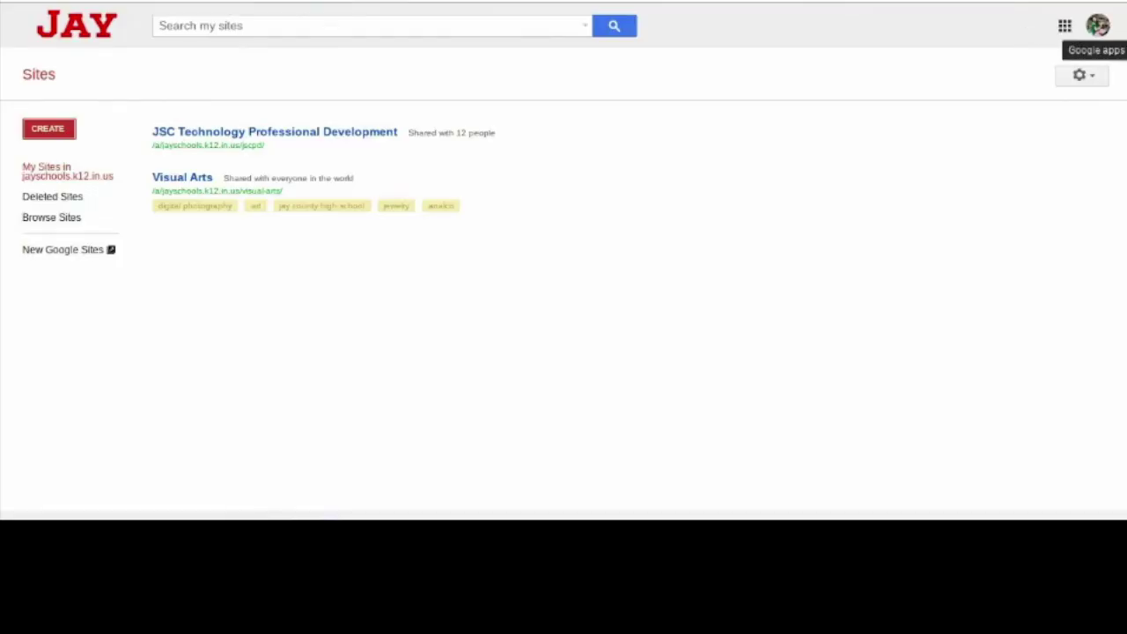
Create a blank site in the recommended new version of Sites.
click(1065, 28)
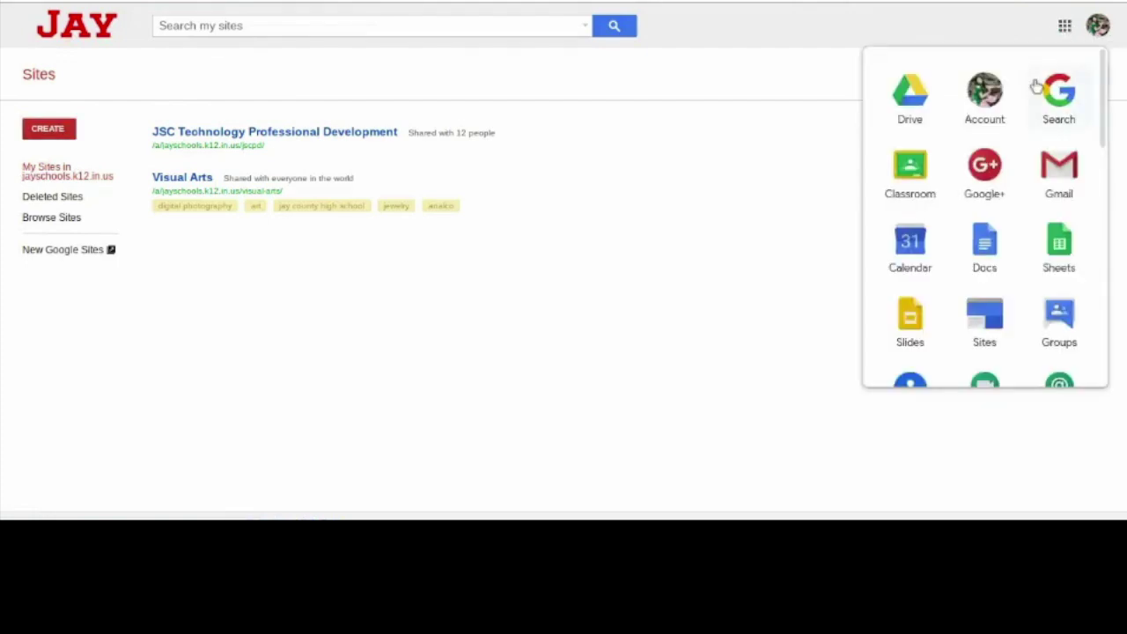
scroll(993, 206, down, 2)
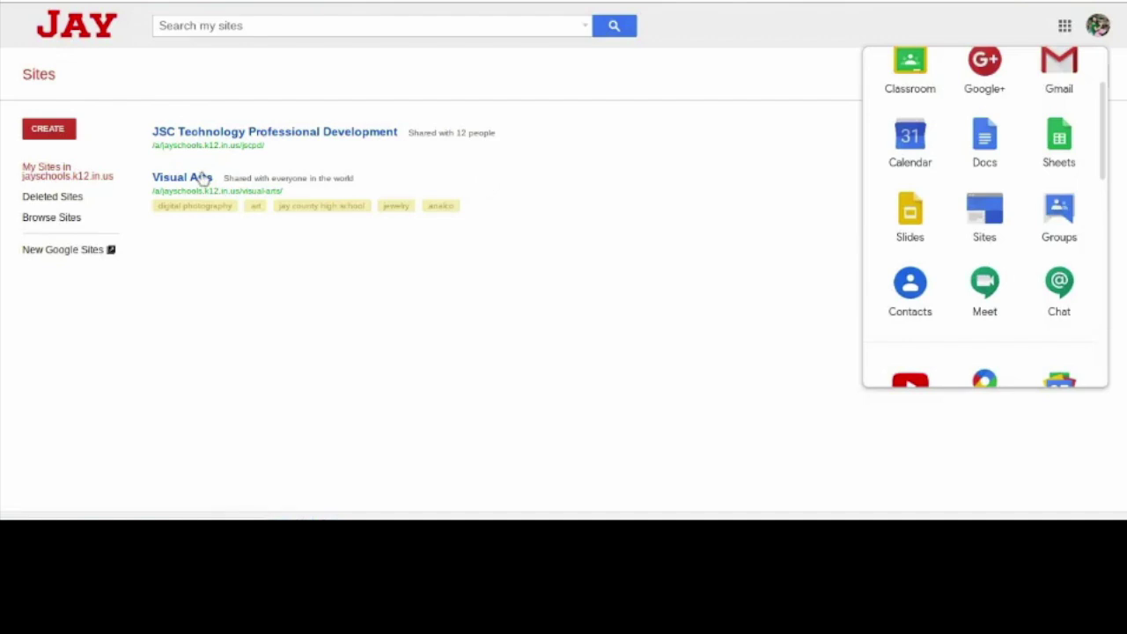
click(46, 131)
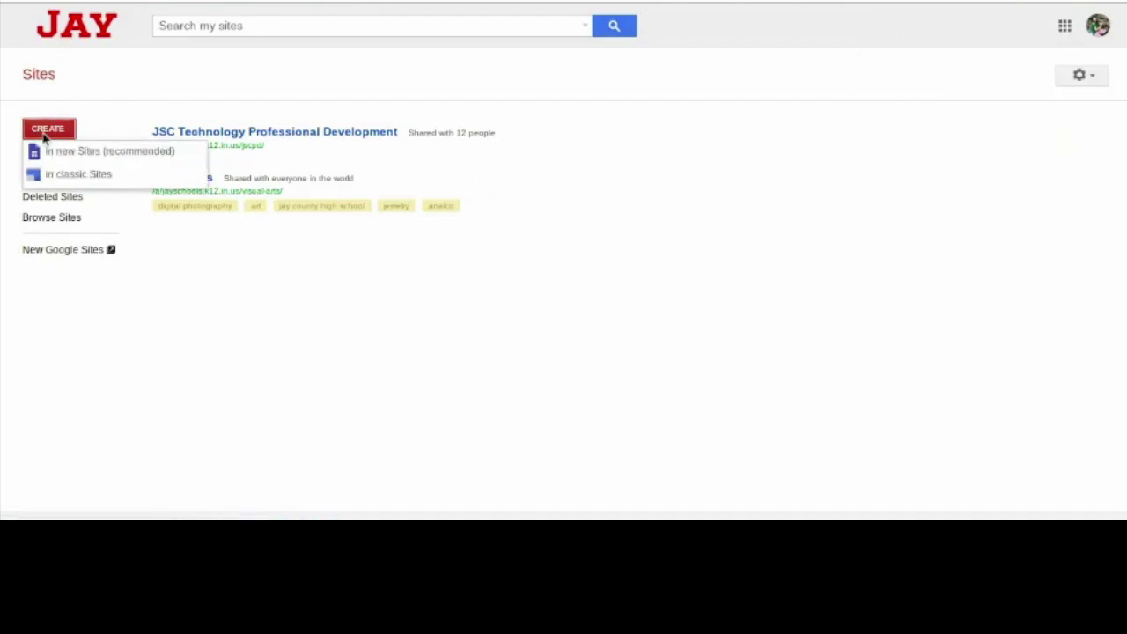
click(106, 153)
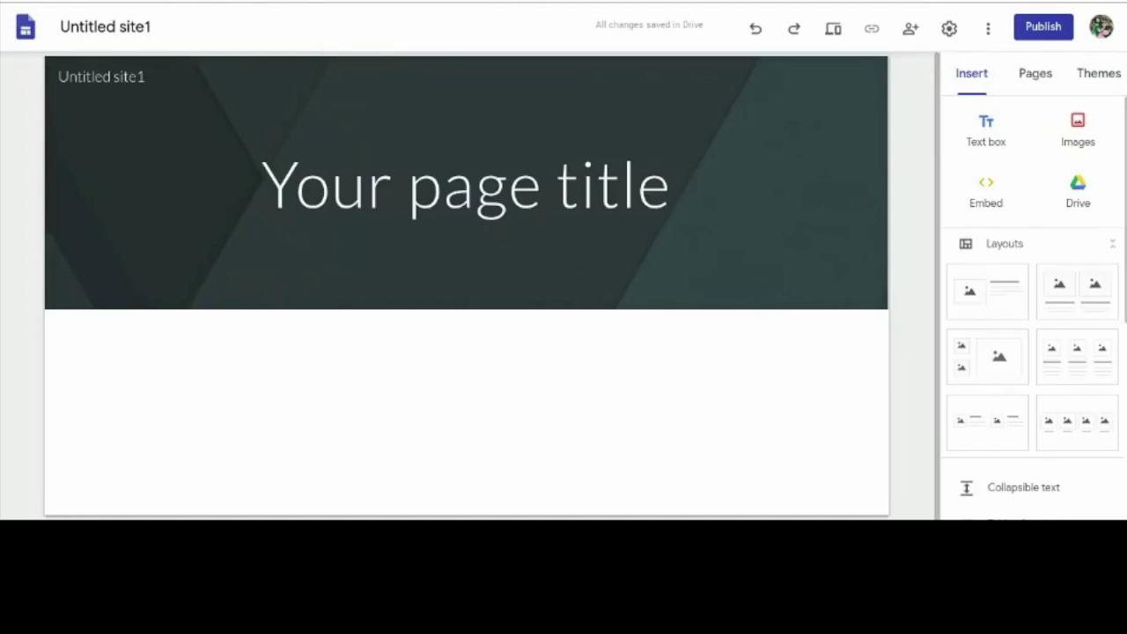
Name the site "Mrs A's Class" and set the page title to the same text.
double_click(78, 22)
triple_click(78, 22)
text(Mrs A's Class)
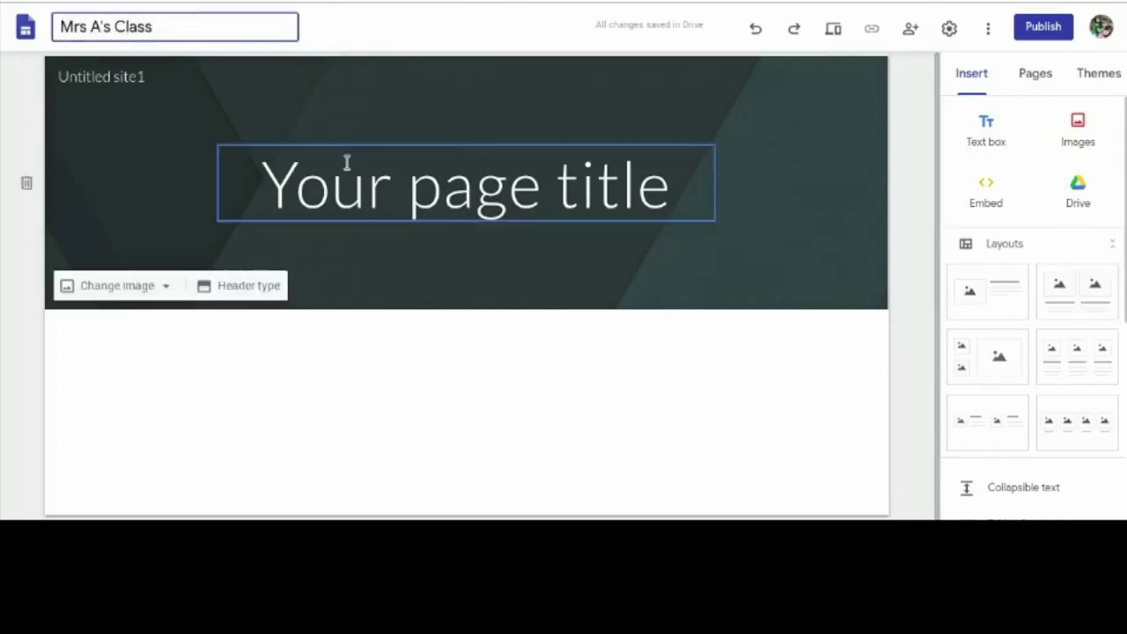
click(347, 164)
triple_click(347, 168)
text(Mrs A's Class)
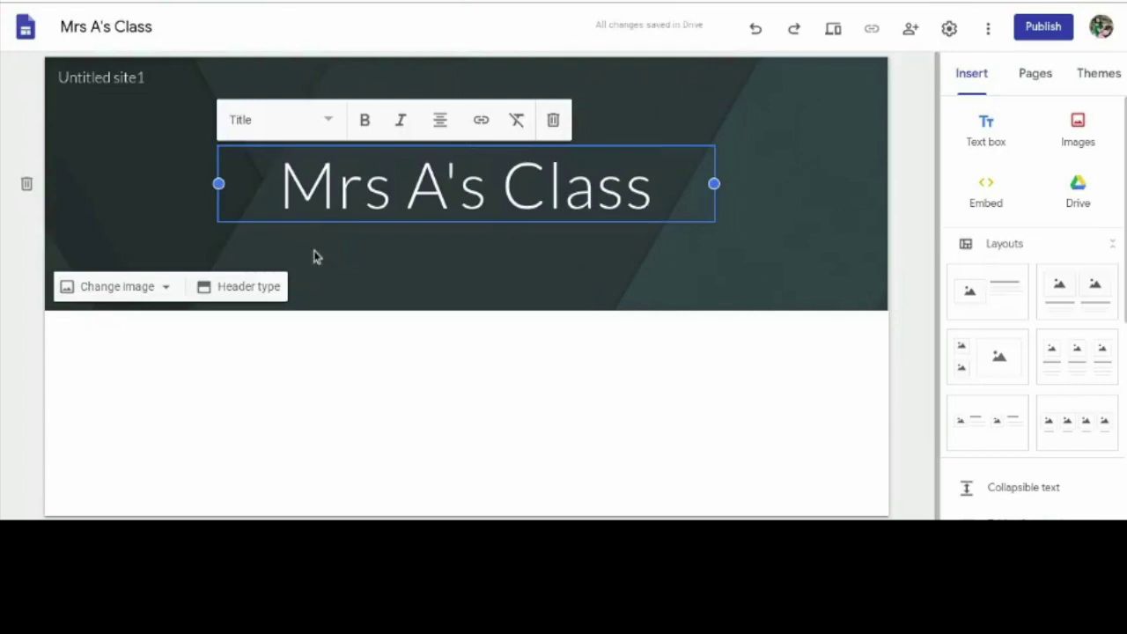
Replace the header image with the slate-blue herringbone pattern from the image gallery.
click(354, 252)
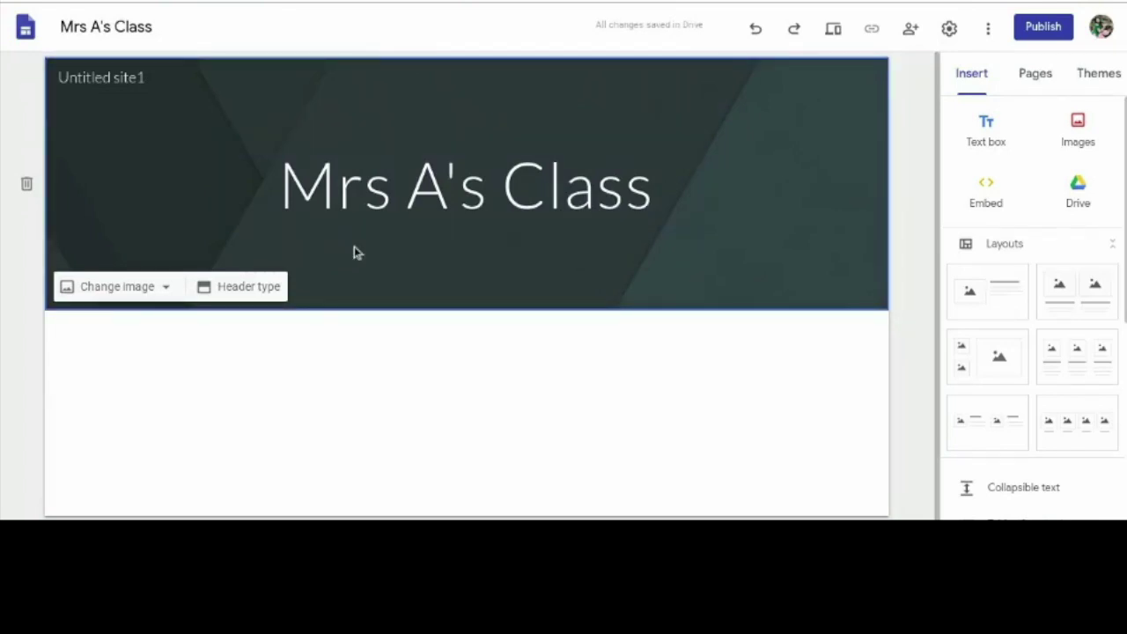
click(127, 289)
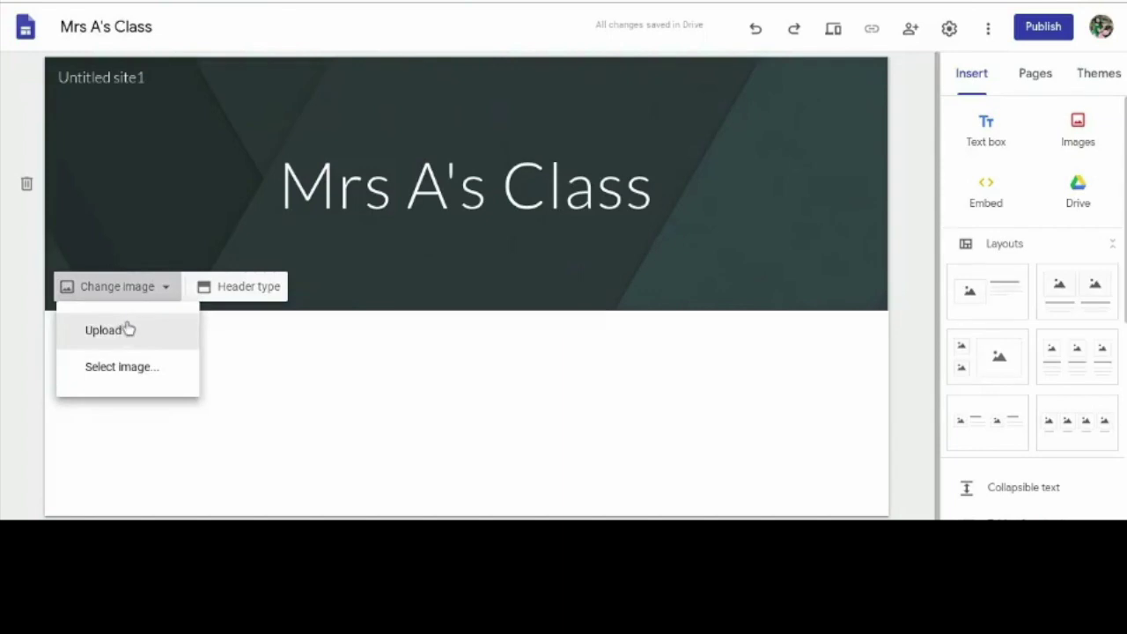
click(127, 369)
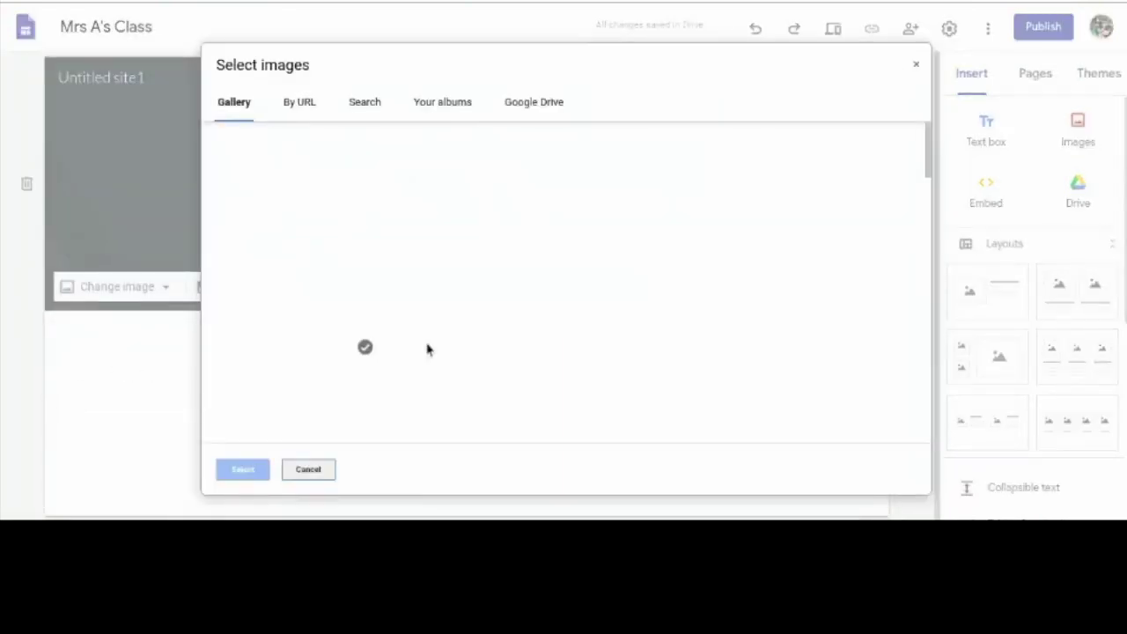
scroll(428, 349, down, 5)
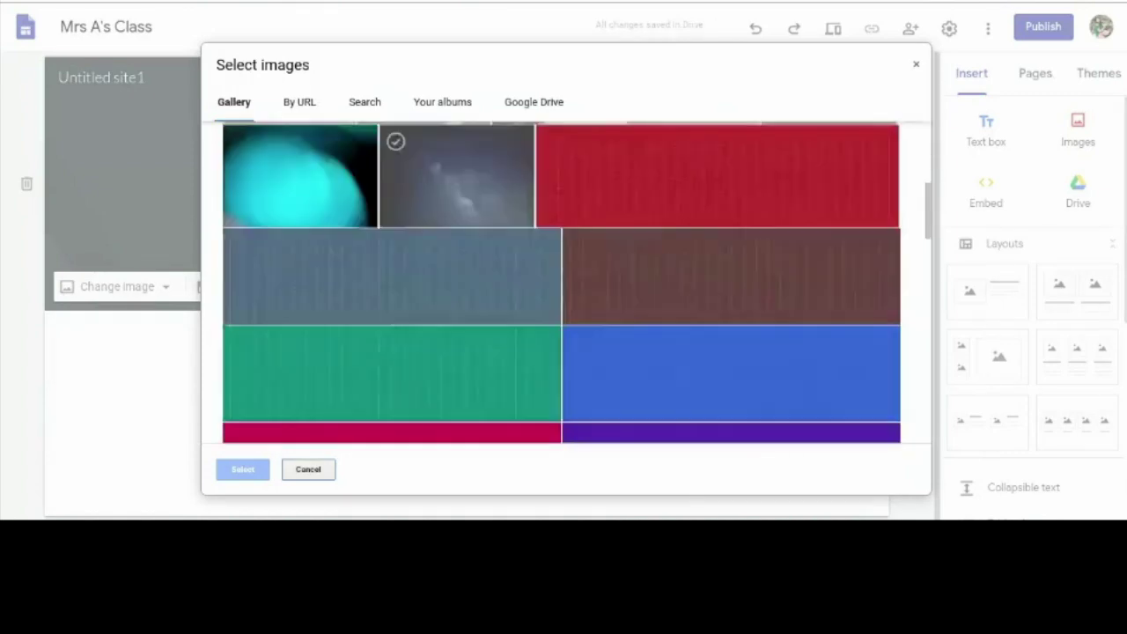
click(377, 259)
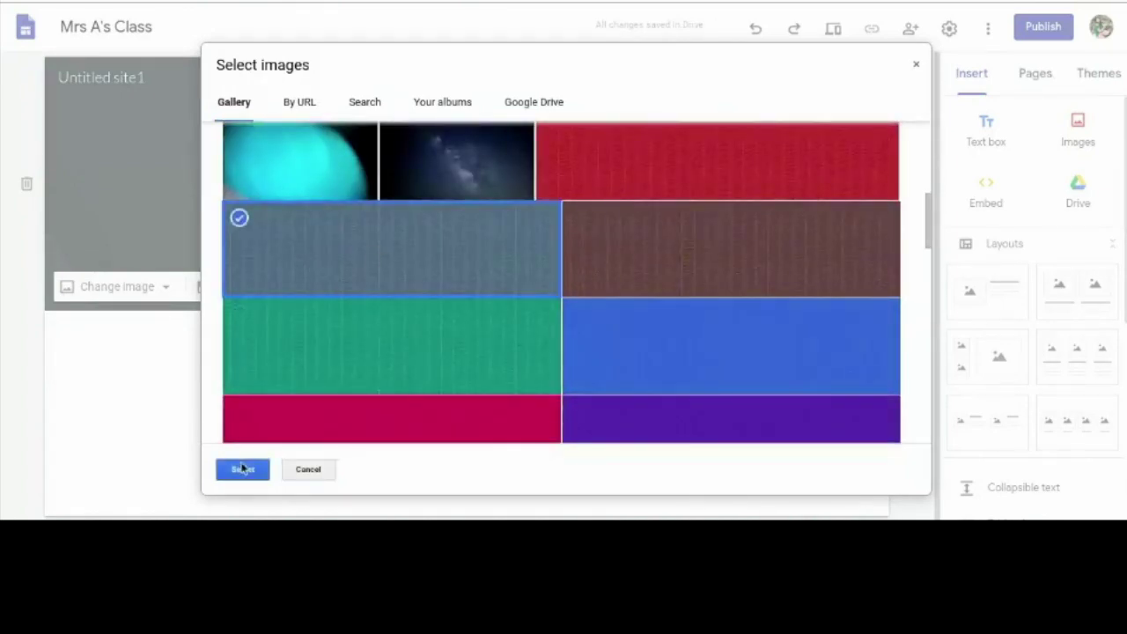
click(243, 468)
click(482, 182)
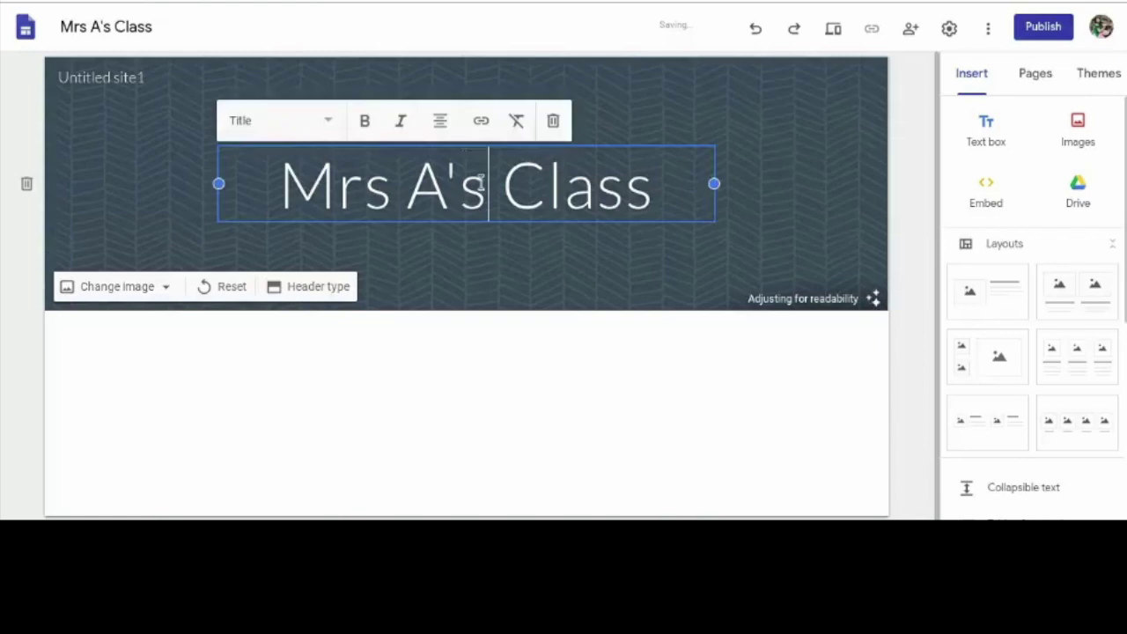
Apply the Impression theme to the site.
click(1099, 78)
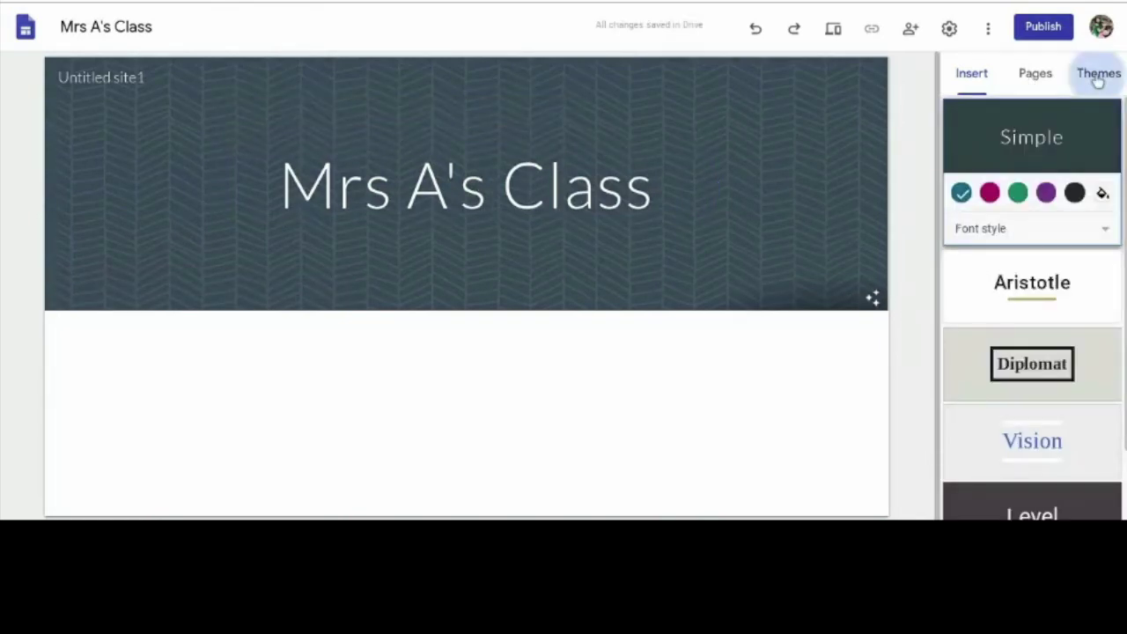
scroll(1042, 312, down, 1)
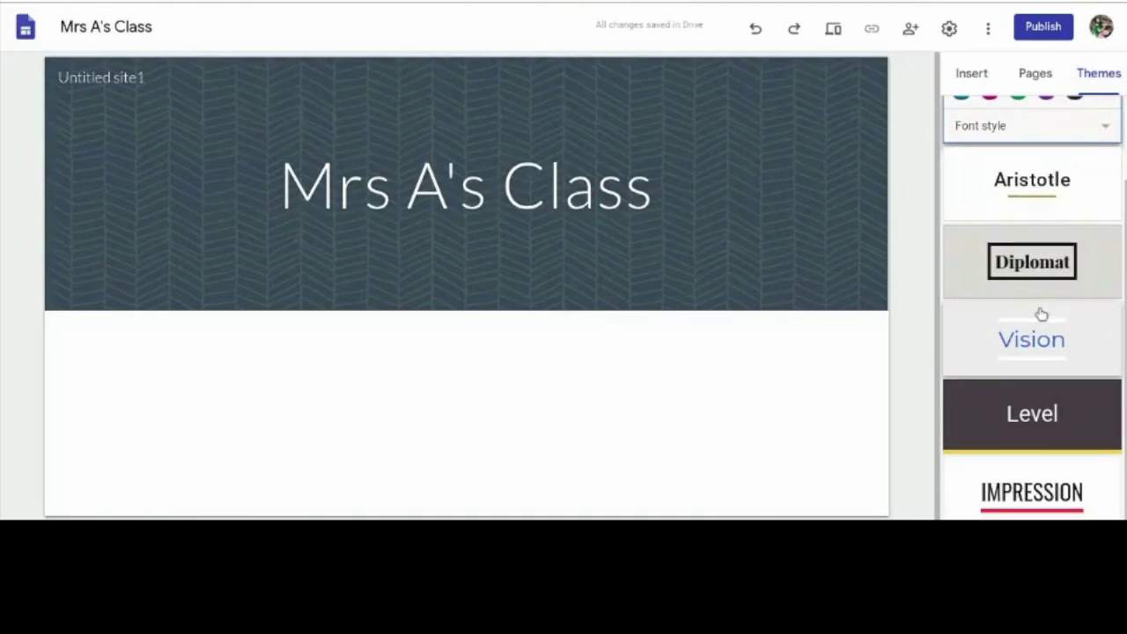
click(1039, 495)
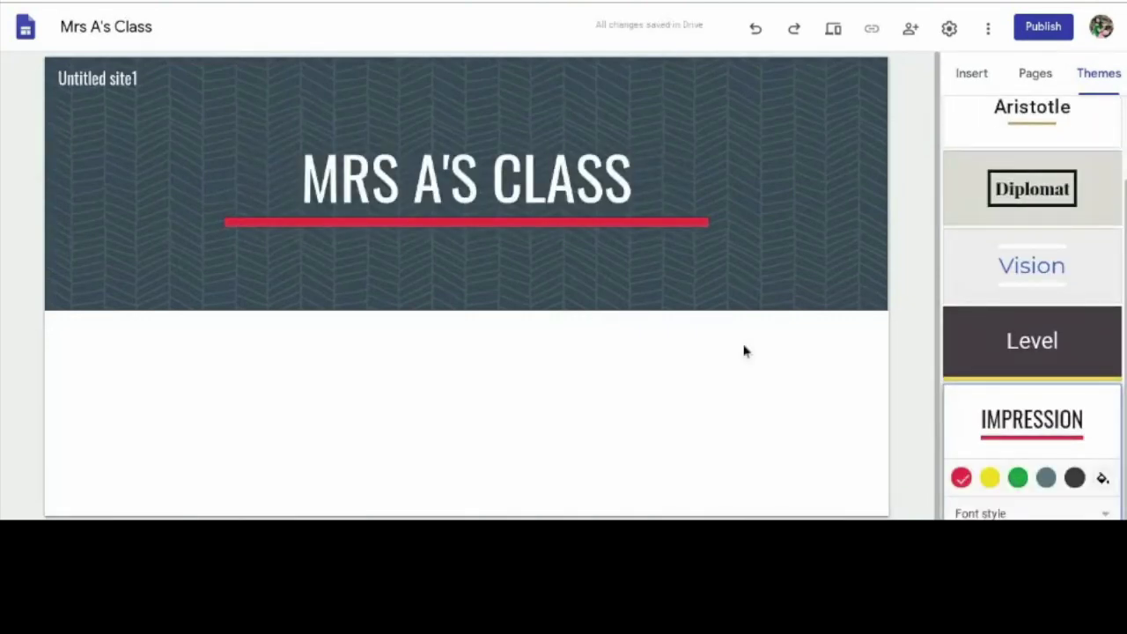
Add the layout with one image beside text below the header and enter "WELCOME!" as its heading.
click(956, 77)
click(1006, 288)
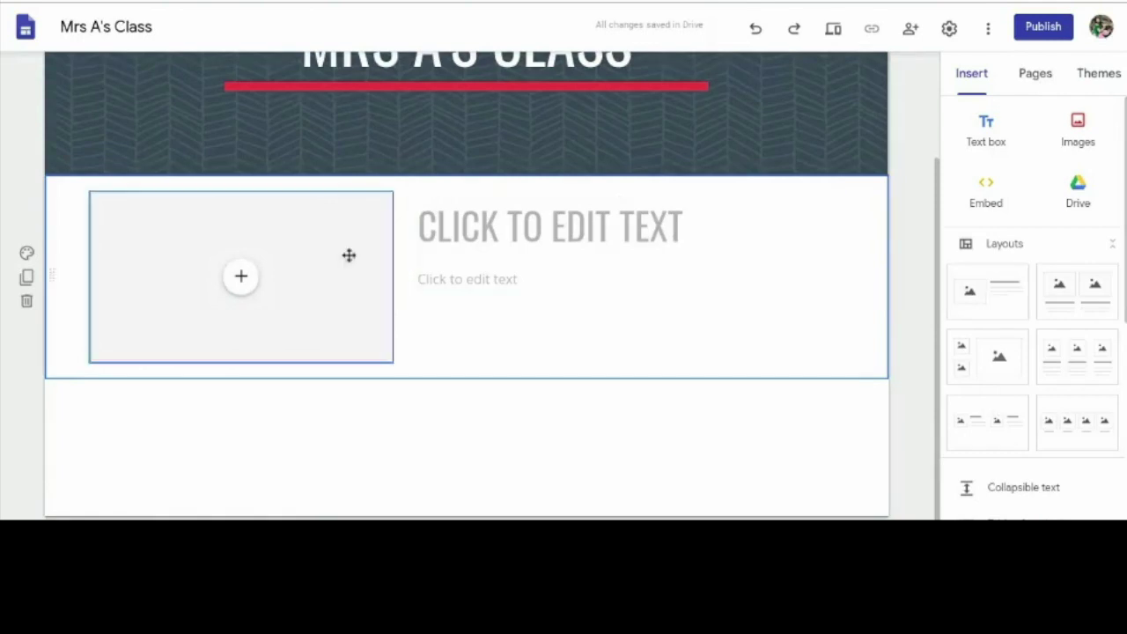
click(500, 219)
text(WELCOME!)
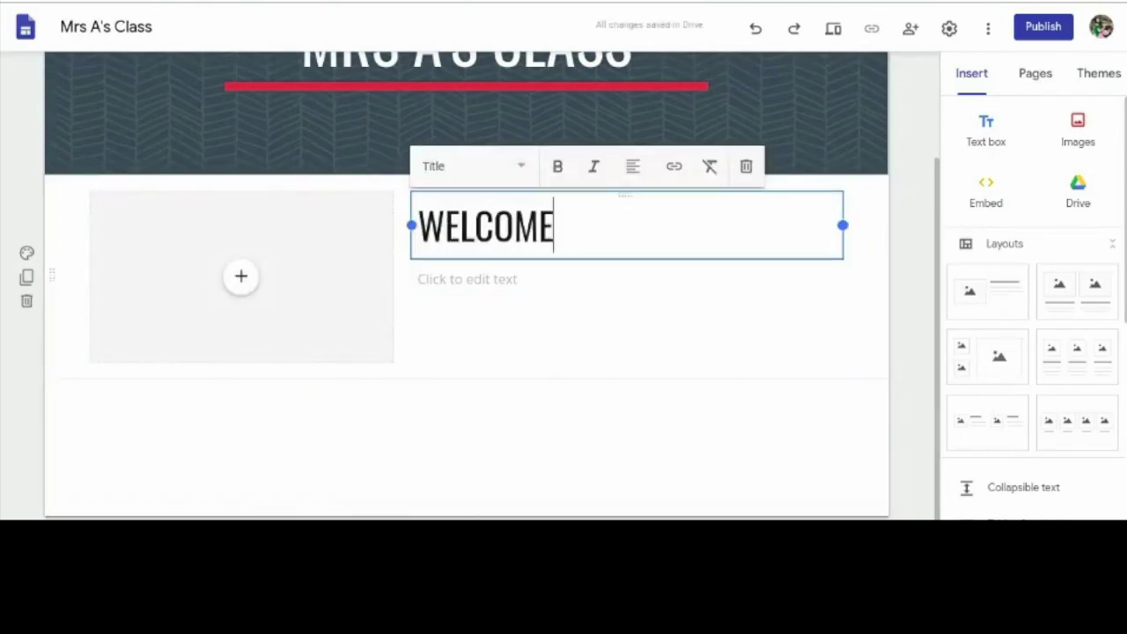
Enter the body text "Welcome to your class! Here you will find your assignments and lessons!" under the heading.
click(461, 282)
text(Welcome to )
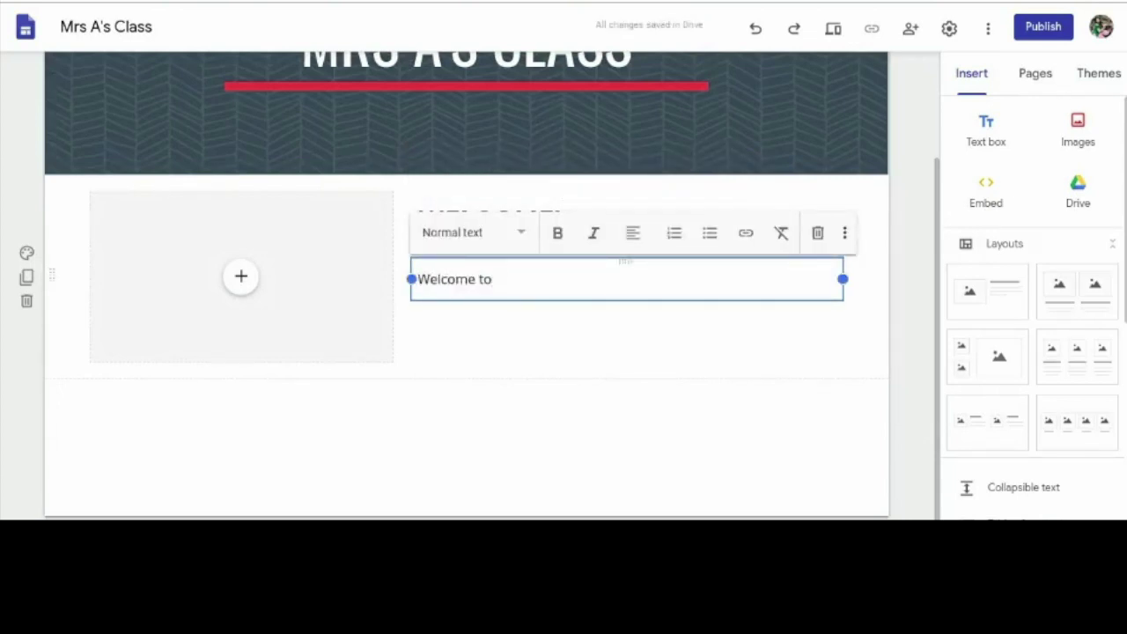
text(your clas)
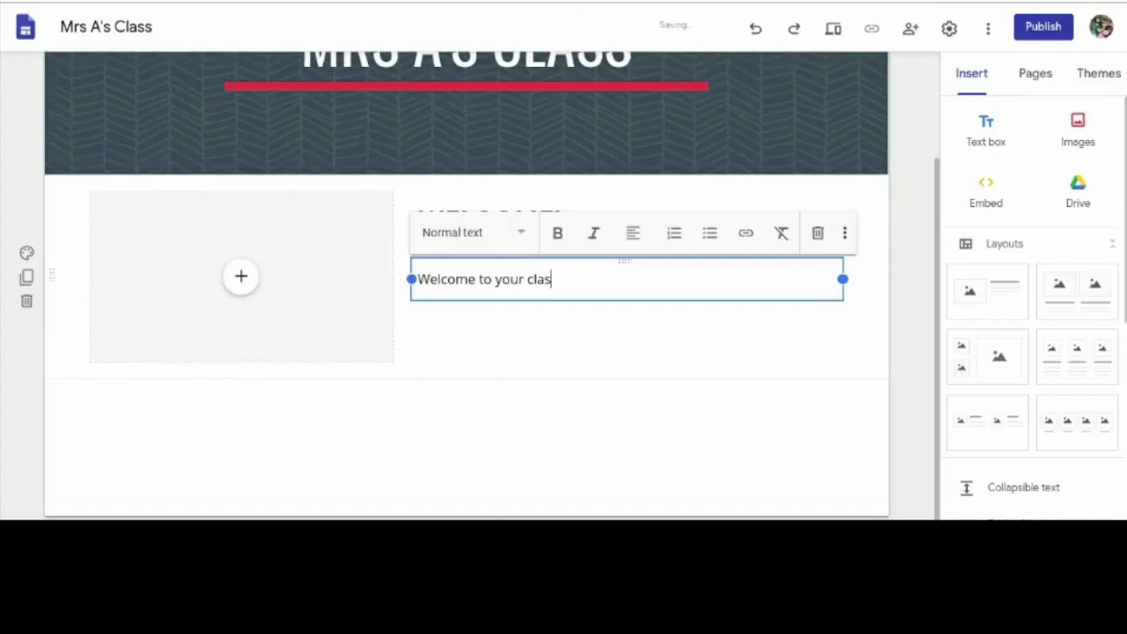
text(s! Here you will find your assignments and )
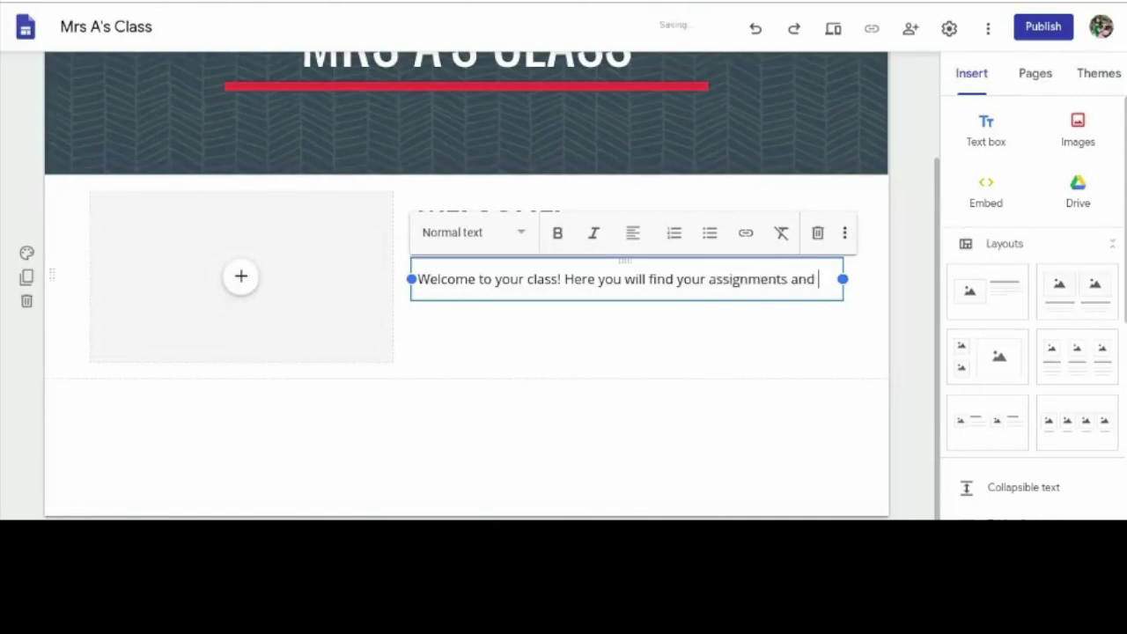
text(lessons!)
Add a line reading "If you have any questions you can contact me at:" below the welcome text, separated by a blank line.
key(Return)
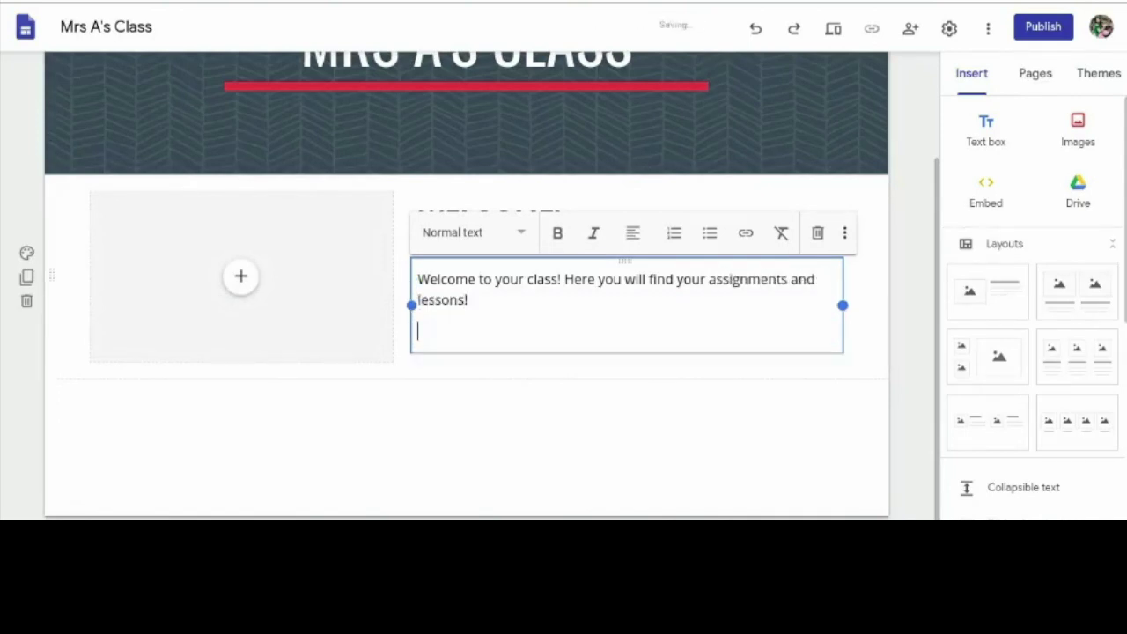
key(Return)
text(If you have any questions )
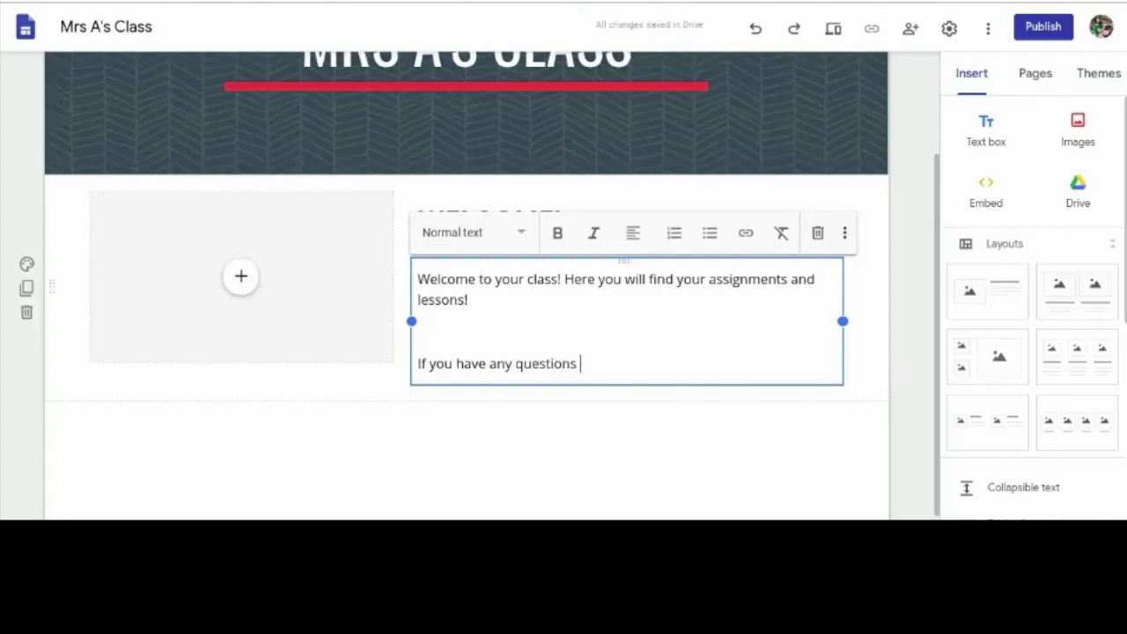
text(you can c)
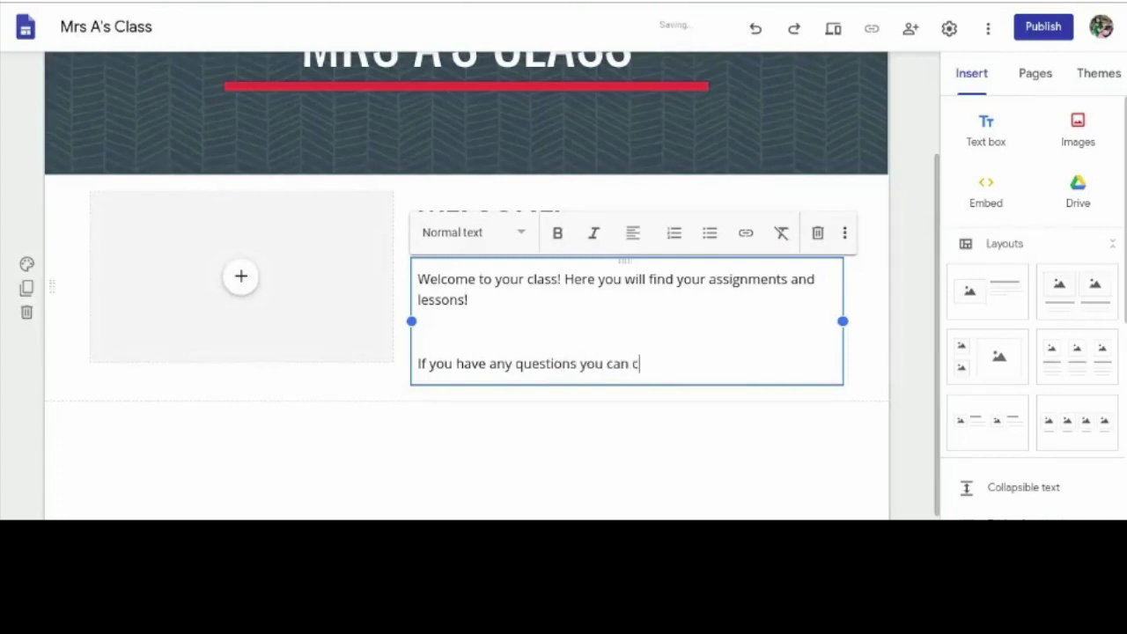
text(ontact me at:)
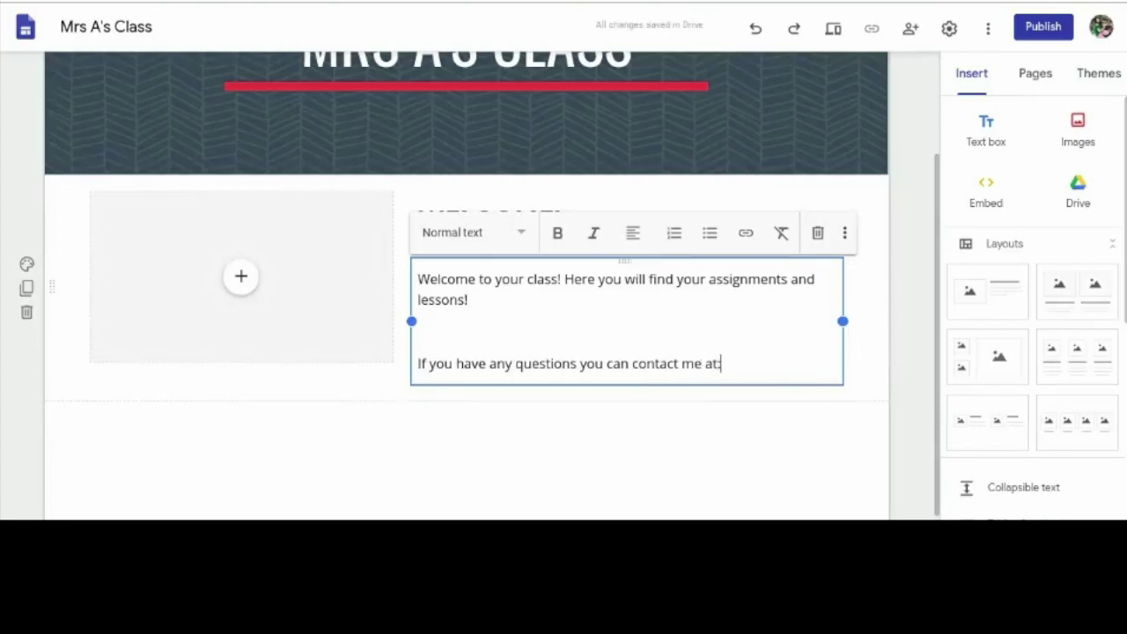
key(Return)
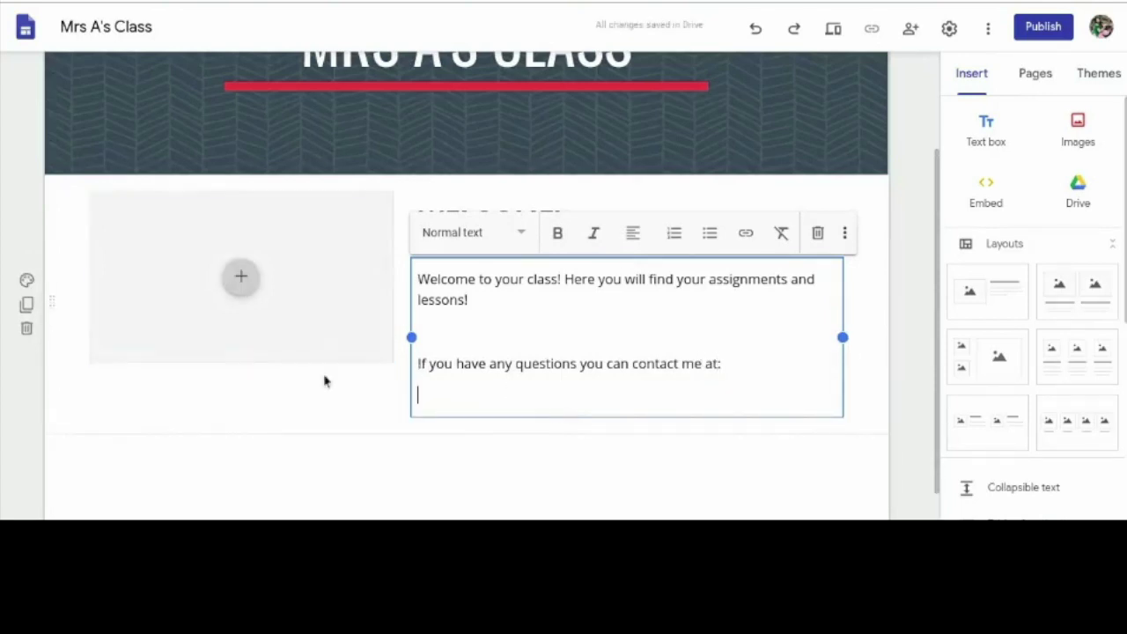
Upload the waving bitmoji image from the Downloads folder into the empty image placeholder beside the welcome text.
click(246, 290)
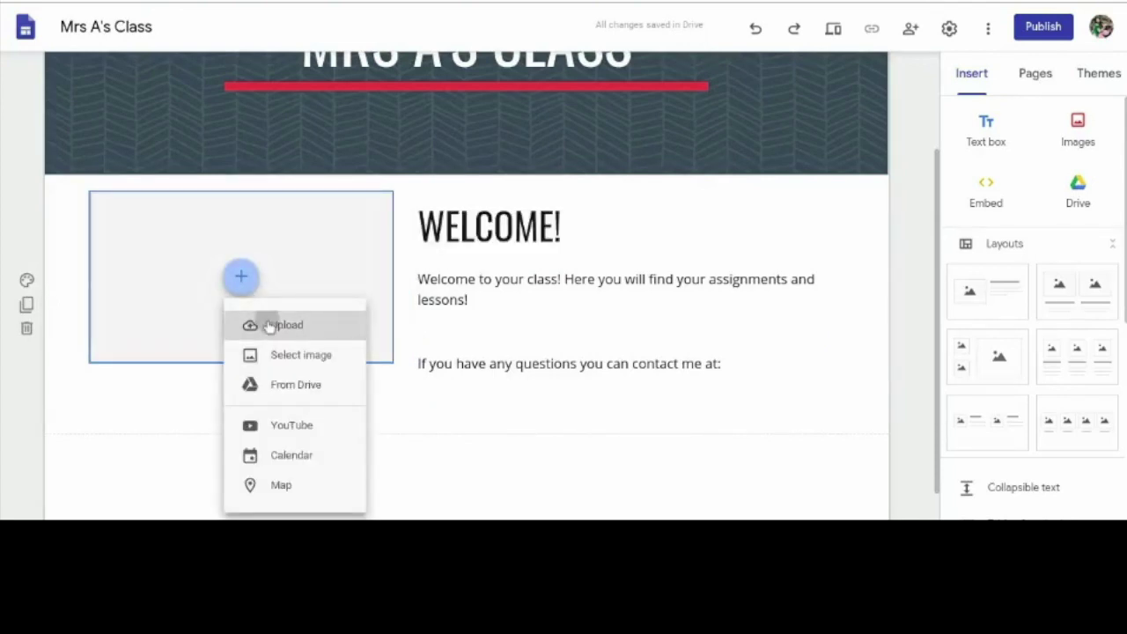
click(270, 325)
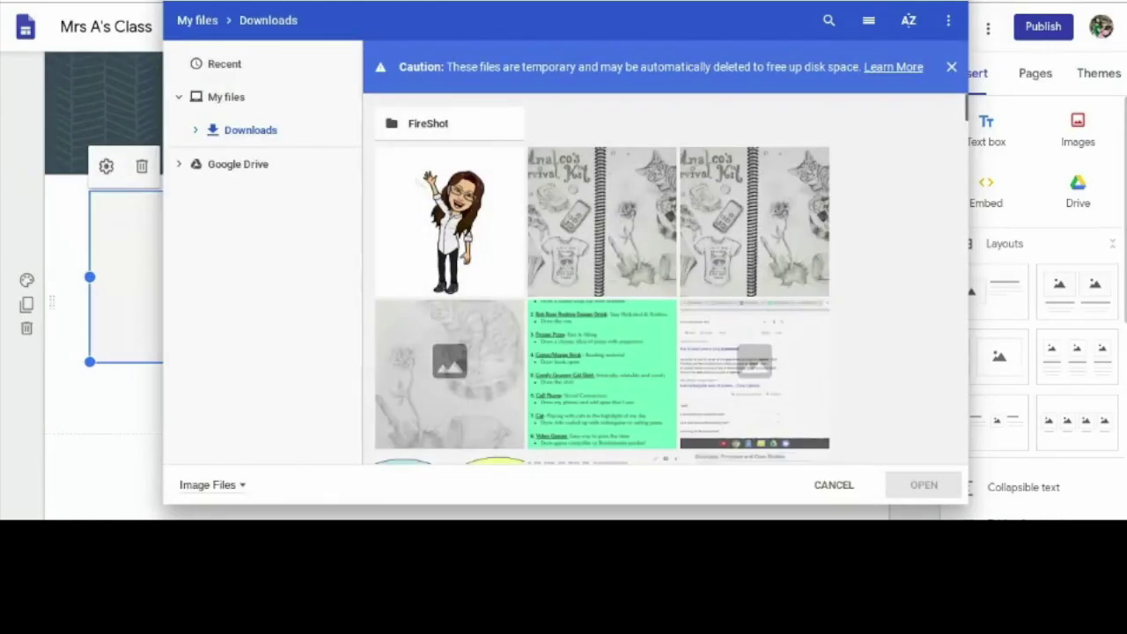
click(420, 239)
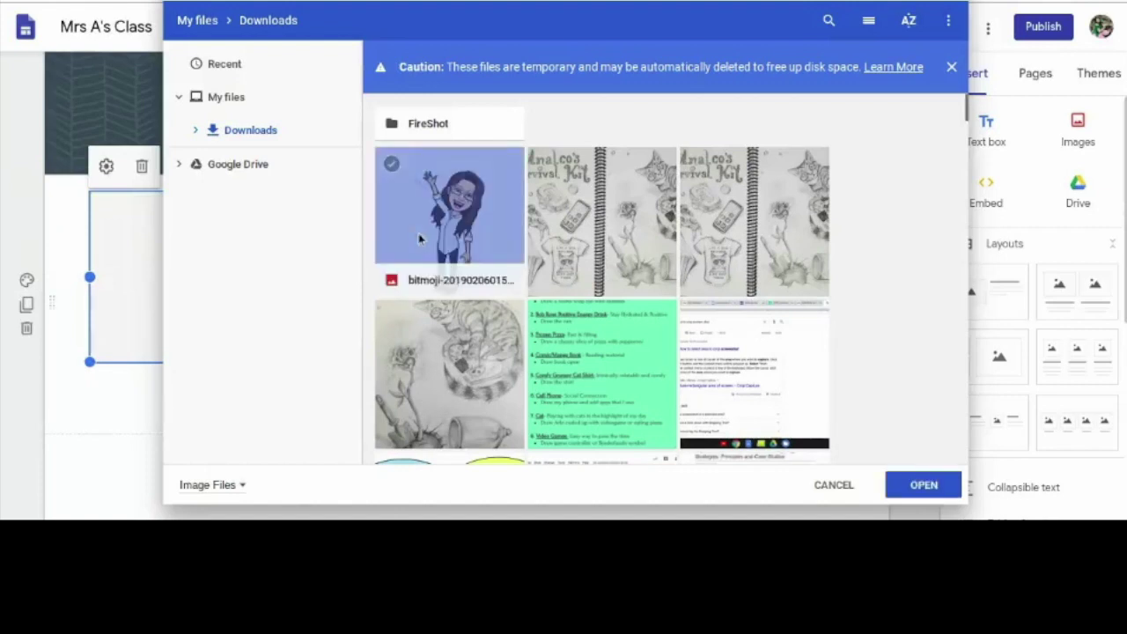
click(924, 485)
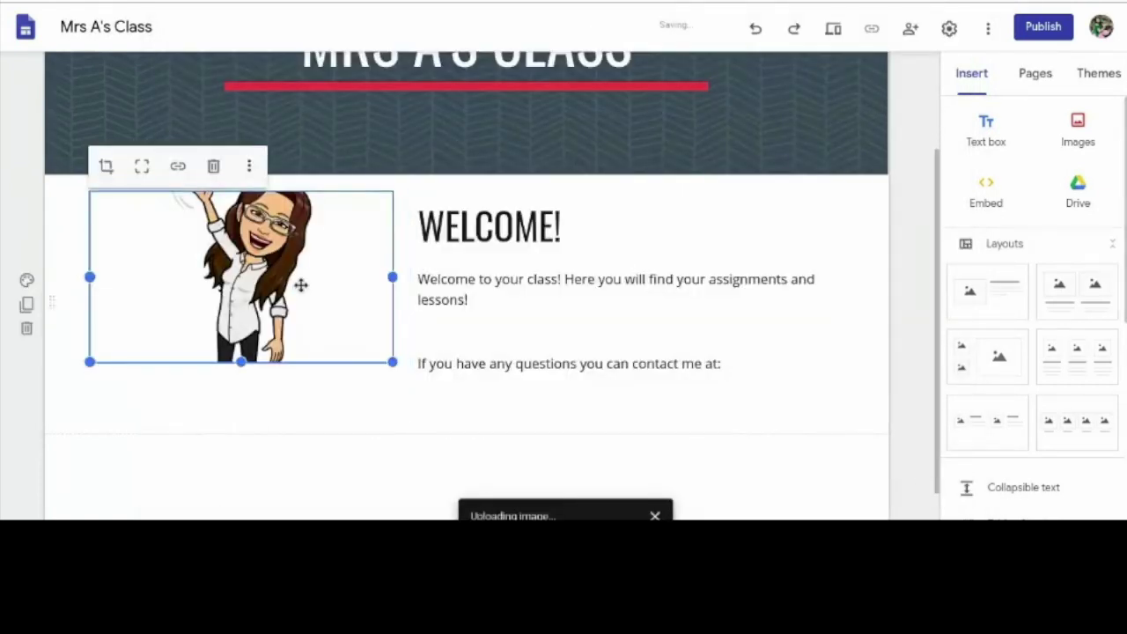
Lengthen the bitmoji image's frame downward to fit the whole figure from raised hand to shoes.
drag(241, 361, 253, 451)
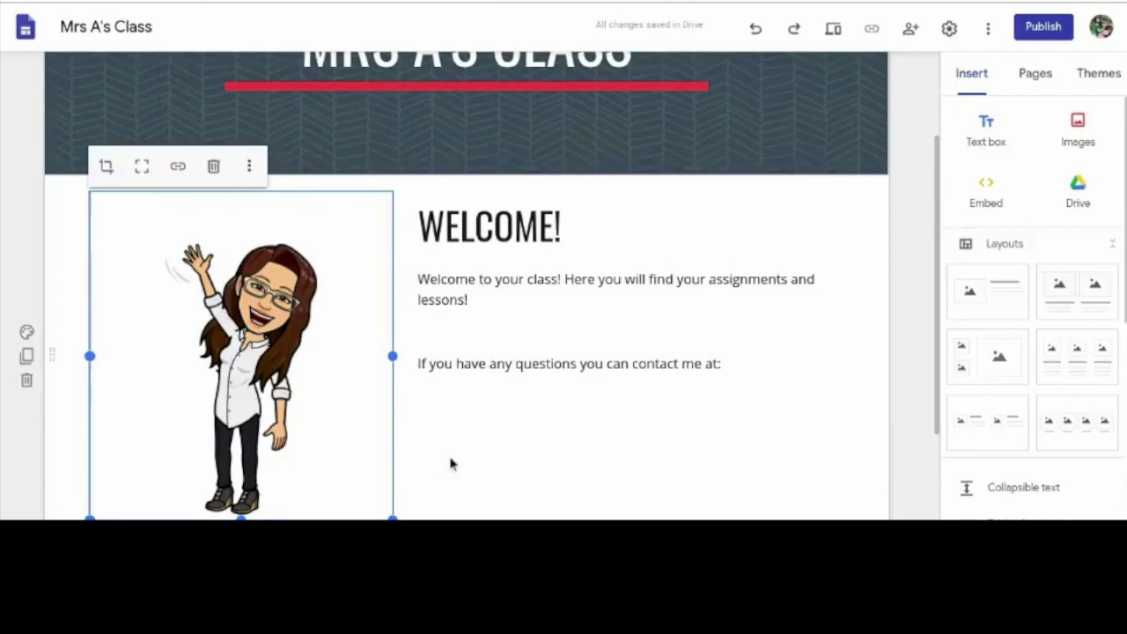
click(435, 397)
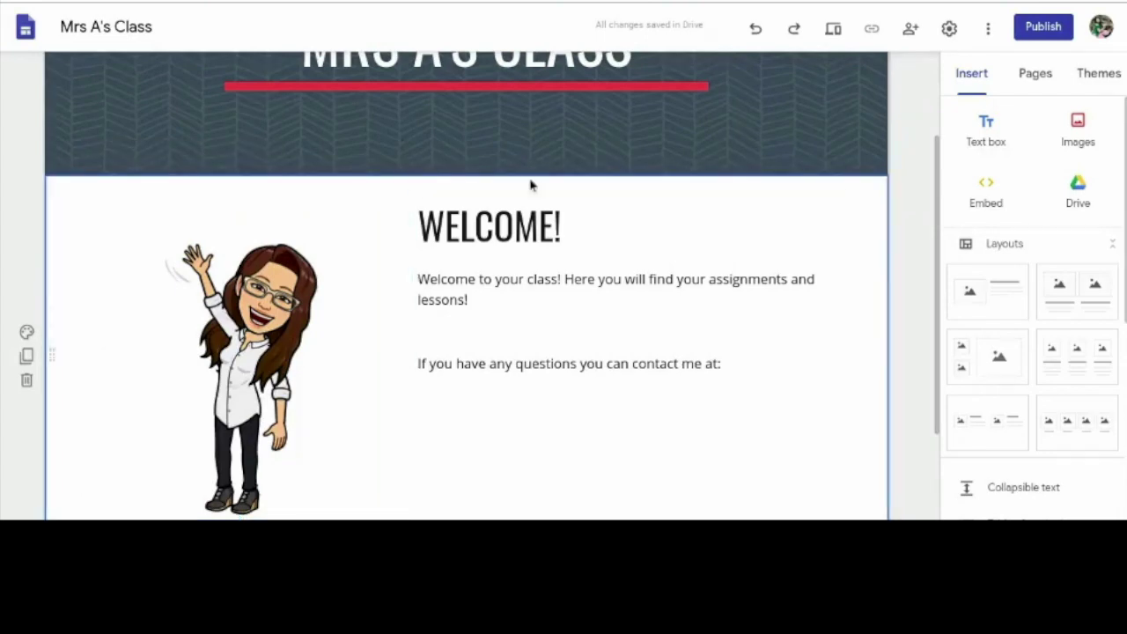
scroll(578, 193, down, 1)
scroll(579, 191, up, 2)
scroll(579, 191, down, 2)
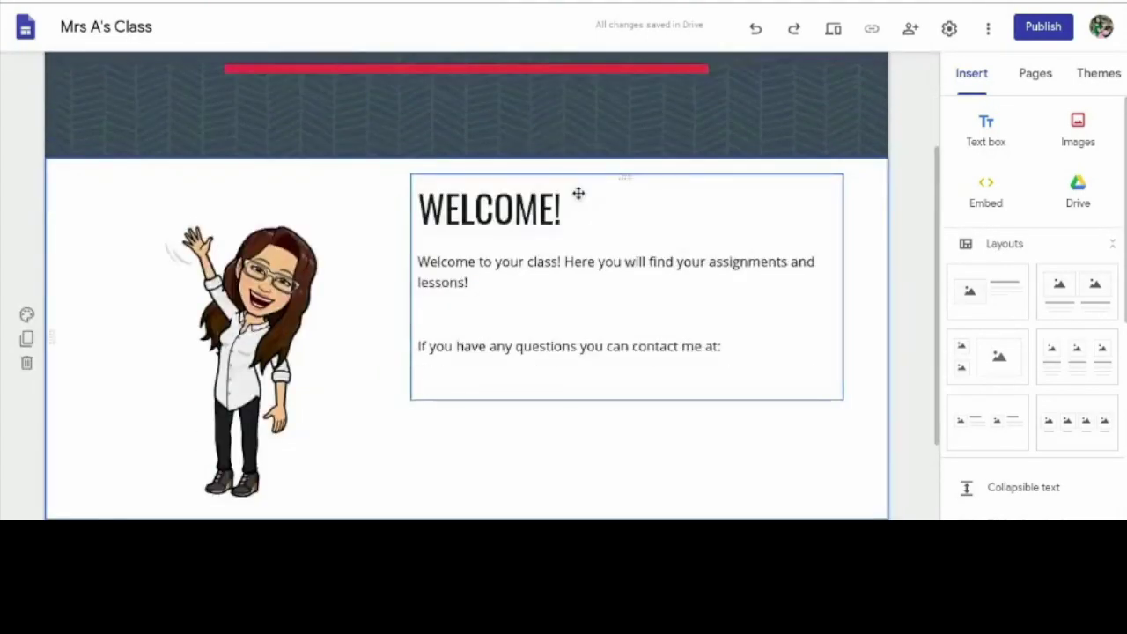
scroll(578, 192, up, 2)
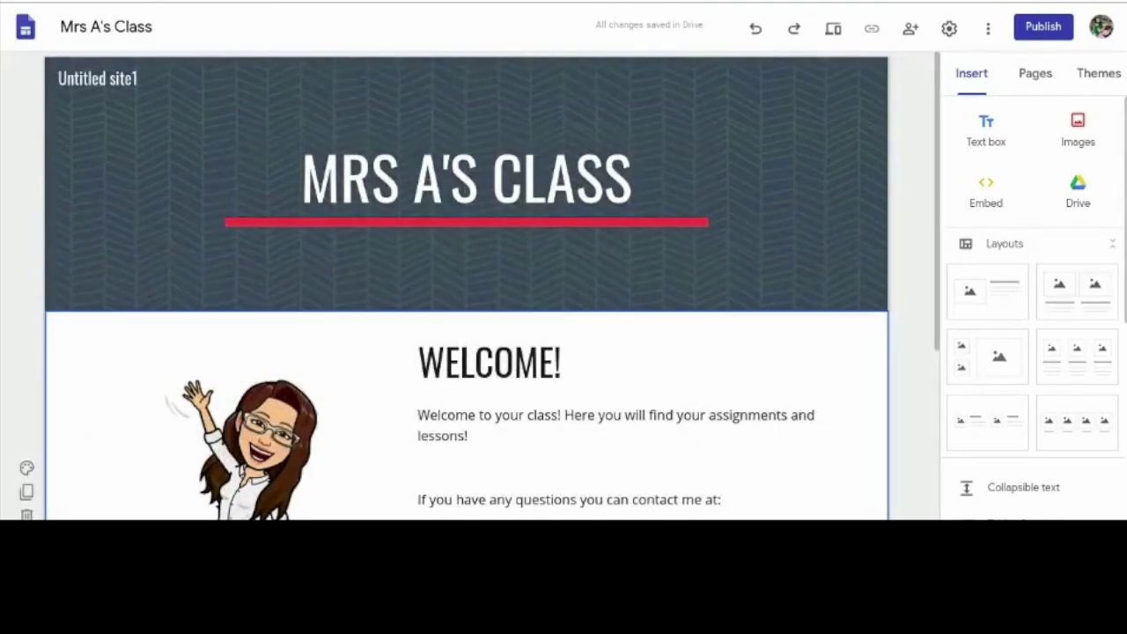
Add a new page named "Drawing 1" to the site.
click(1030, 72)
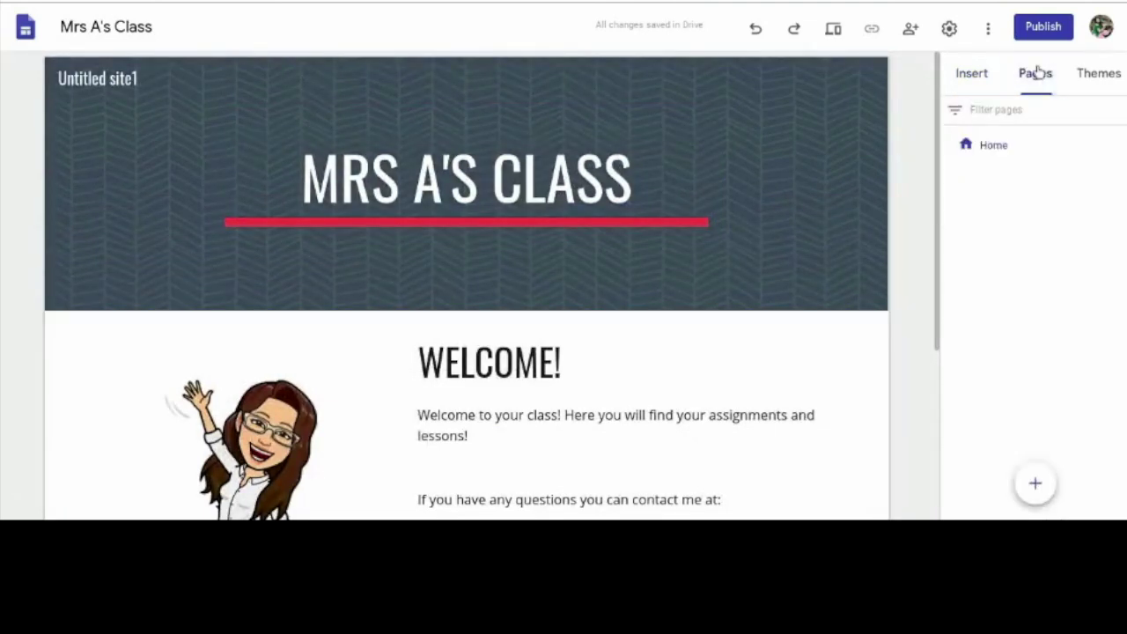
mouse_move(1036, 480)
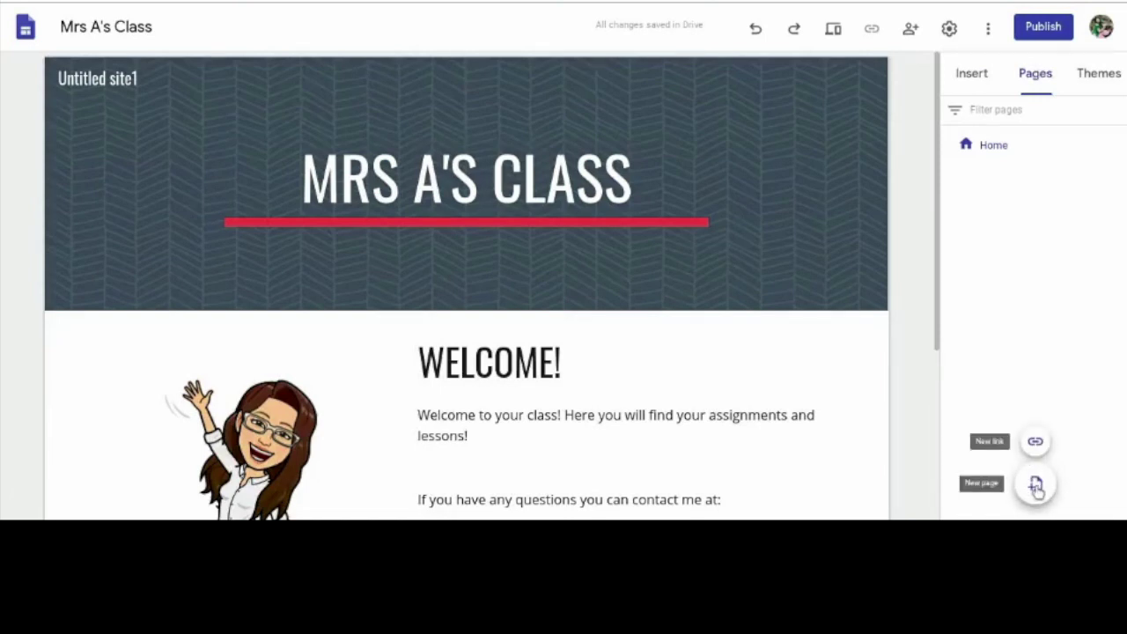
click(1037, 485)
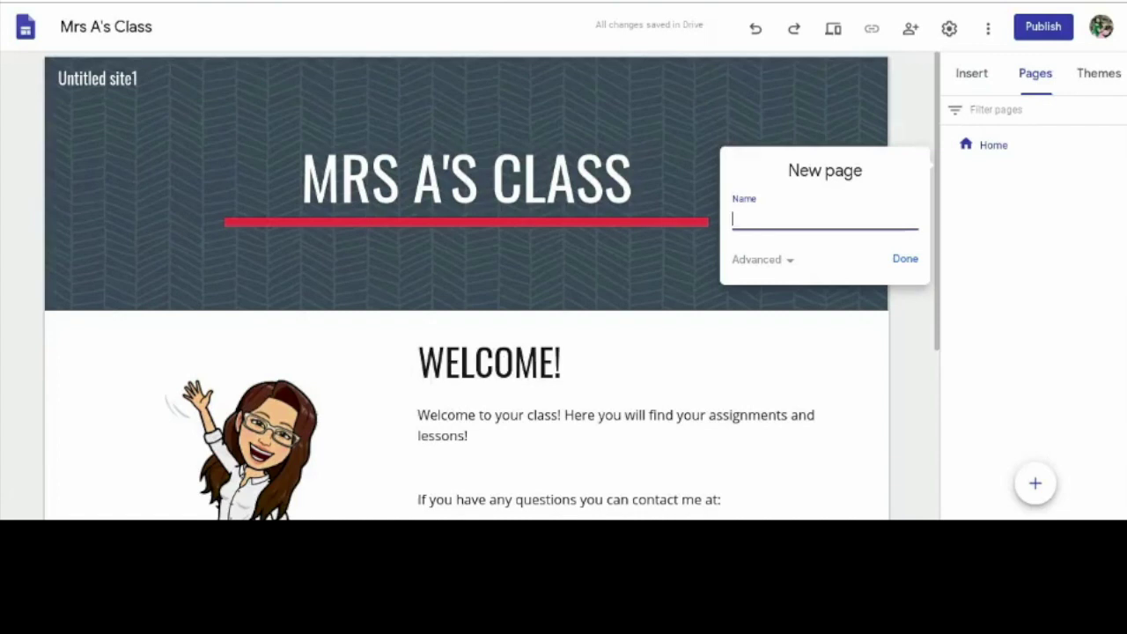
text(Drawing 1)
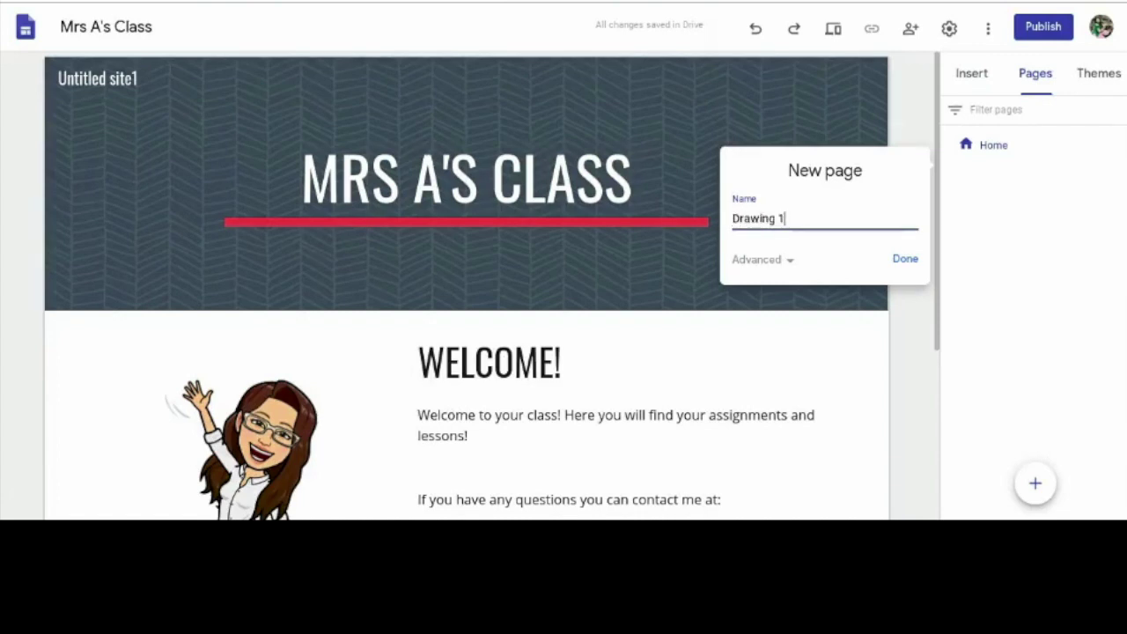
click(908, 263)
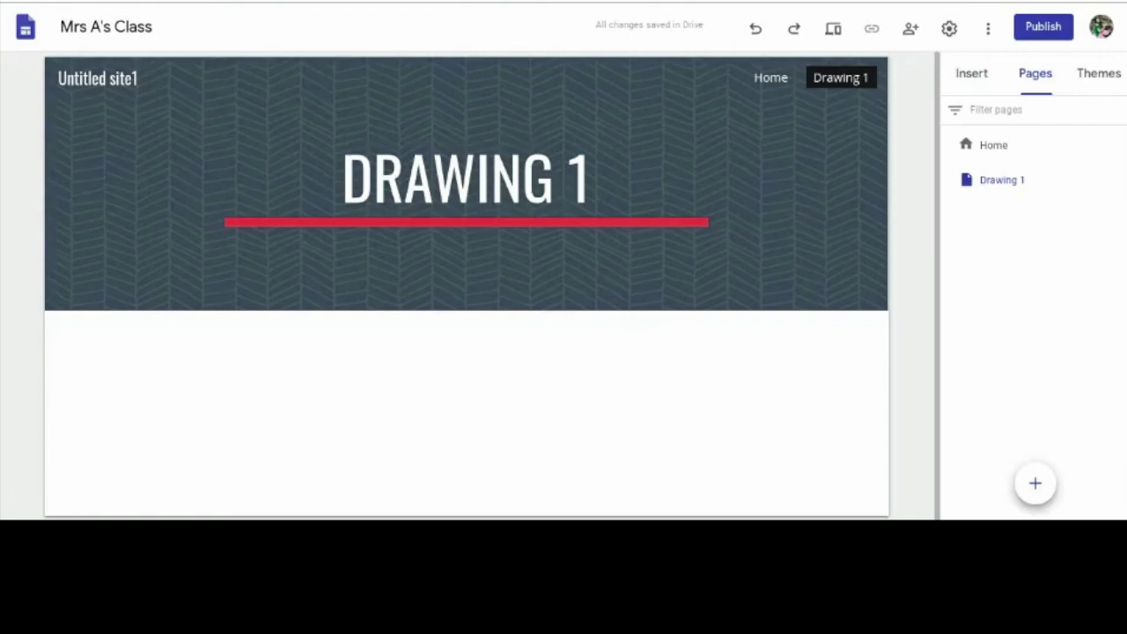
Add a subpage named "Lesson 1: Survival Drawing Kit" under the Drawing 1 page.
mouse_move(837, 156)
click(1071, 185)
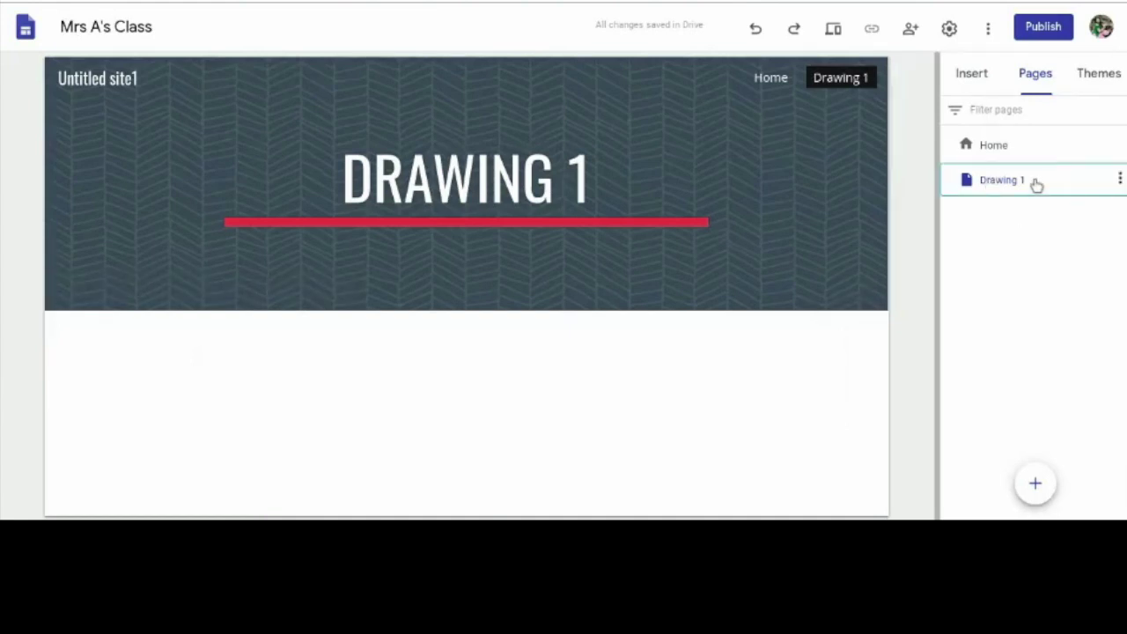
click(1120, 180)
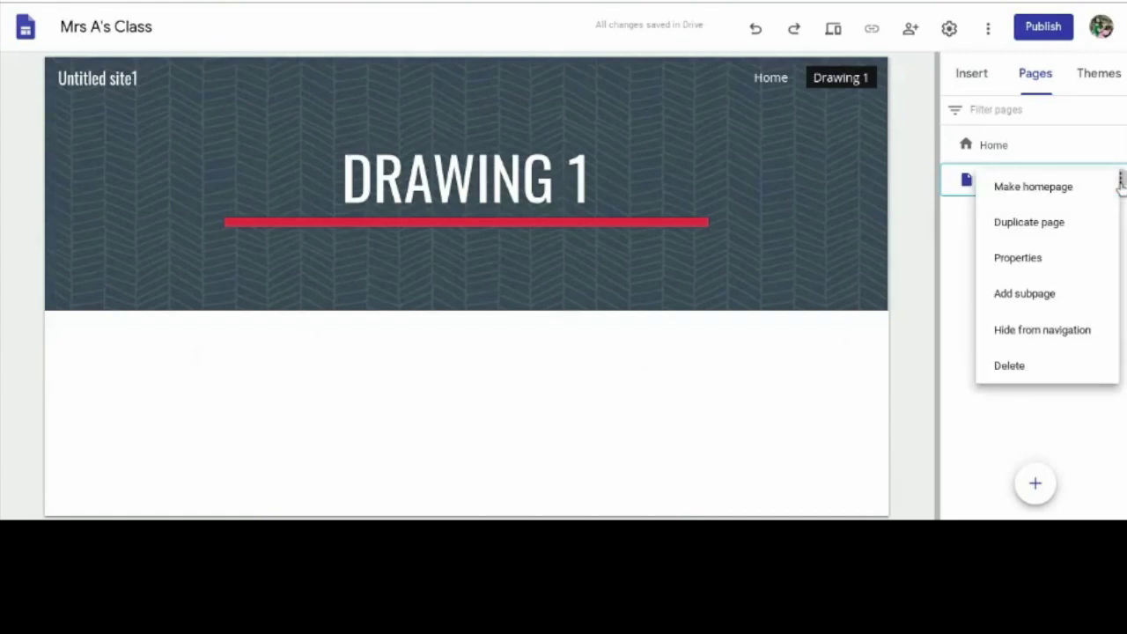
click(1047, 302)
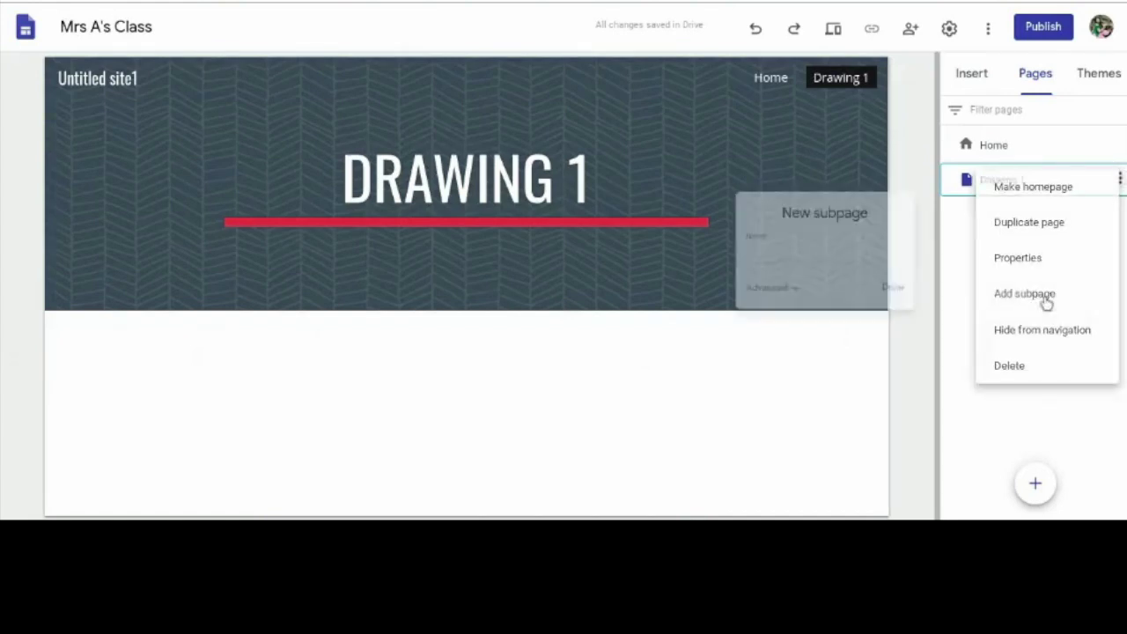
text(Lesson 1: Surviva)
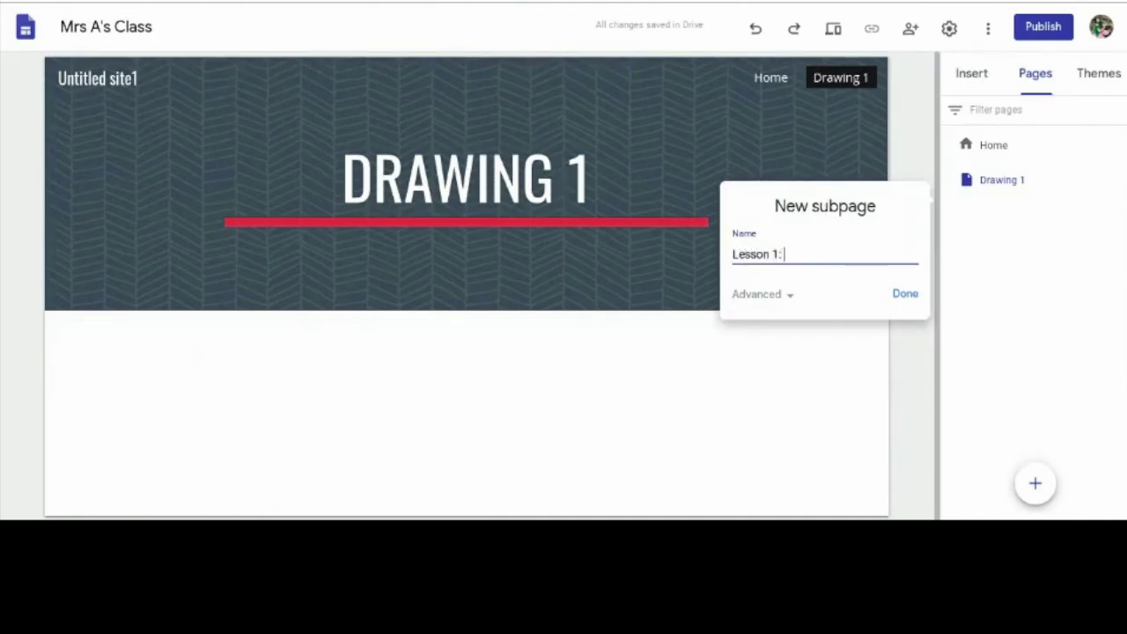
text(l Drawing Kit)
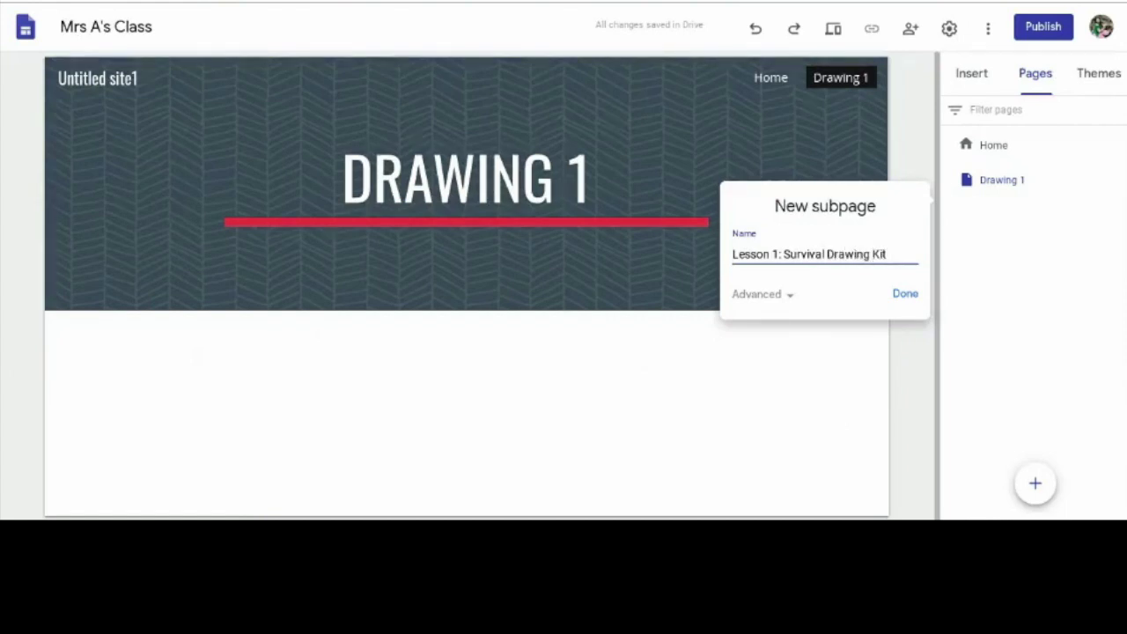
key(Return)
Change the subpage's header title from the Title style to the Heading style.
click(643, 205)
click(576, 209)
triple_click(581, 185)
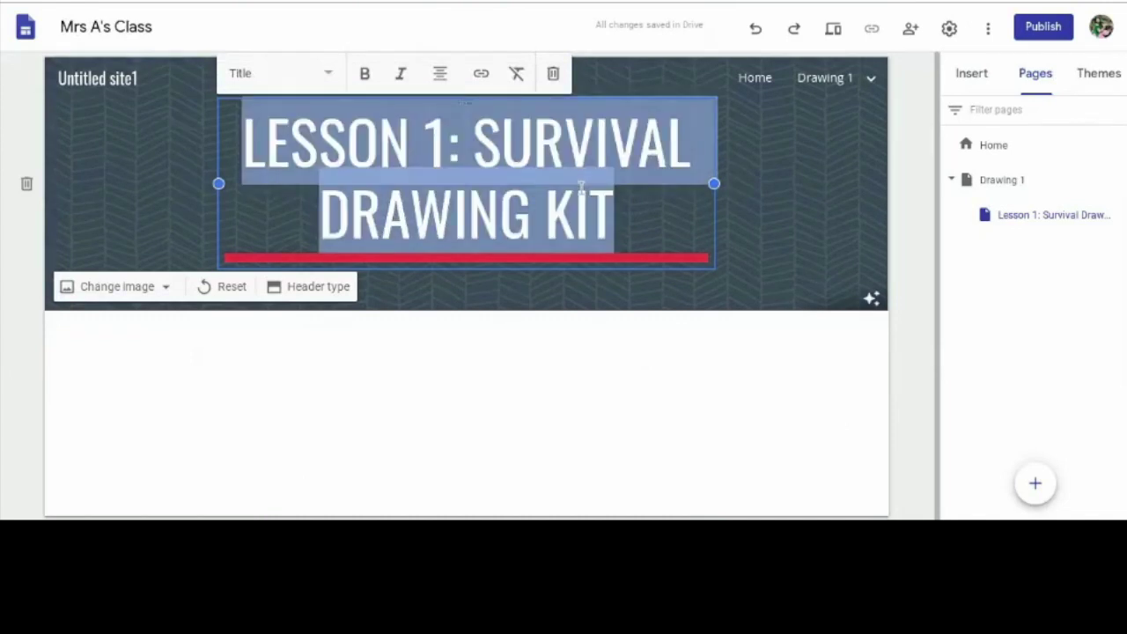
click(331, 76)
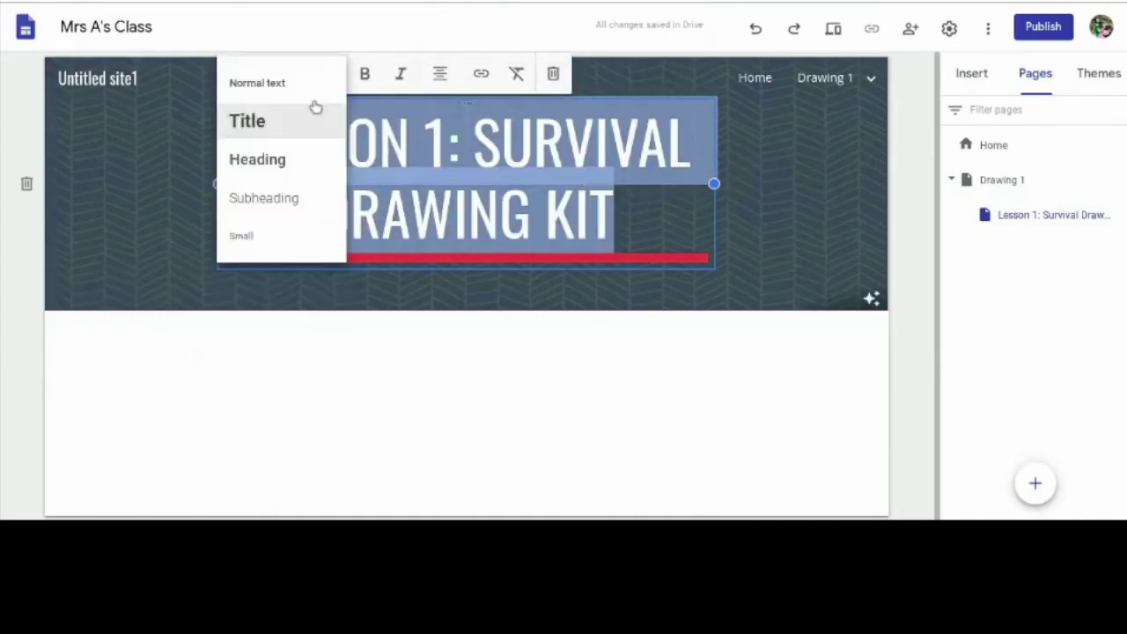
click(290, 158)
click(771, 170)
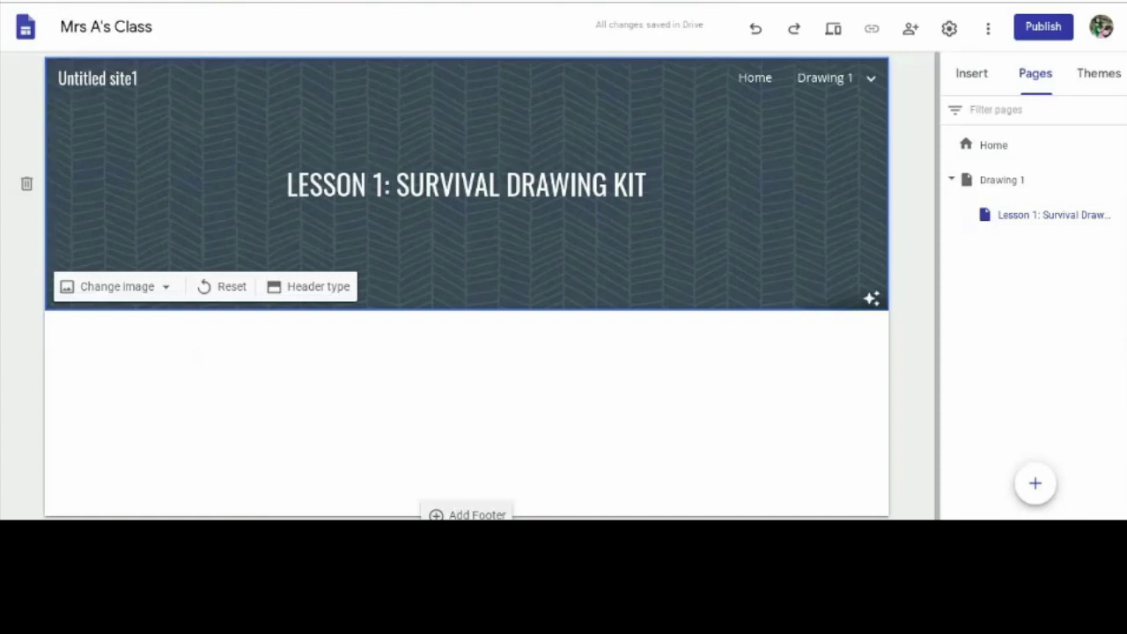
Insert the layout with one image beside text on the lesson page and enter "SURVIVAL DRAWING KIT" as its heading.
click(960, 81)
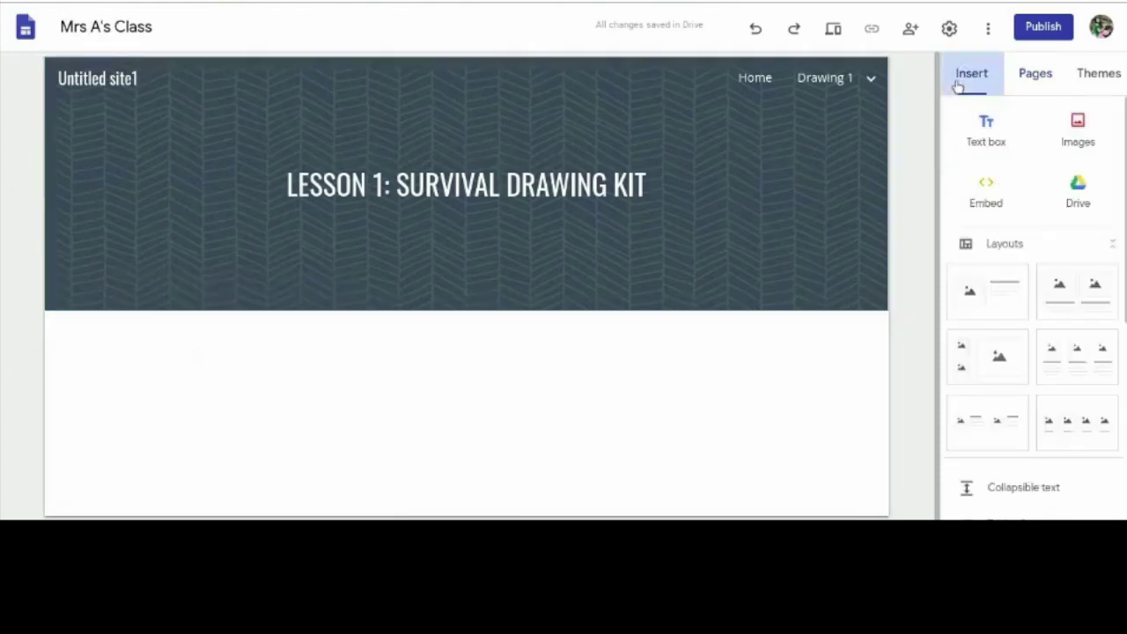
click(984, 291)
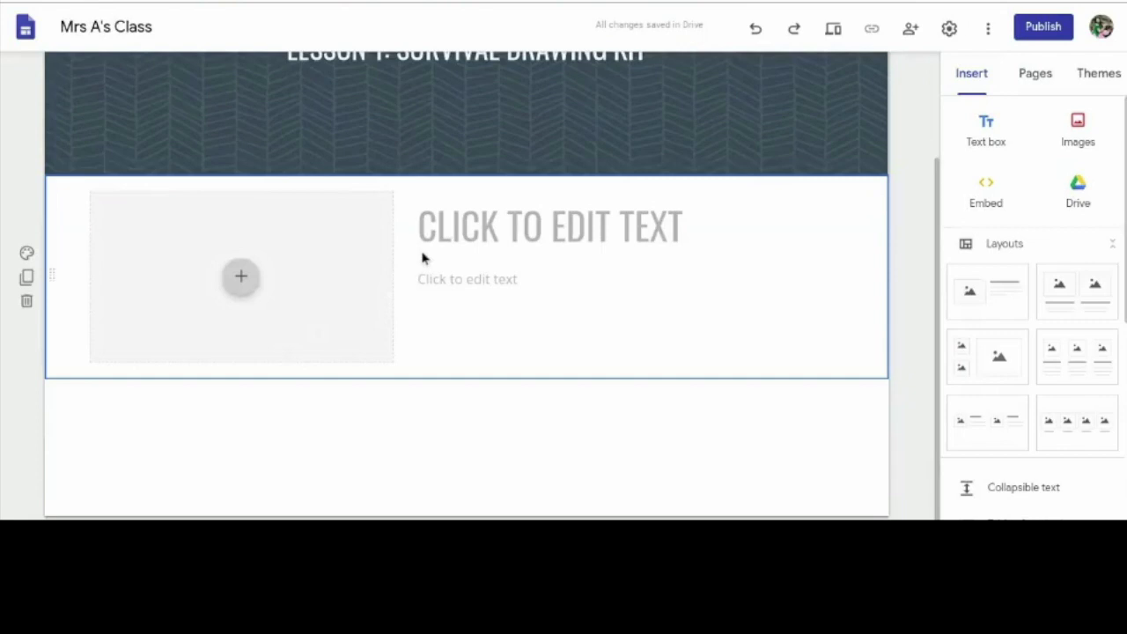
click(551, 229)
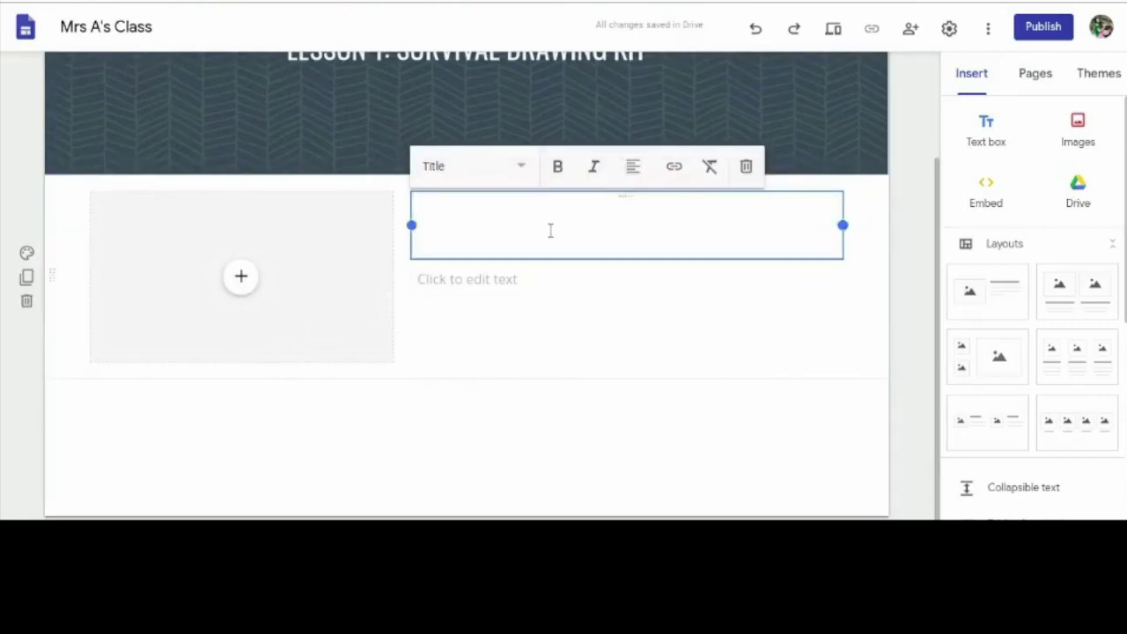
text(SURVIVAL DRAW)
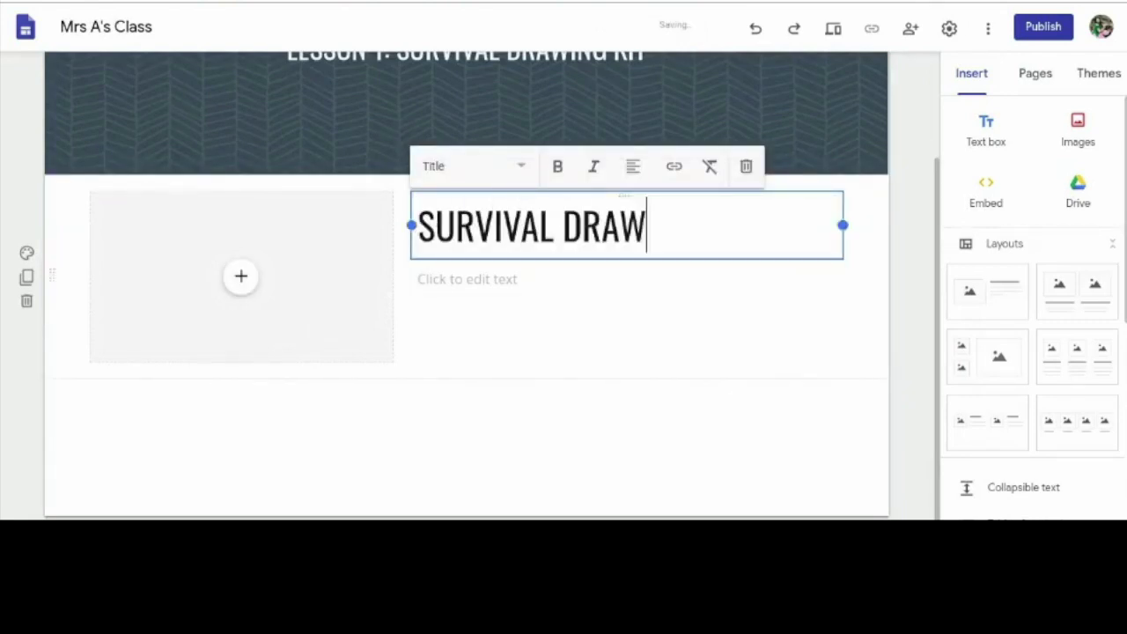
text(ING KIT)
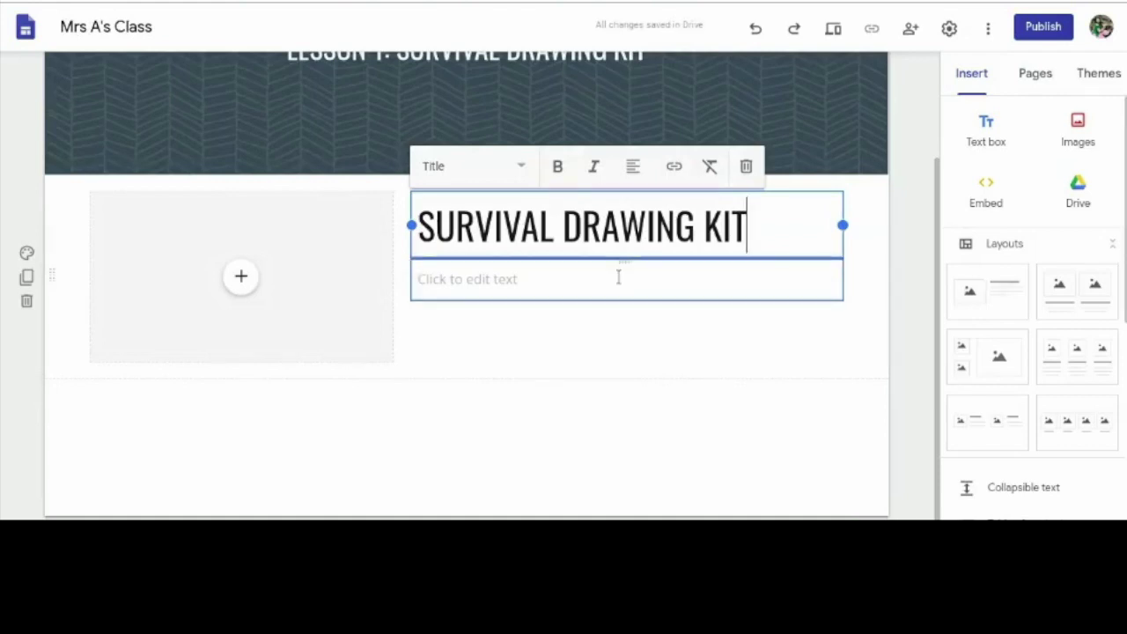
Paste the copied Survival Kit Drawing lesson instructions into the body text under the heading and review them from the beginning.
click(619, 278)
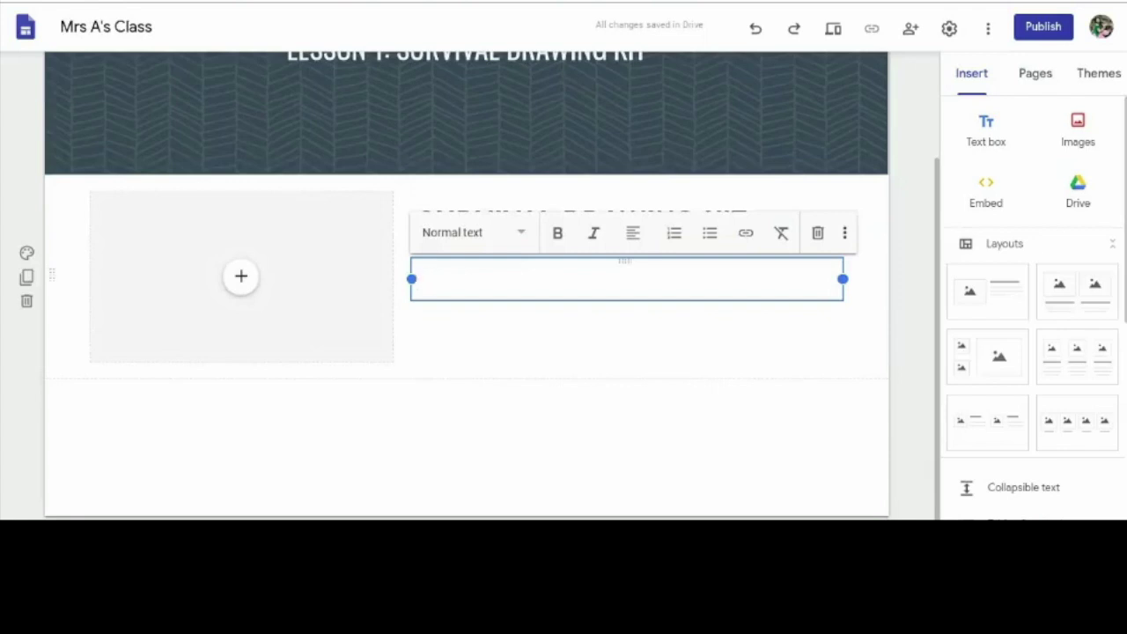
key(ctrl+v)
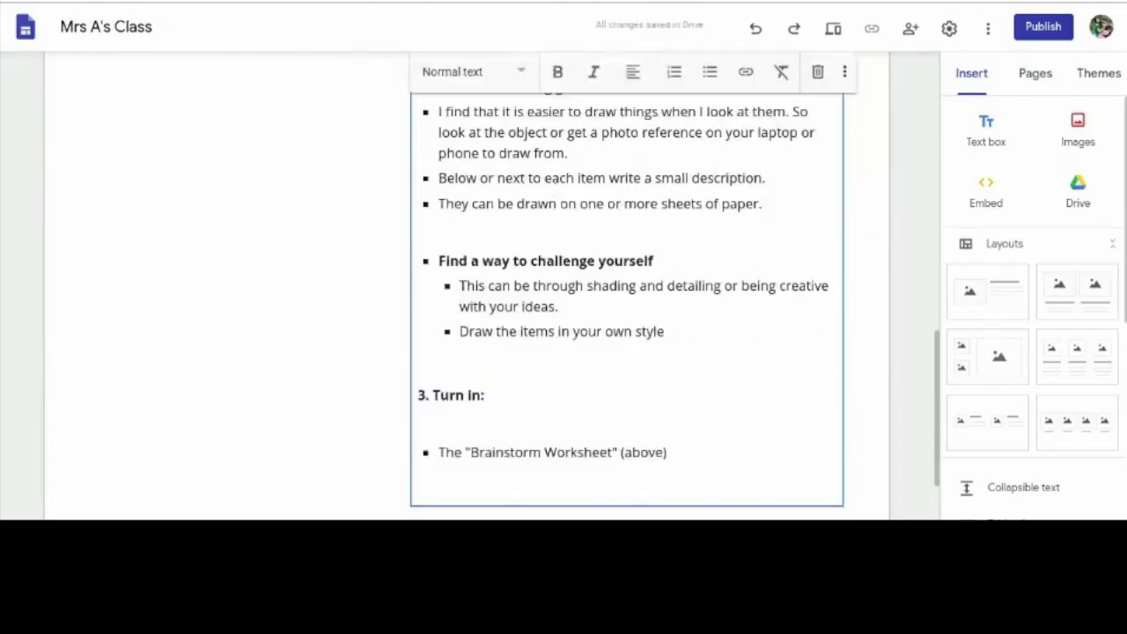
scroll(625, 308, up, 2)
scroll(625, 308, up, 4)
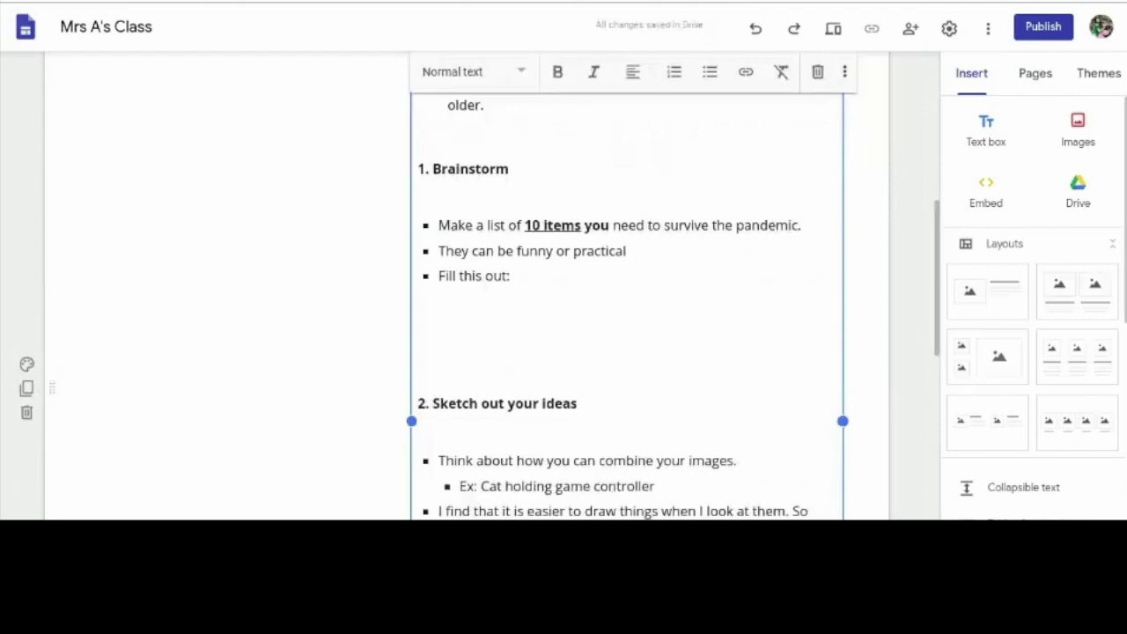
scroll(510, 264, up, 3)
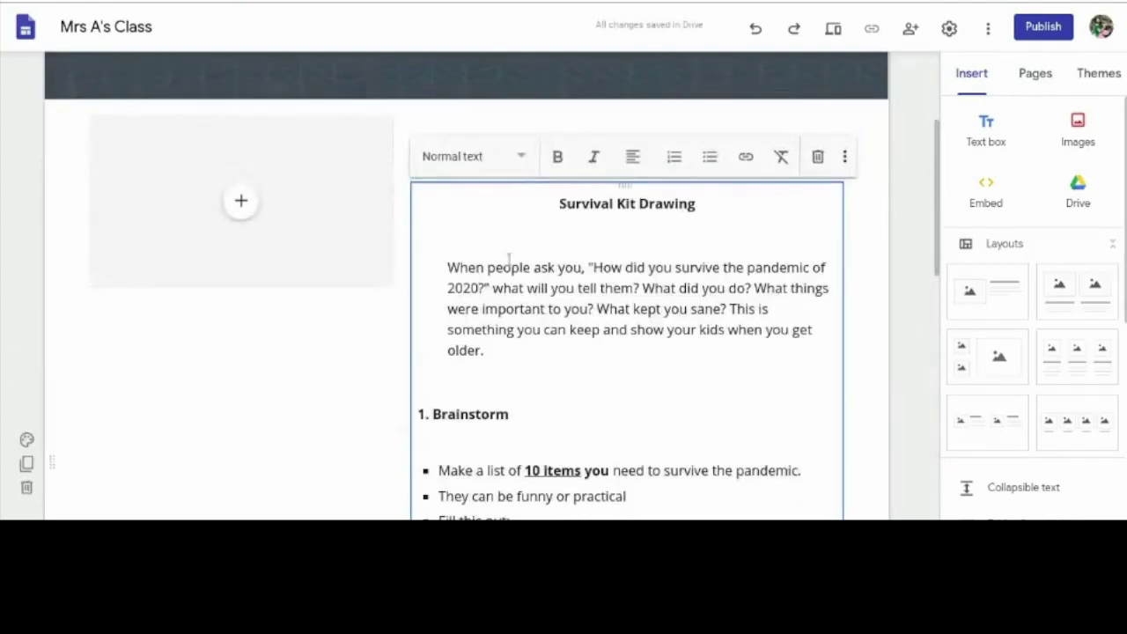
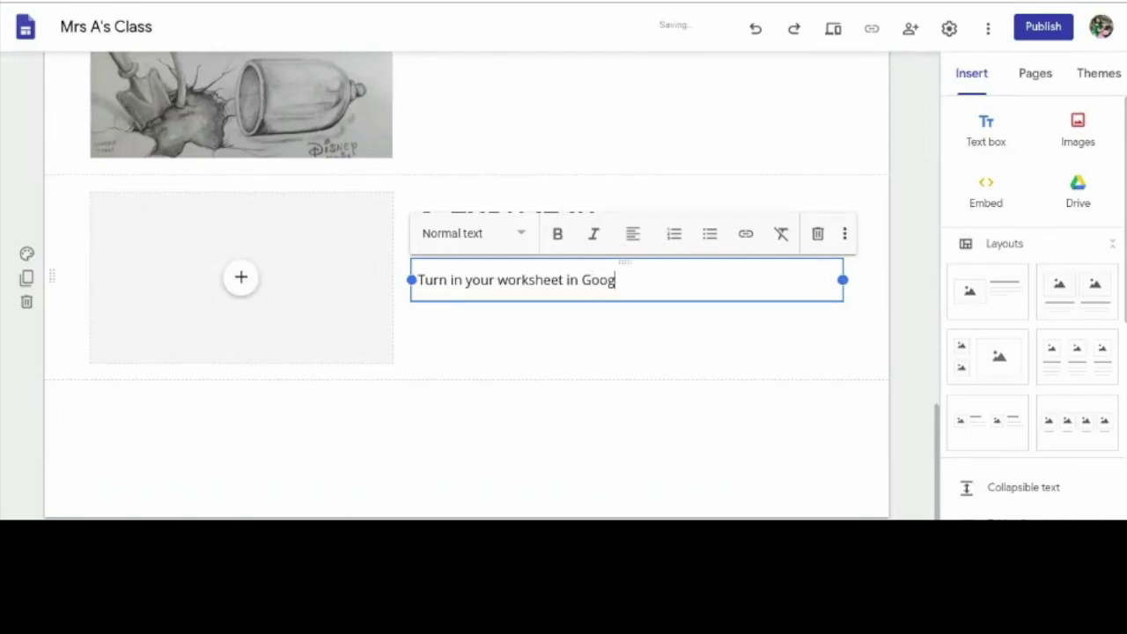
Finish the sentence "Turn in your worksheet in Google Classroom." and fill the image placeholder beside it with the Survival Kit Drawings document from Drive.
text(om.)
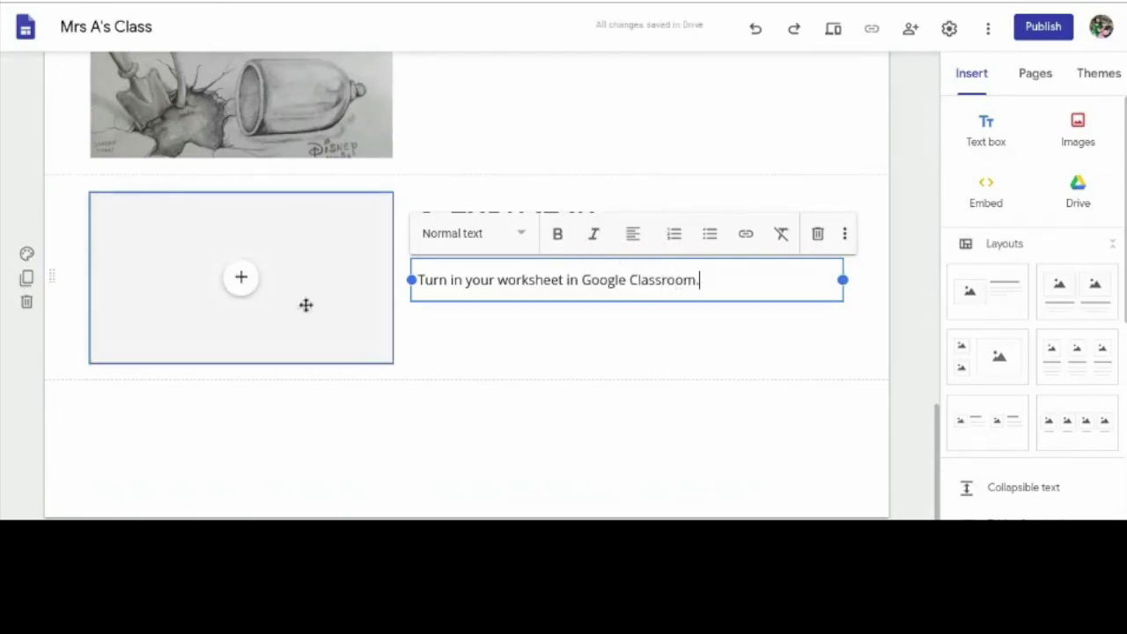
click(240, 278)
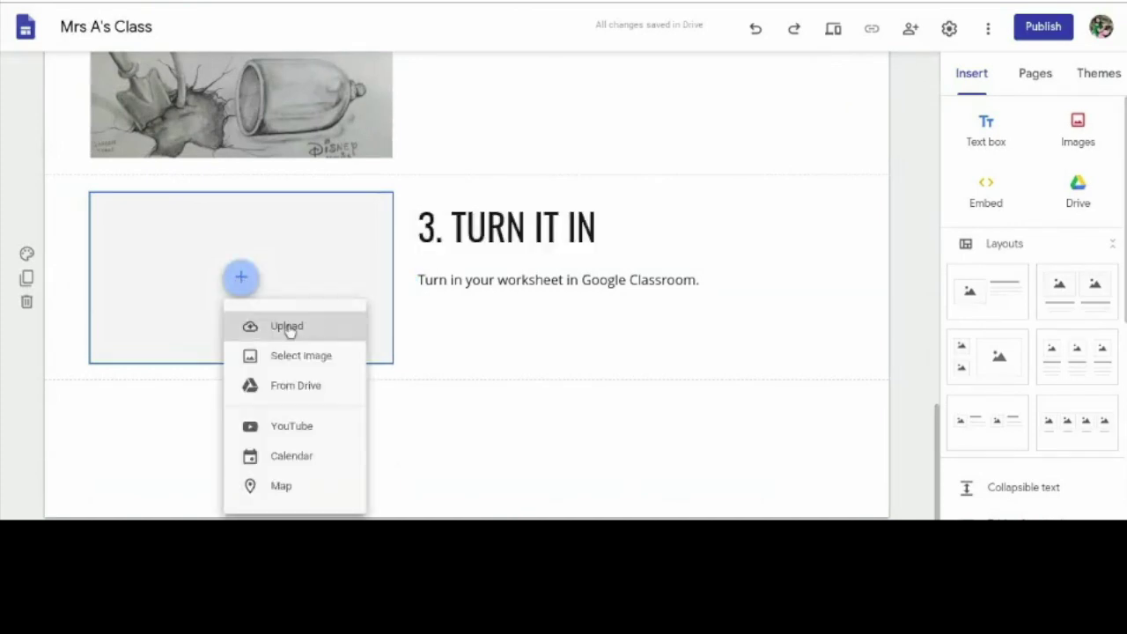
click(291, 387)
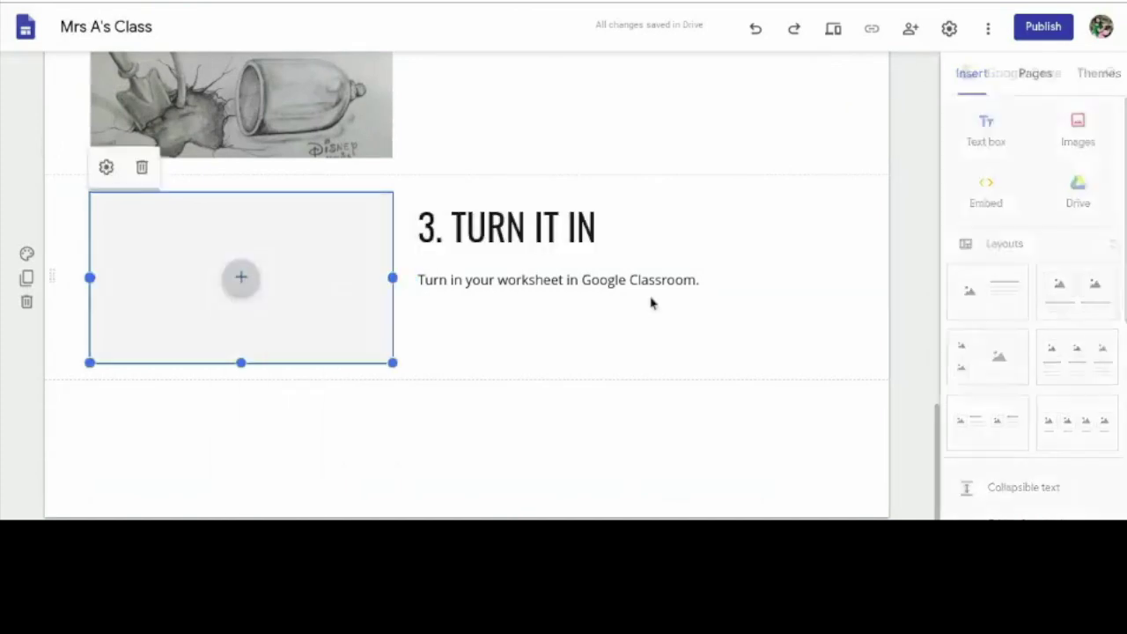
click(1074, 79)
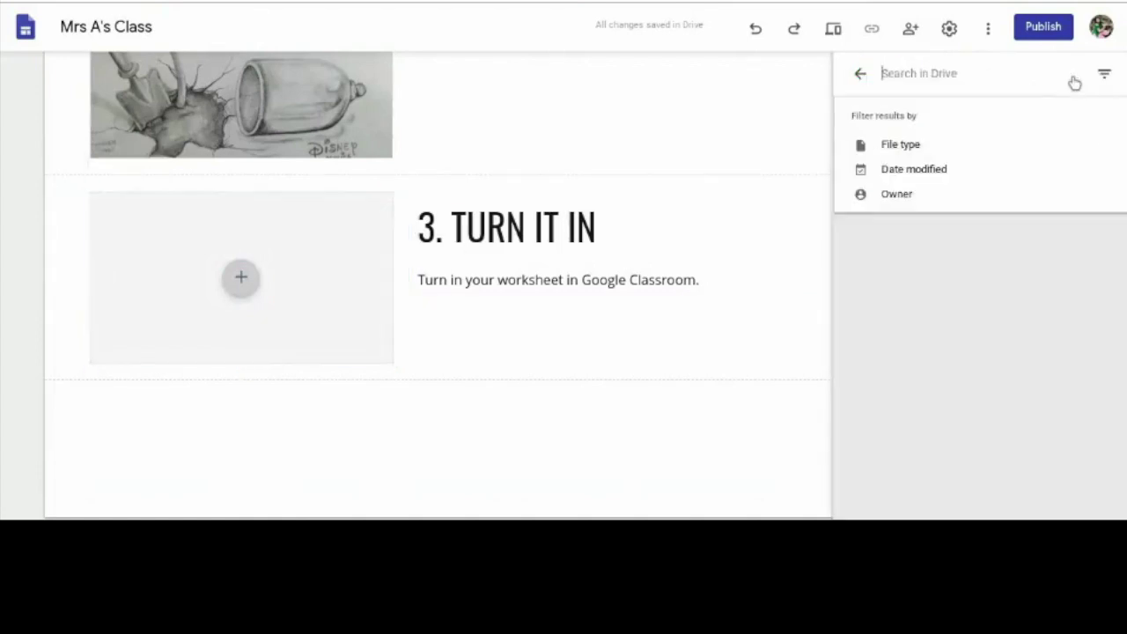
text(drawing kit)
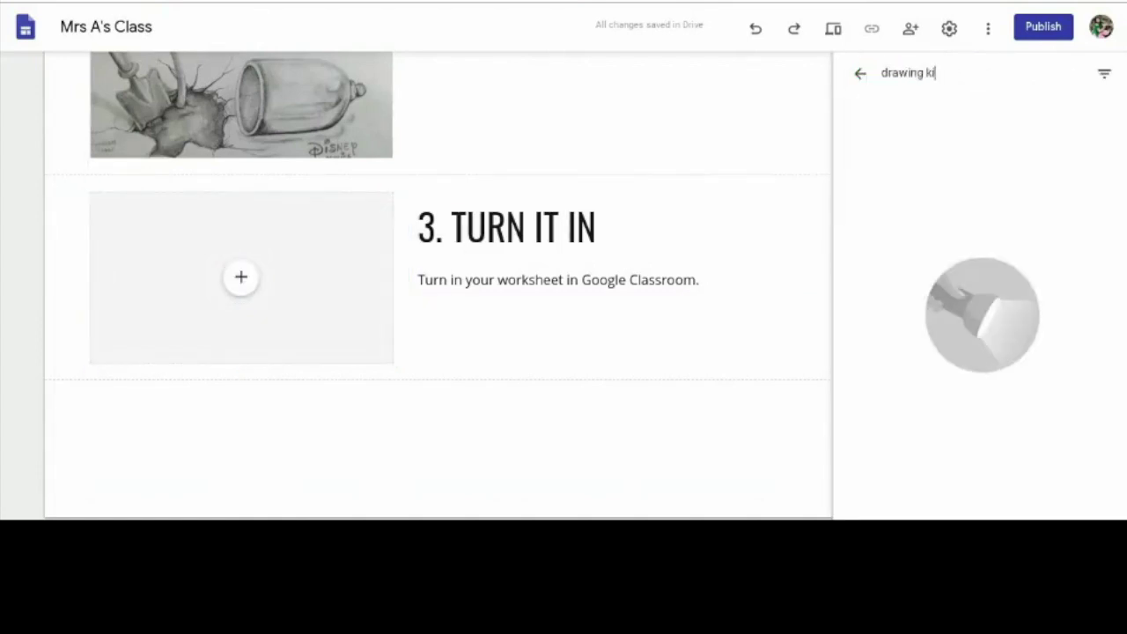
key(Return)
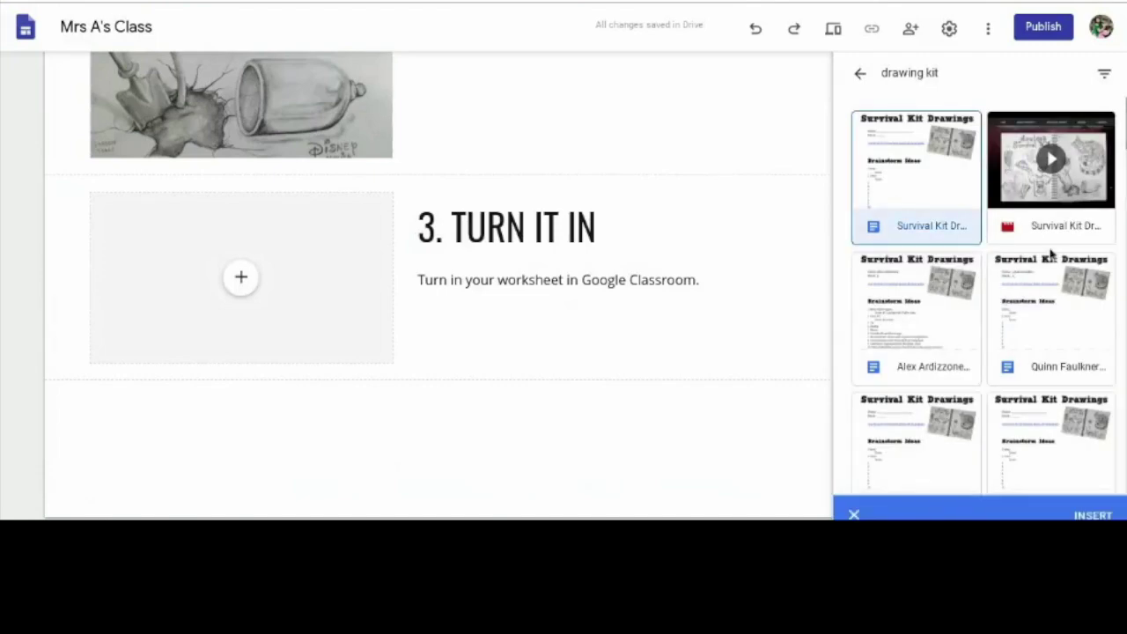
click(1092, 509)
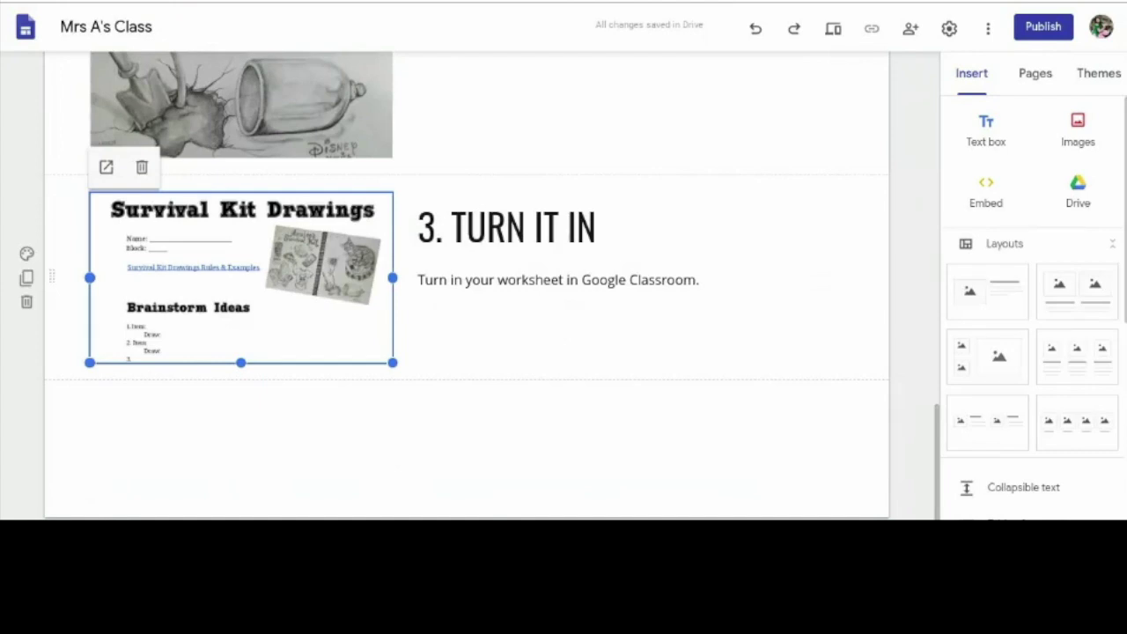
Start a new button on the lesson page and copy the Survival Kit Drawings document's address with its ending changed to /copy.
scroll(511, 363, up, 1)
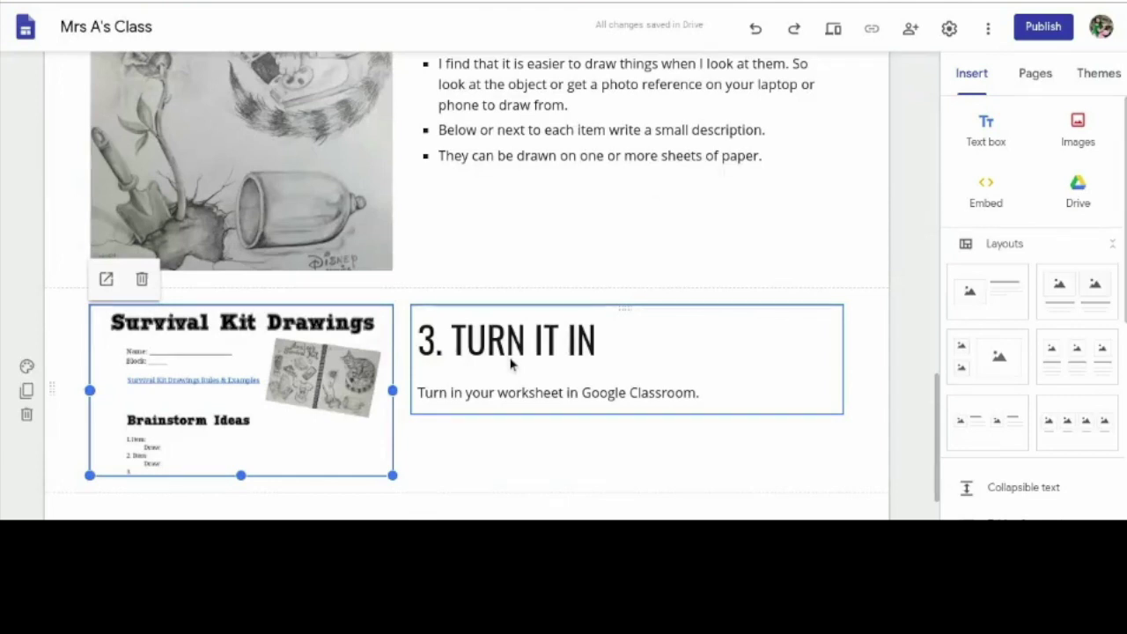
scroll(520, 308, up, 6)
scroll(1014, 325, down, 1)
scroll(1015, 325, down, 3)
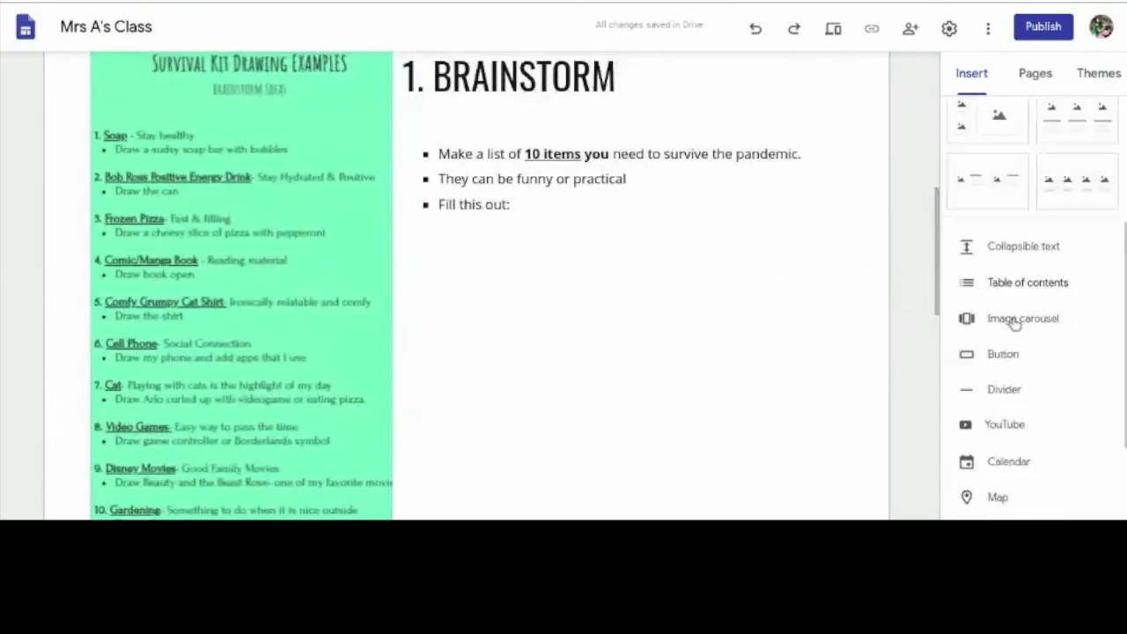
click(1004, 350)
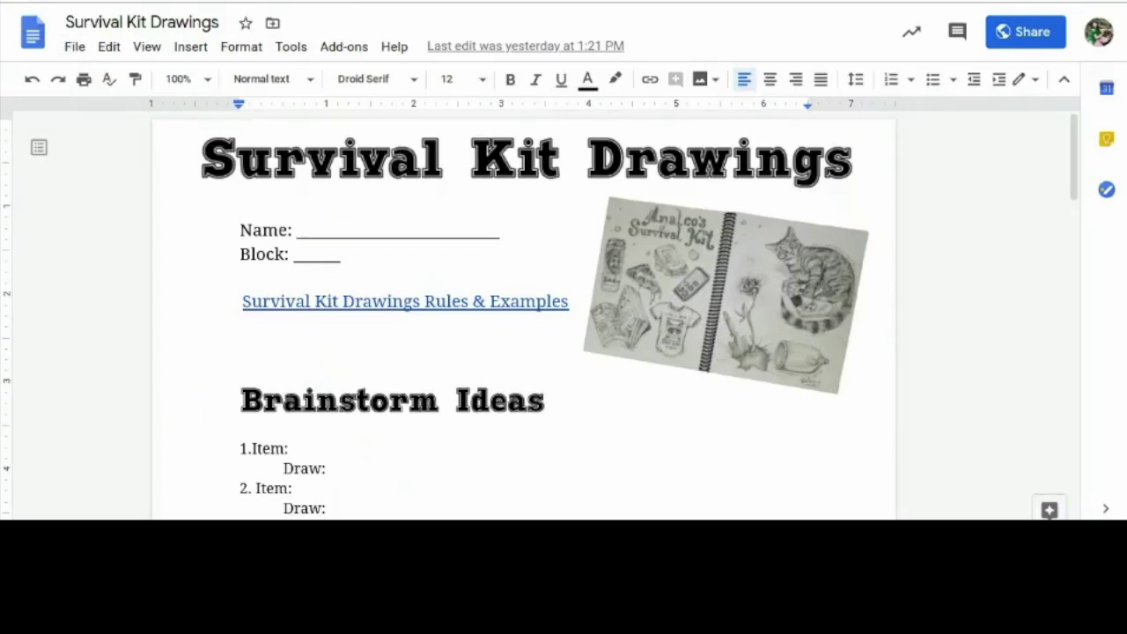
text(copy)
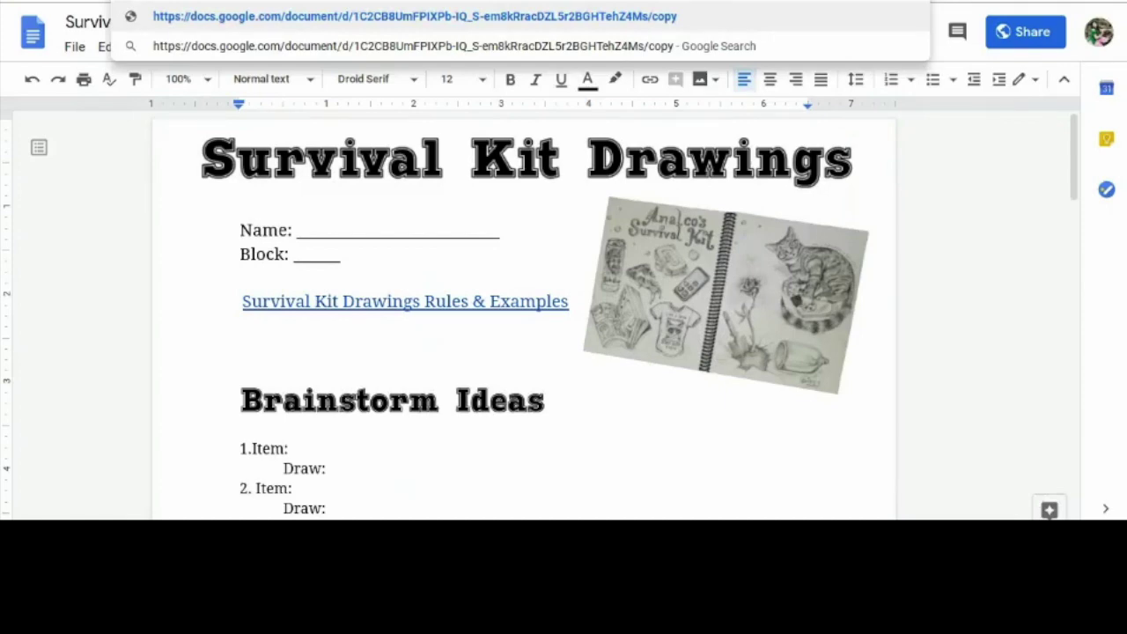
right_click(652, 16)
click(666, 90)
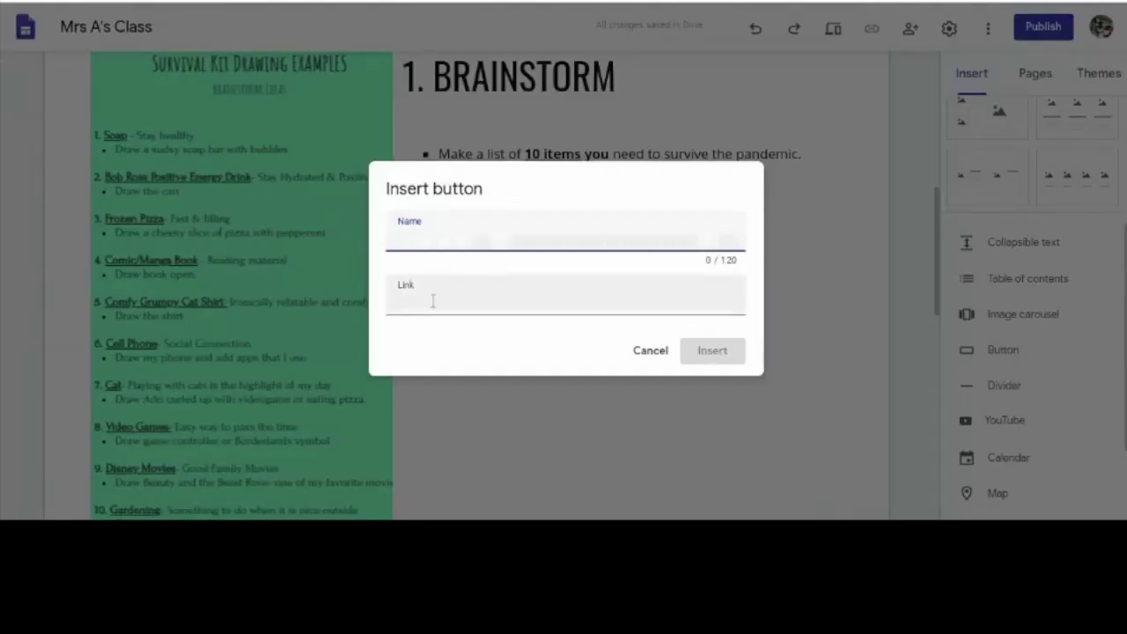
Insert a button named "Survival Kit Drawing Worksheet" with the copied link and place it at full column width under the Brainstorm instructions.
click(432, 301)
right_click(431, 297)
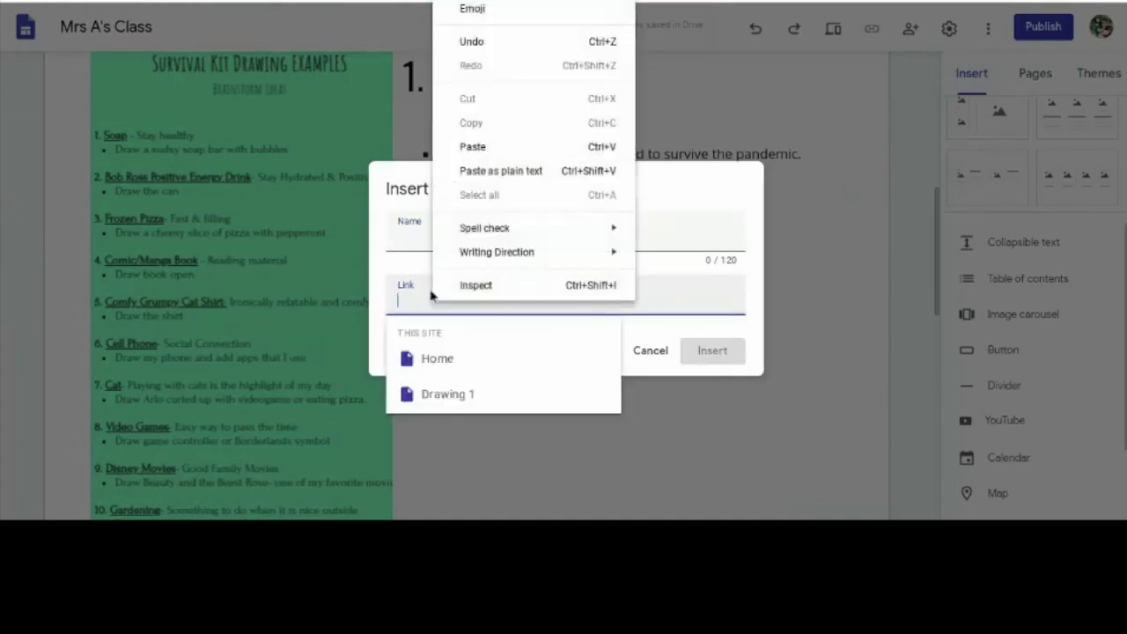
click(472, 147)
click(436, 243)
text(Survival Kit Draw)
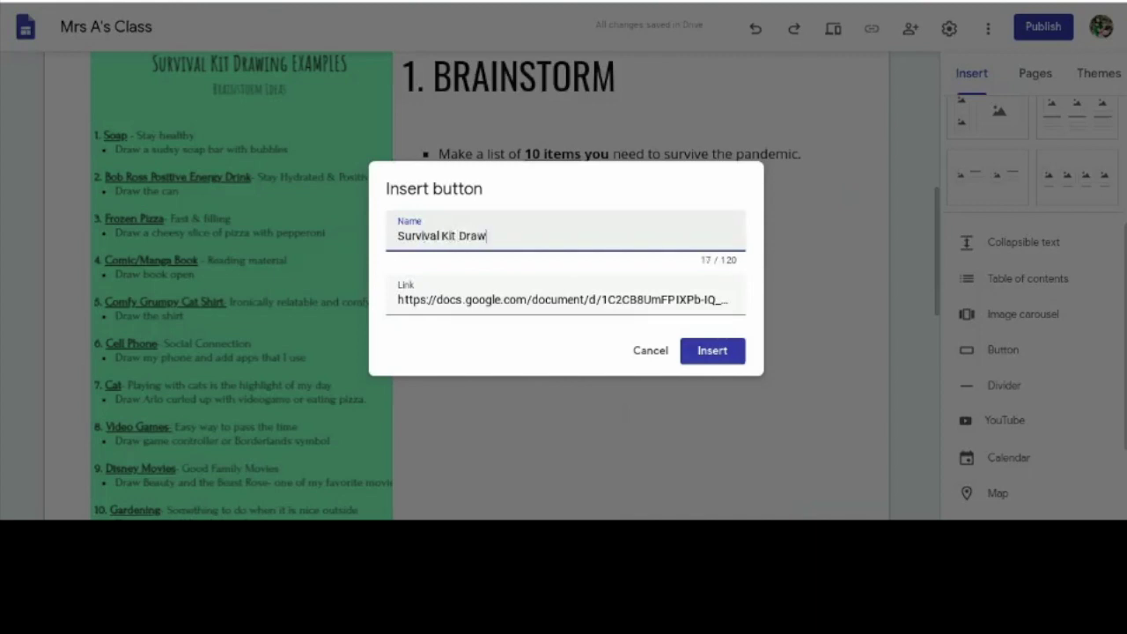
text(ing Worksheet)
click(700, 352)
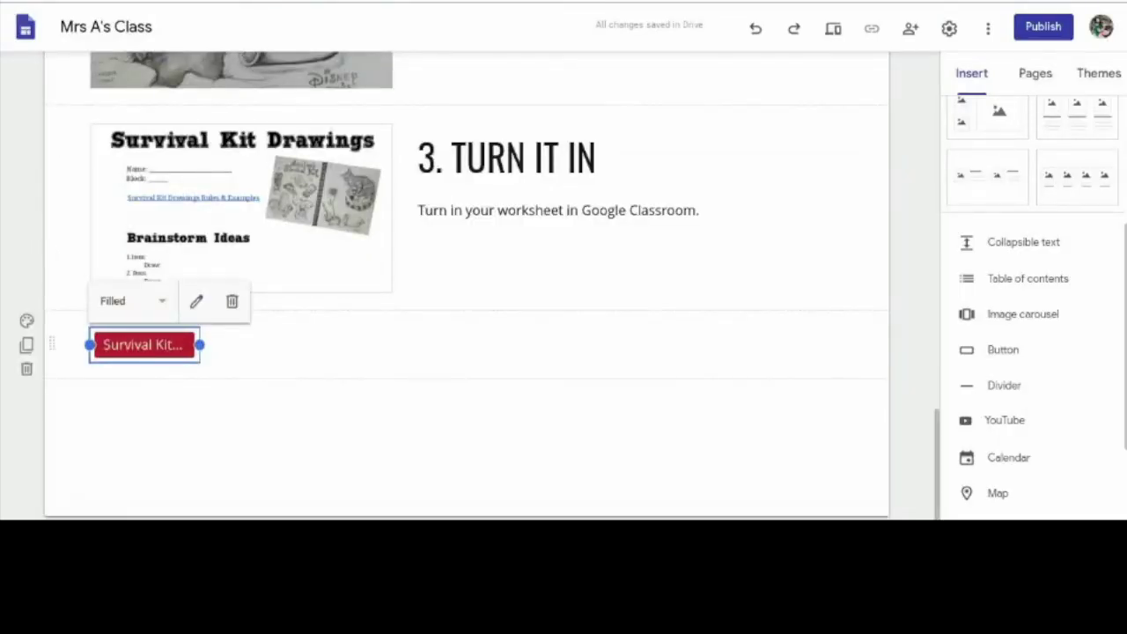
mouse_move(200, 344)
mouse_down()
mouse_move(300, 349)
mouse_move(483, 86)
mouse_move(489, 140)
mouse_move(513, 75)
mouse_move(515, 445)
mouse_up()
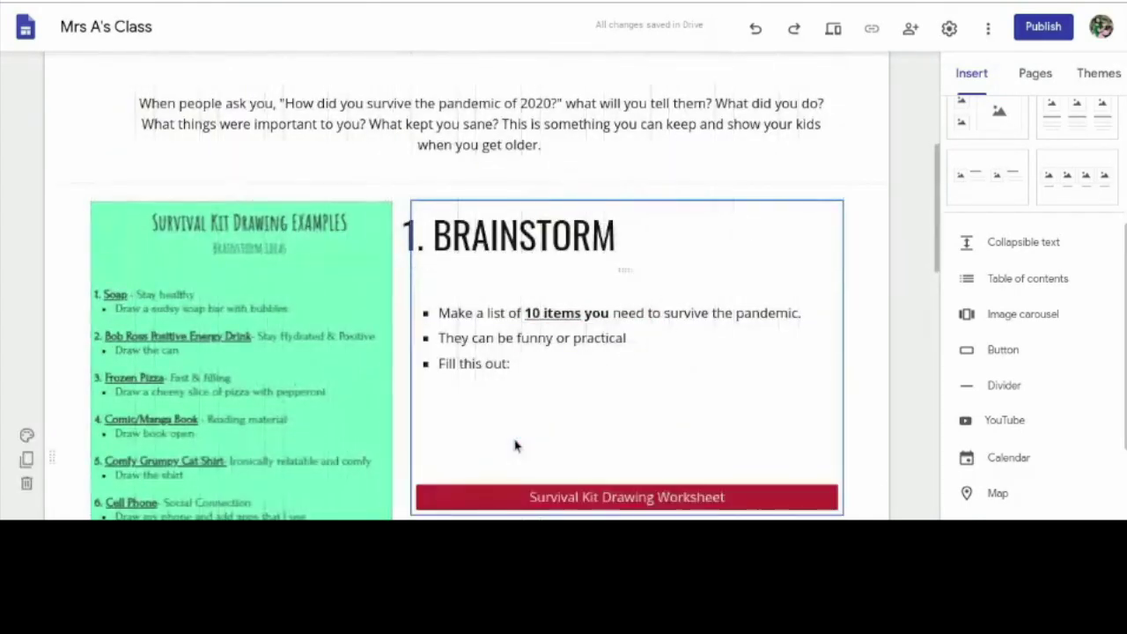
Extend the embedded Survival Kit Drawings document in the Turn It In section downward to show the drawing box below the brainstorm list.
scroll(515, 445, down, 2)
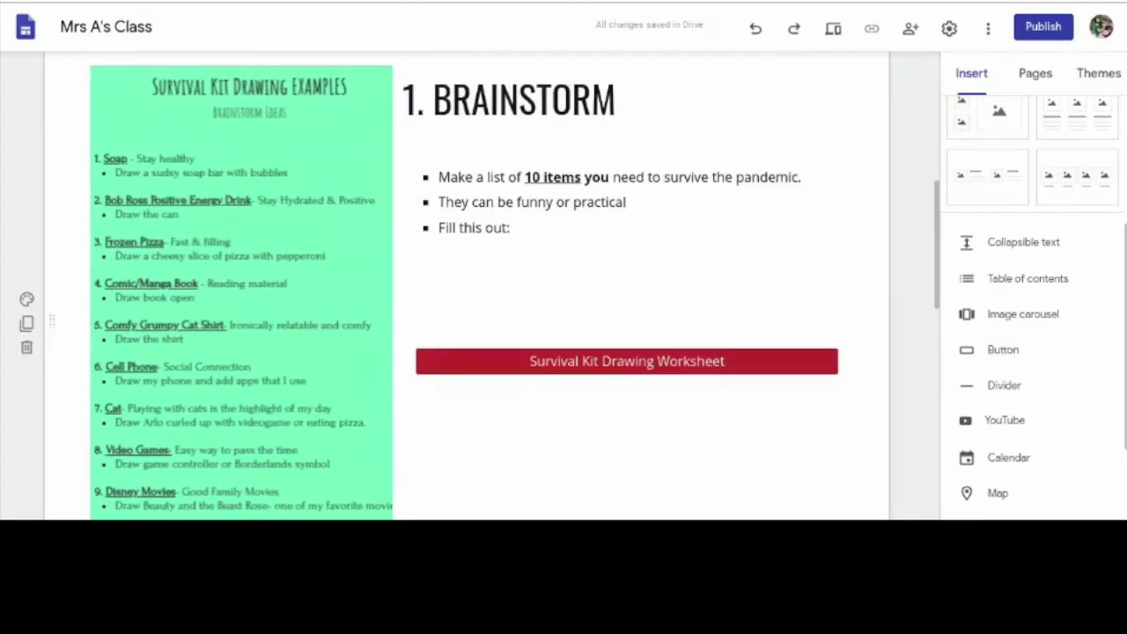
scroll(547, 353, down, 5)
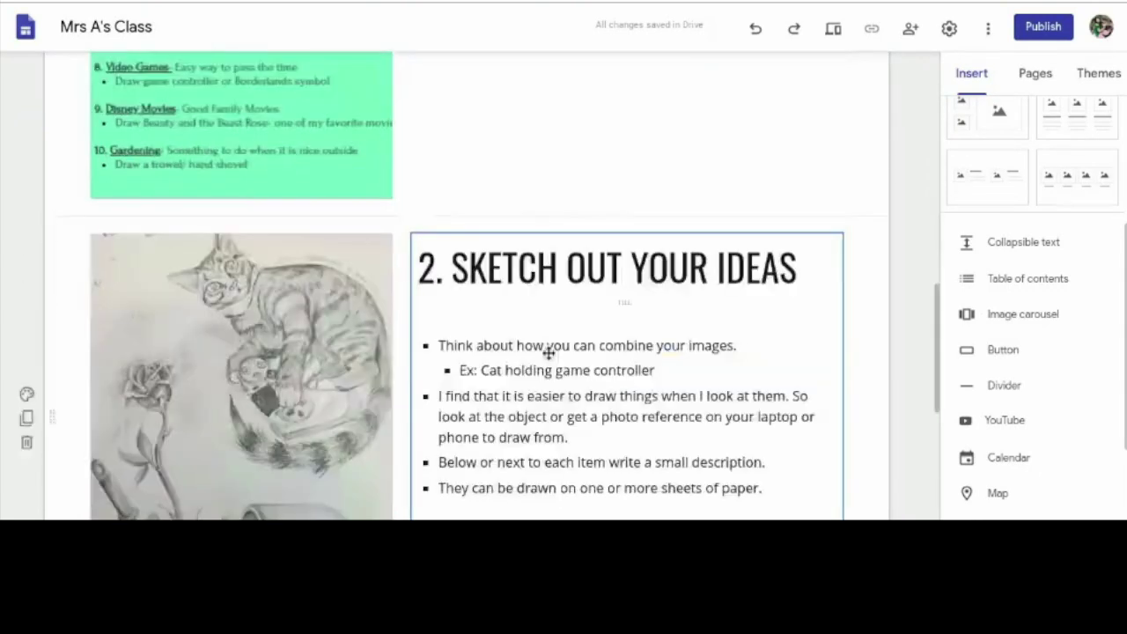
scroll(548, 352, down, 8)
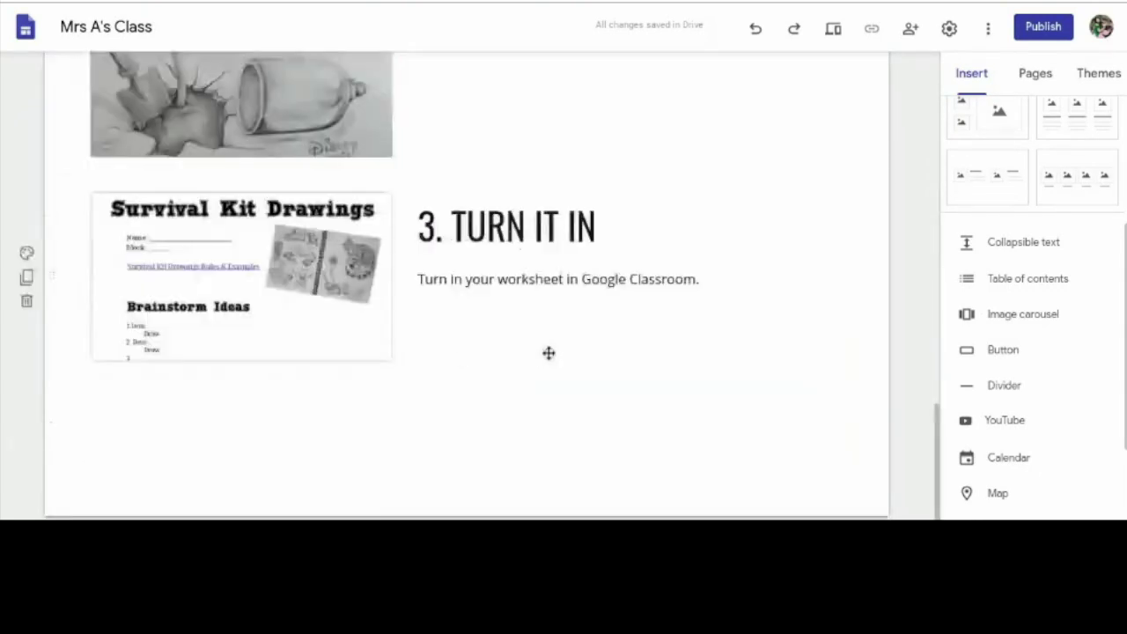
click(203, 333)
drag(241, 362, 242, 500)
click(462, 432)
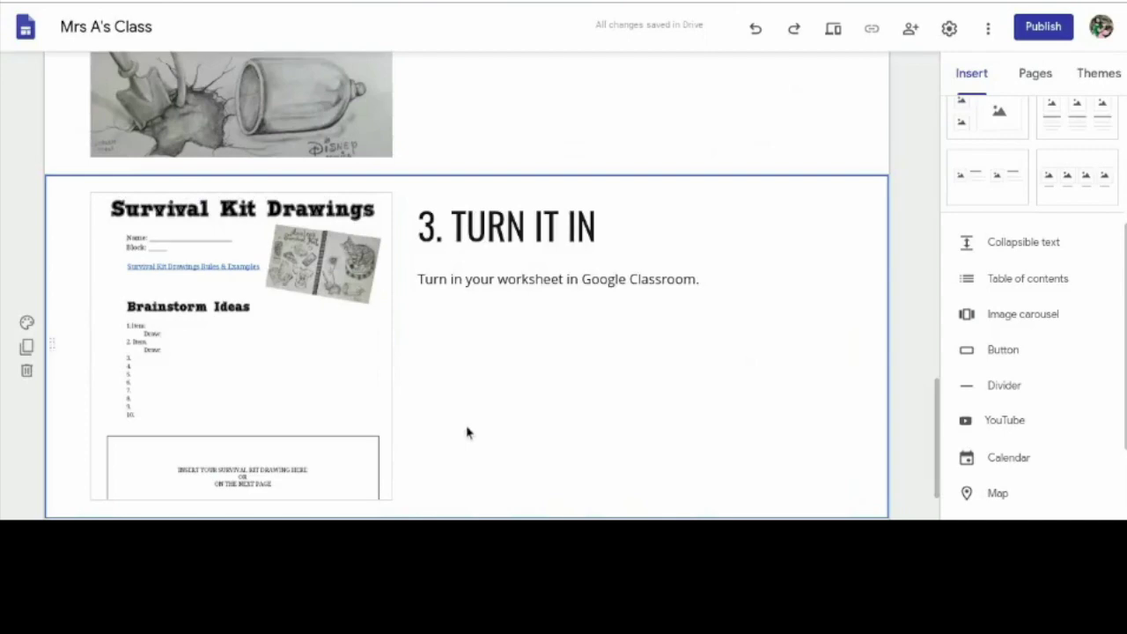
Review the lesson page's Brainstorm, Sketch Out Your Ideas and Turn It In sections, including the examples list, worksheet button and embedded document.
scroll(467, 431, up, 1)
scroll(466, 431, down, 2)
scroll(466, 431, up, 4)
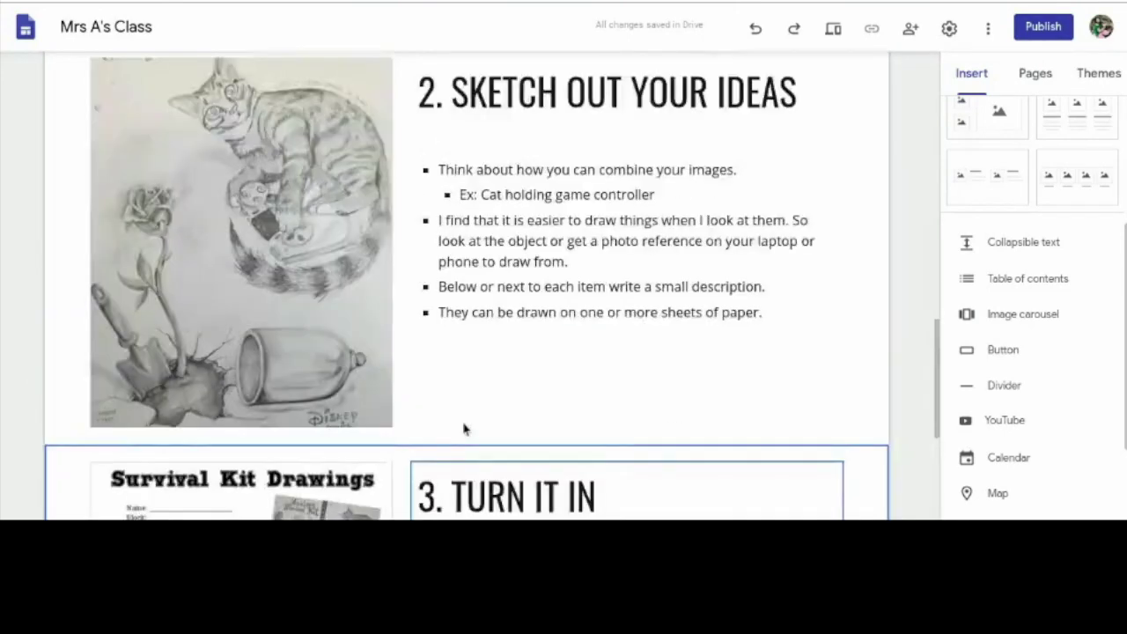
scroll(464, 429, up, 5)
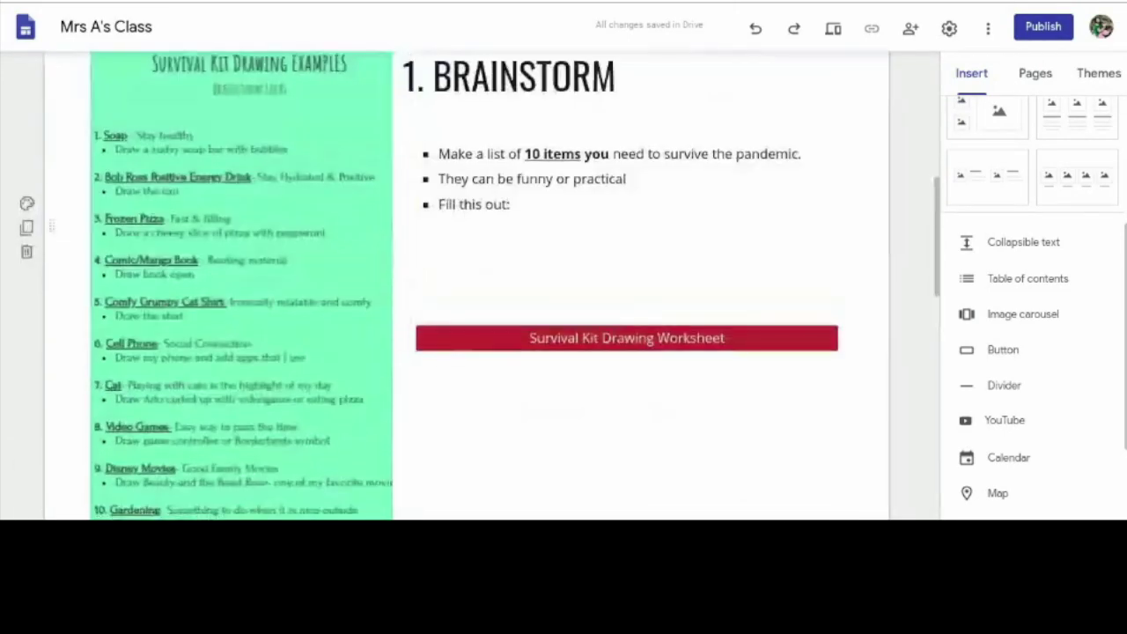
scroll(464, 429, up, 1)
scroll(465, 428, down, 2)
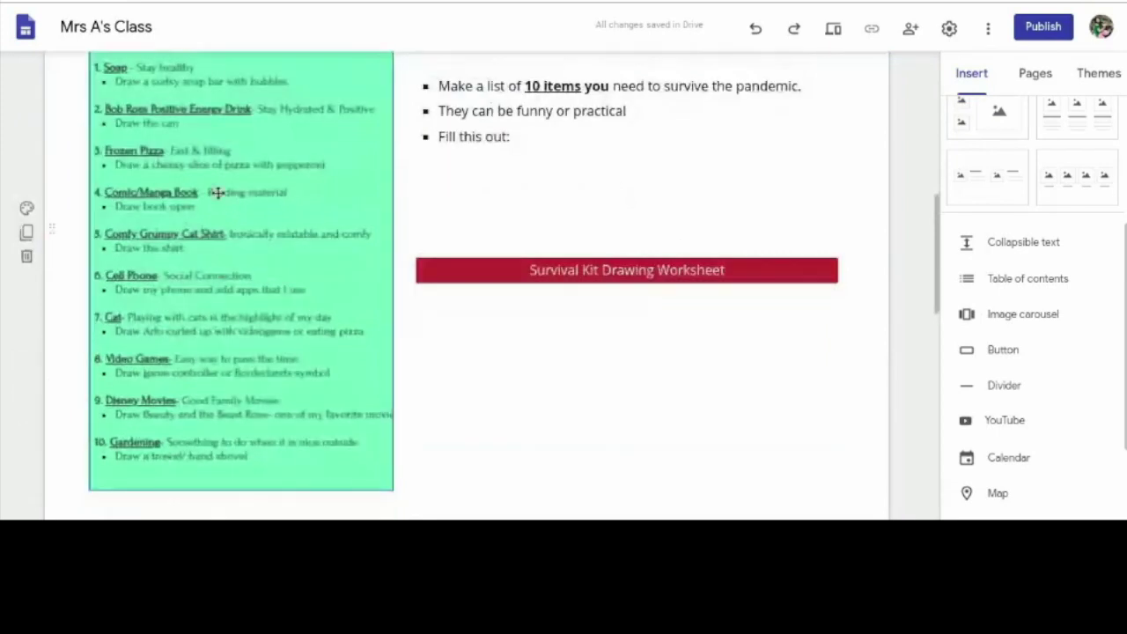
scroll(222, 199, down, 1)
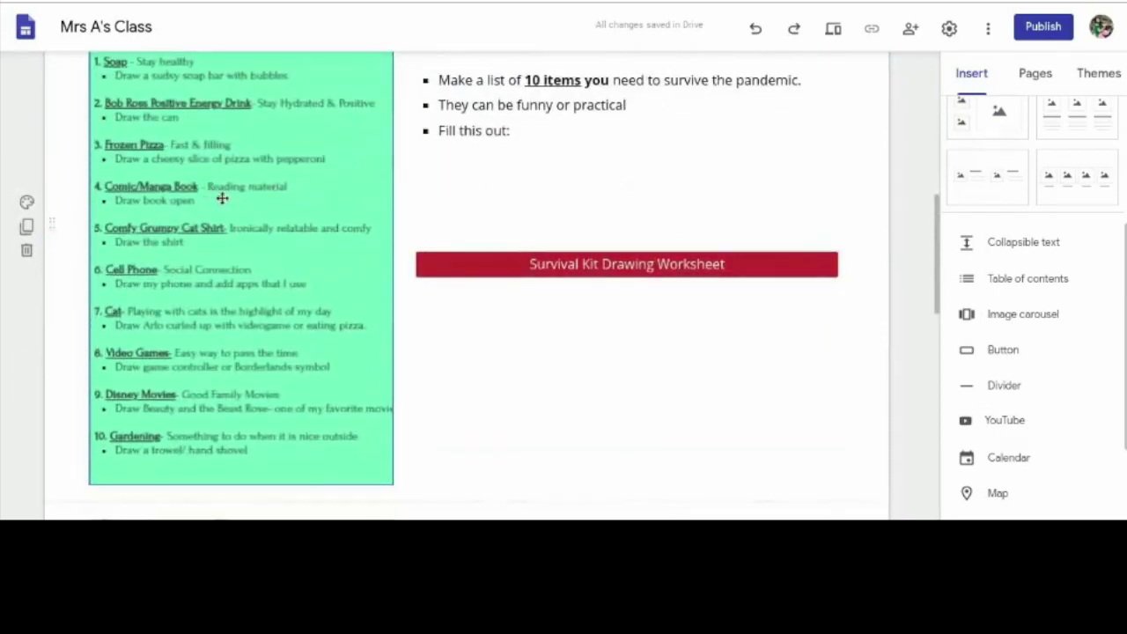
scroll(222, 199, down, 1)
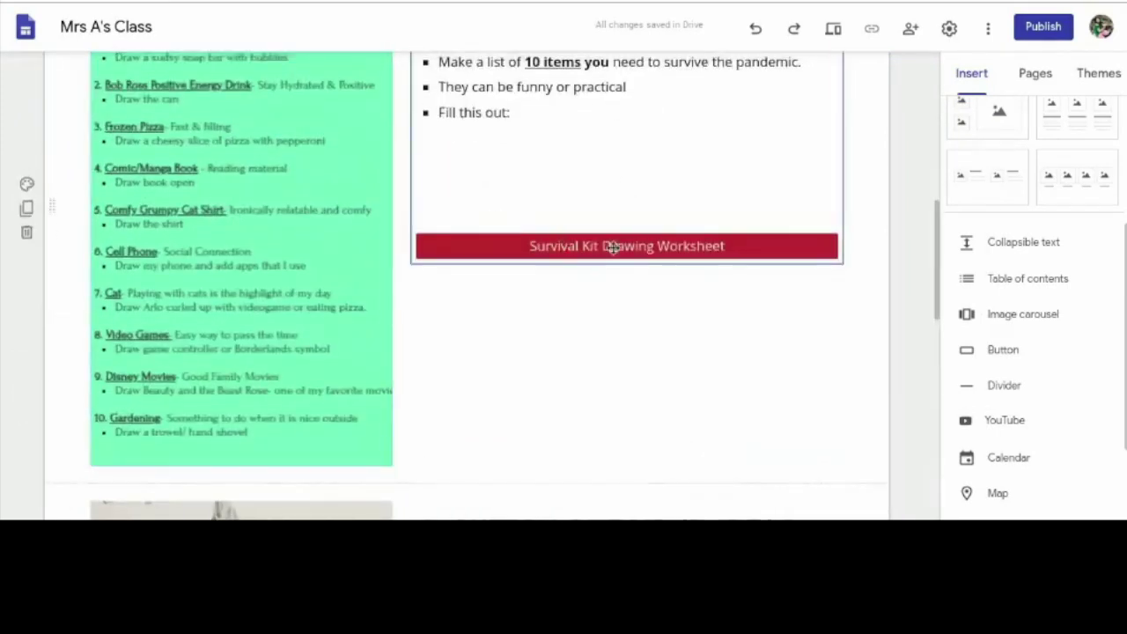
scroll(538, 275, down, 2)
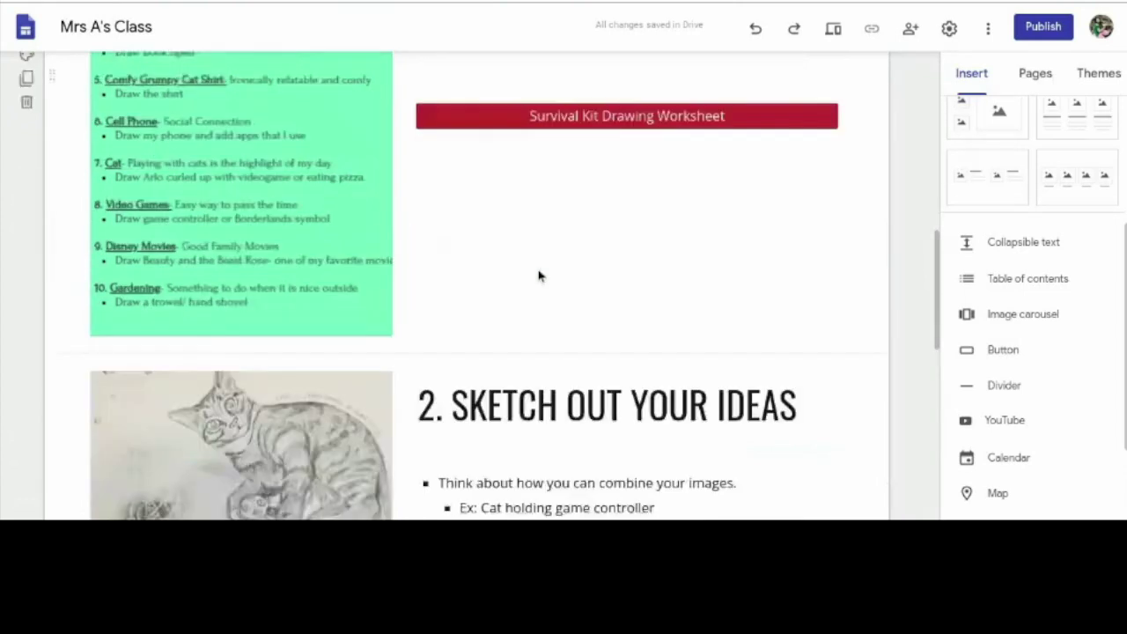
scroll(539, 275, down, 3)
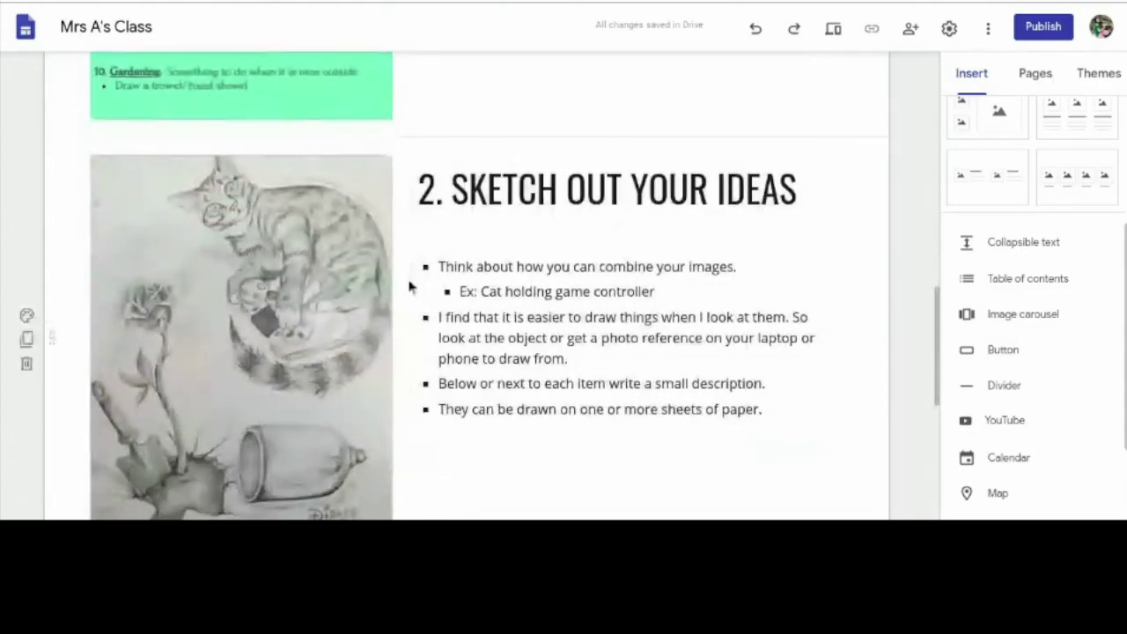
scroll(470, 282, down, 6)
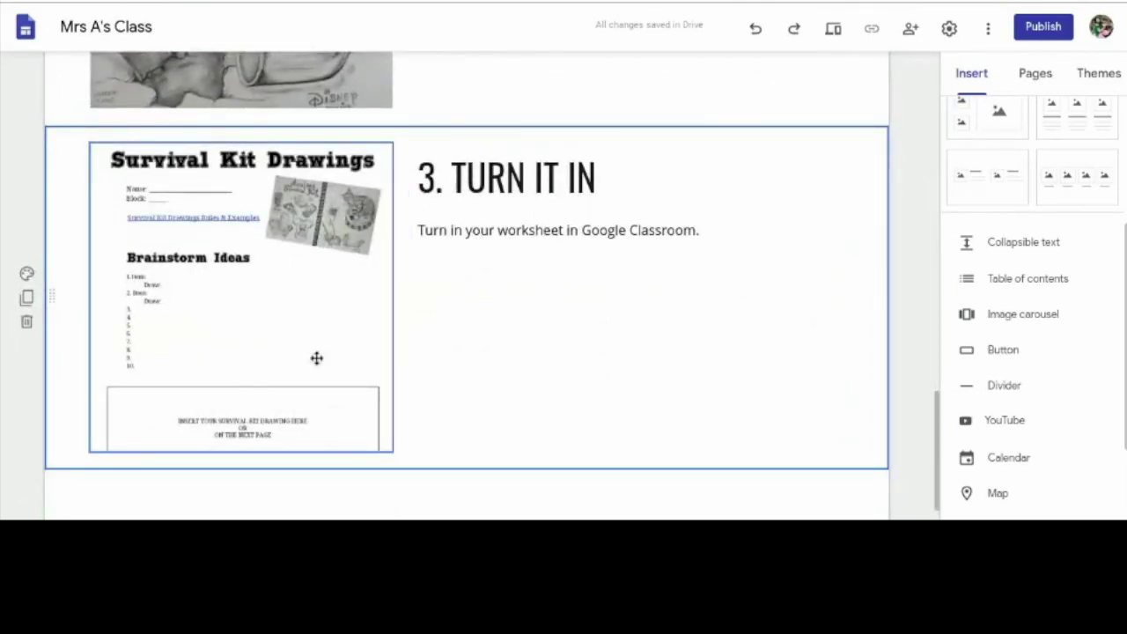
scroll(318, 357, down, 1)
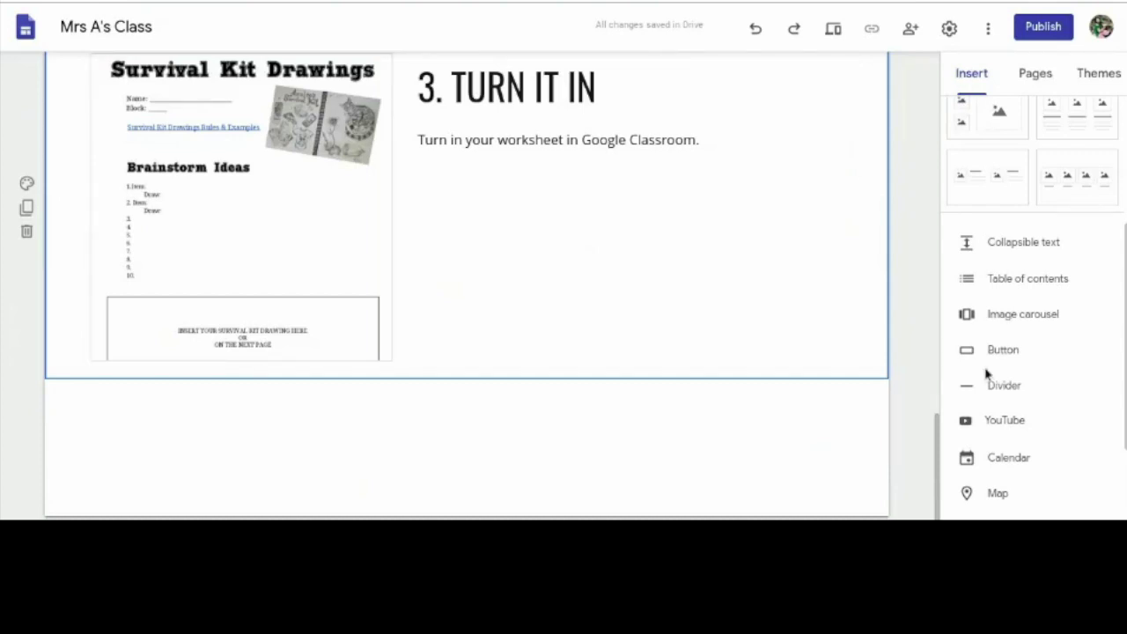
Search YouTube for "survival kit drawings", insert the Pandemic Survival Kit Drawings video under the Turn It In section and widen it to full content width.
click(988, 422)
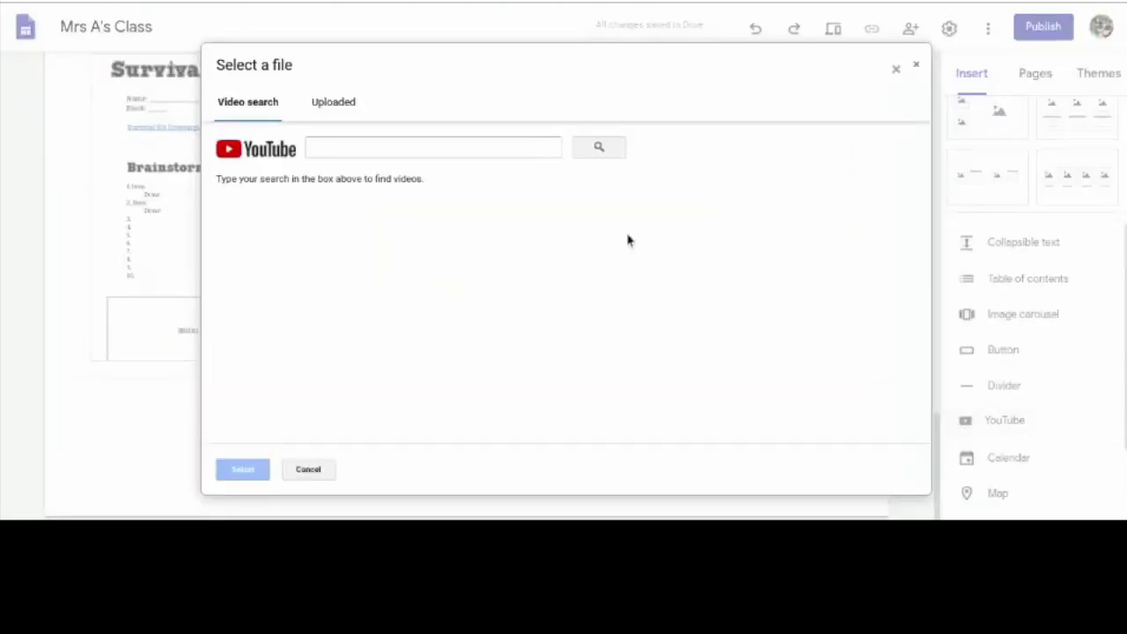
click(440, 148)
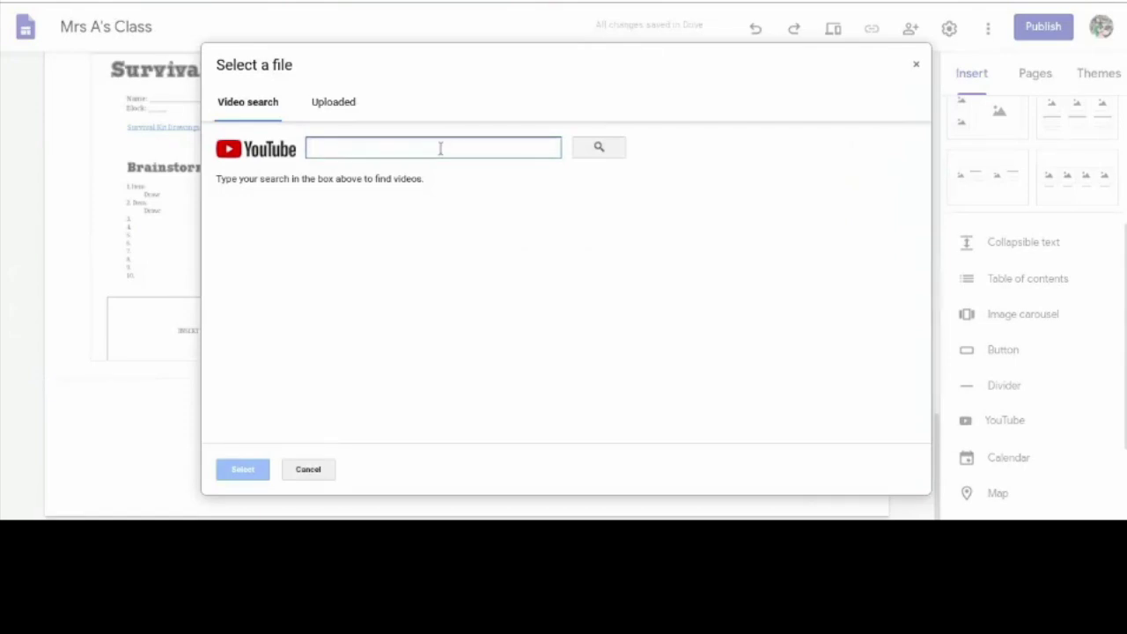
text(s)
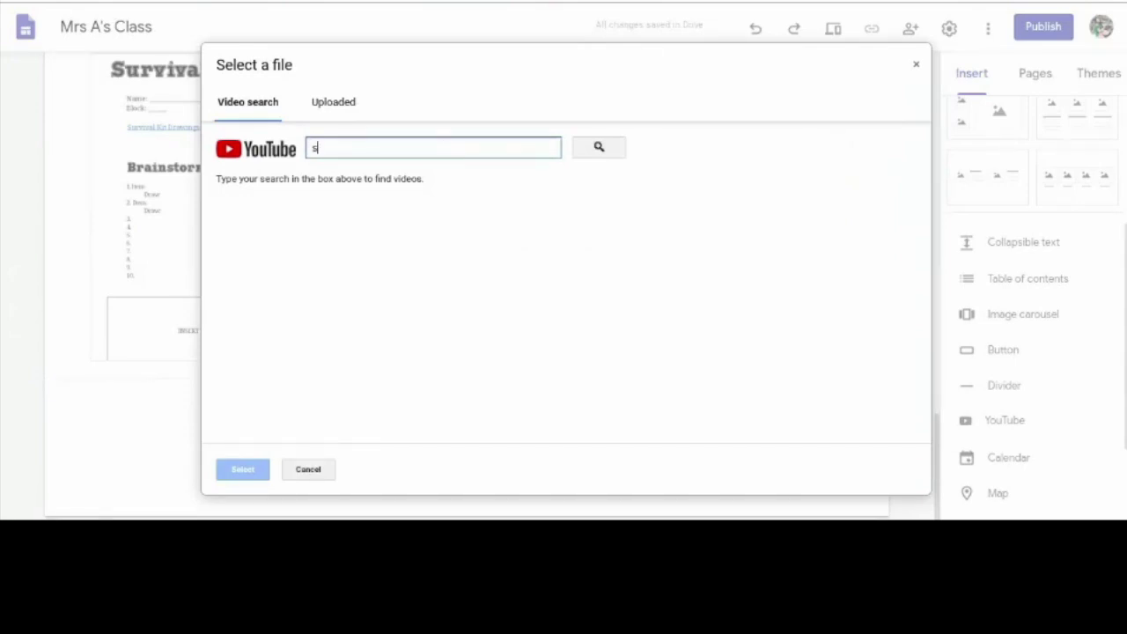
text(urvival kit drawings)
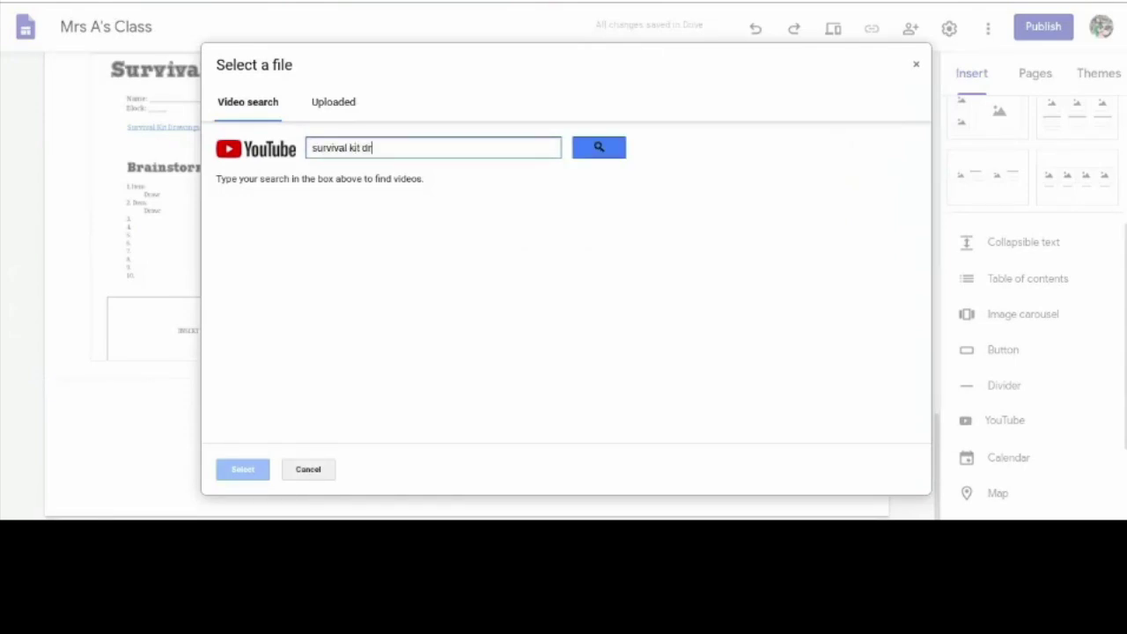
key(Return)
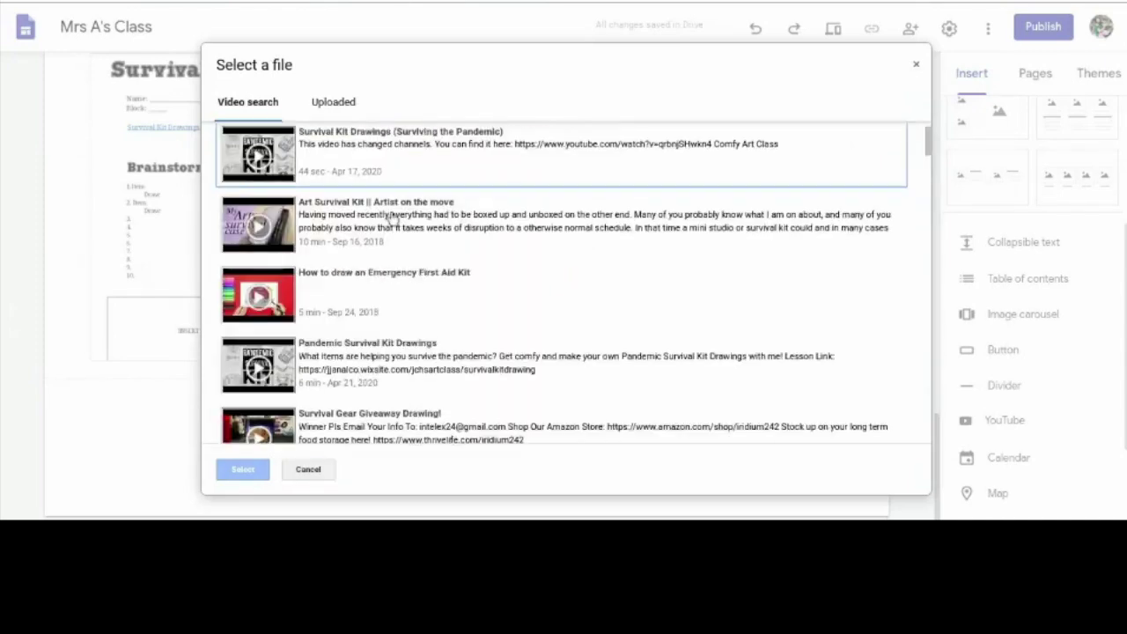
click(373, 355)
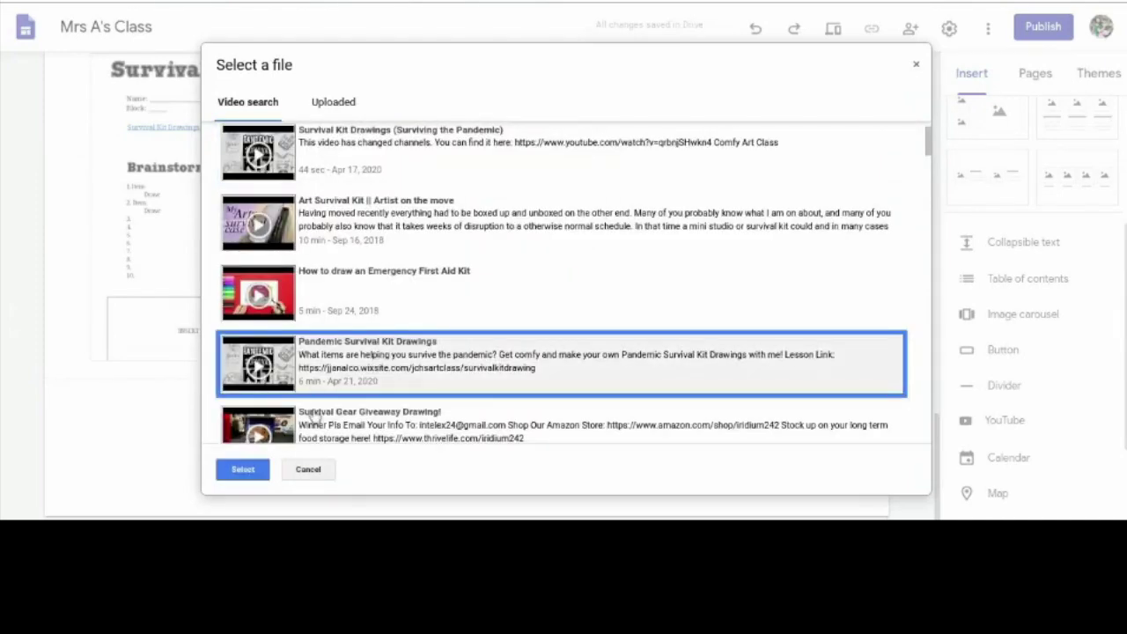
click(242, 471)
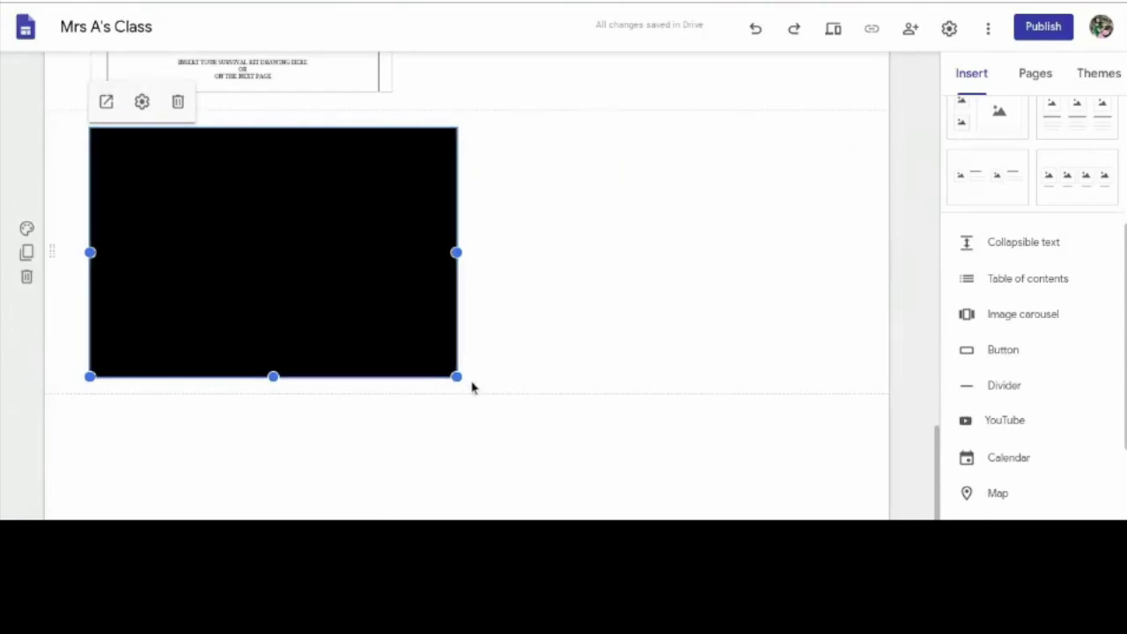
drag(456, 377, 843, 431)
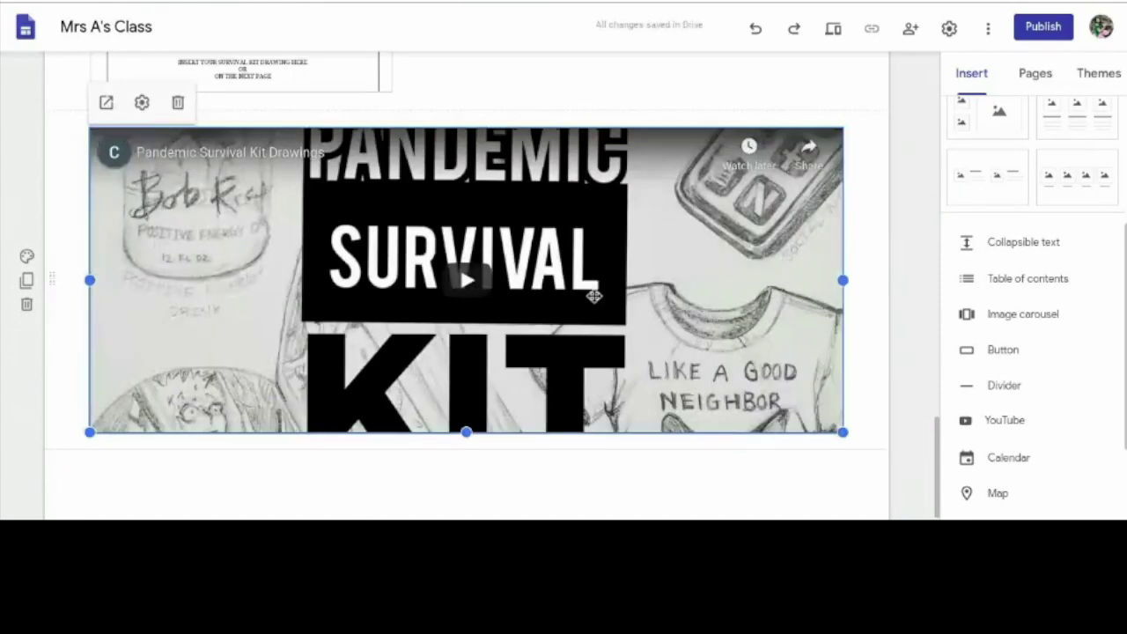
scroll(594, 297, down, 2)
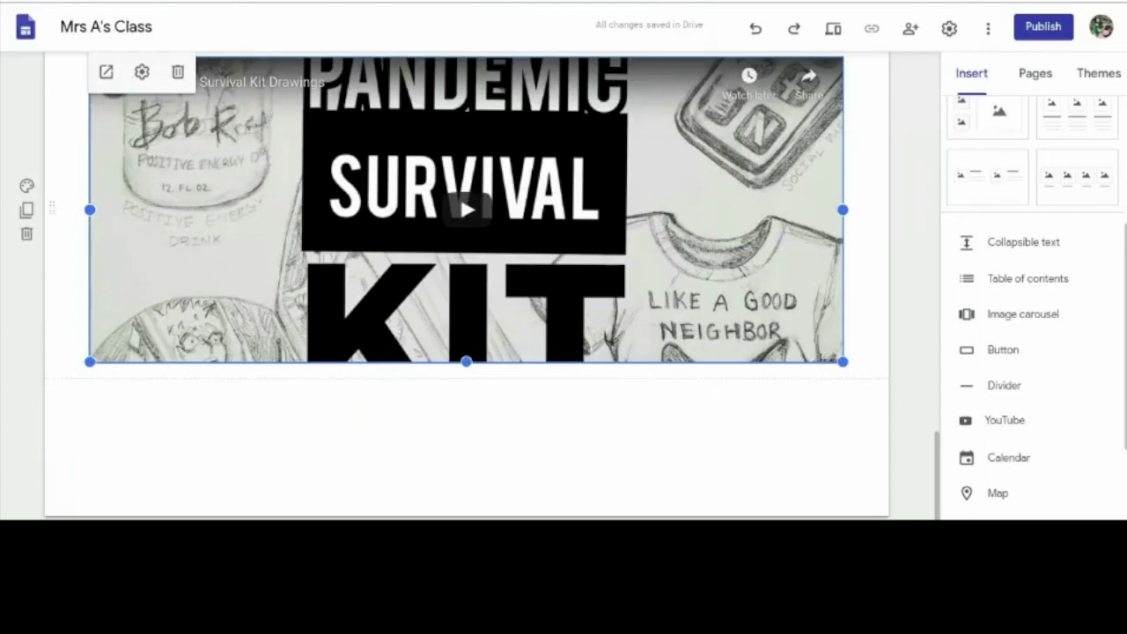
Insert an image carousel below the video with three uploaded survival kit drawing photos, including 20200502_122011.jpg and 20200415_123937.jpg.
click(610, 418)
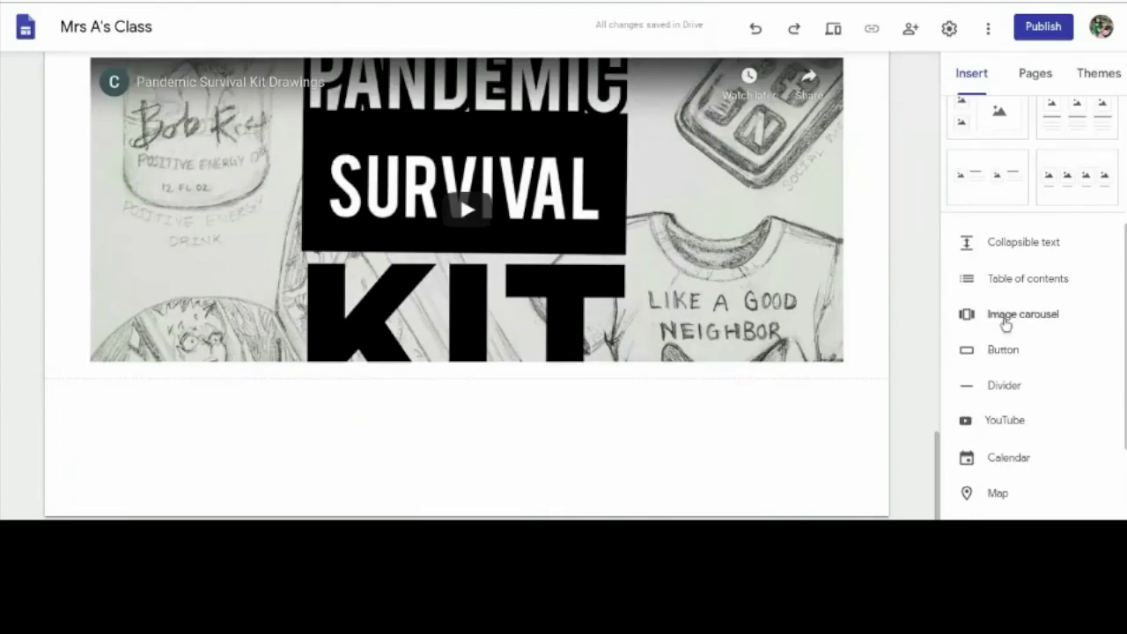
click(1006, 322)
click(434, 189)
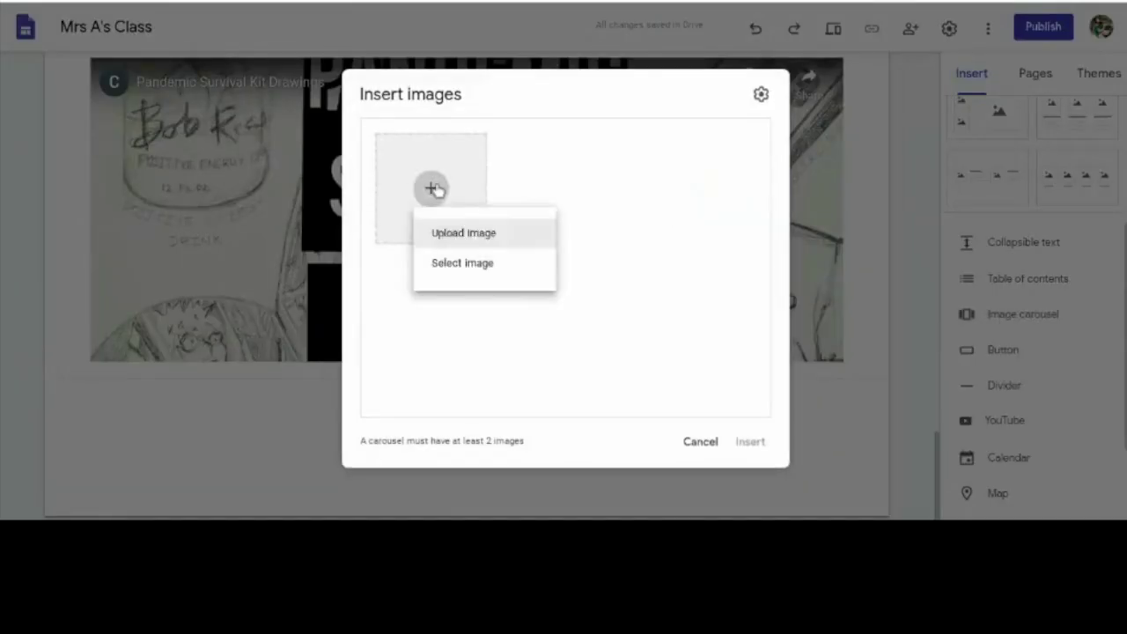
click(455, 235)
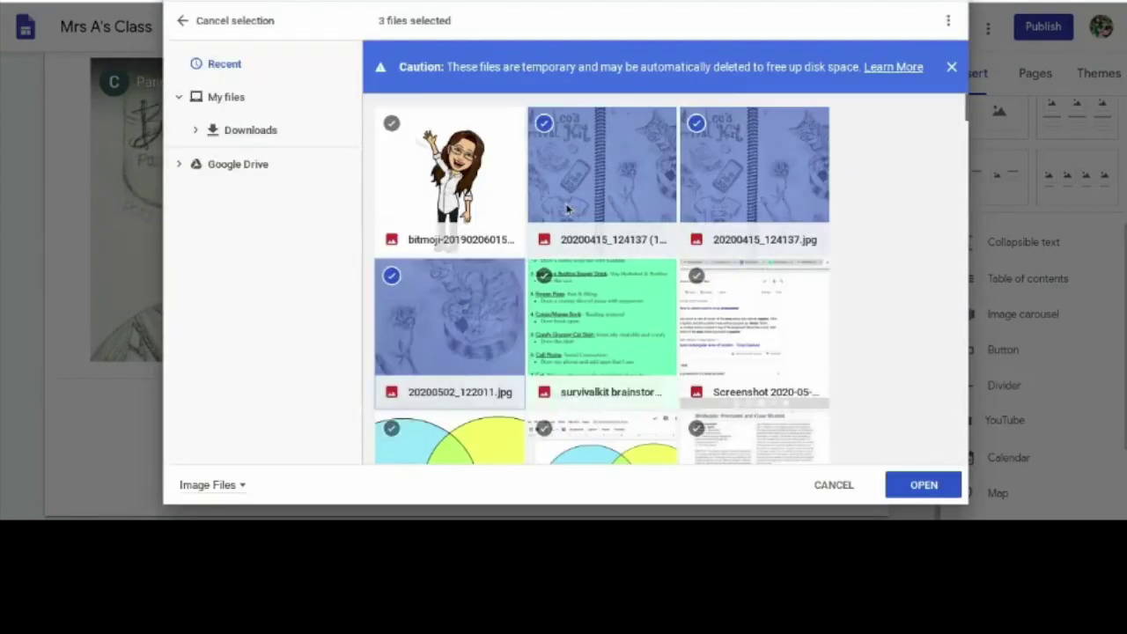
click(489, 279)
scroll(490, 278, down, 10)
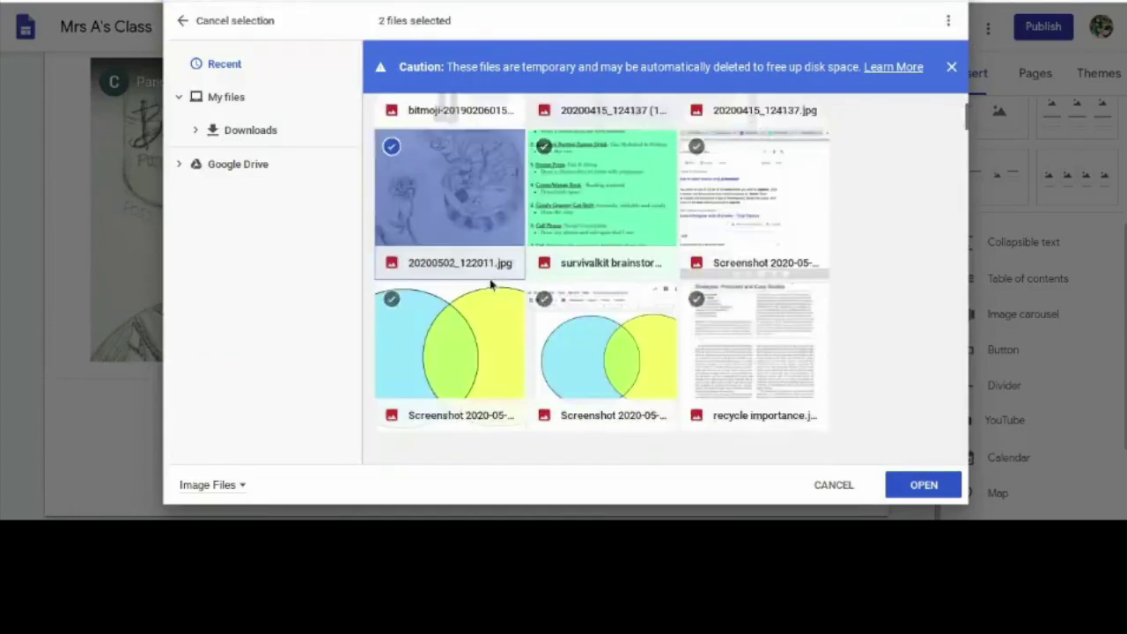
scroll(490, 278, down, 1)
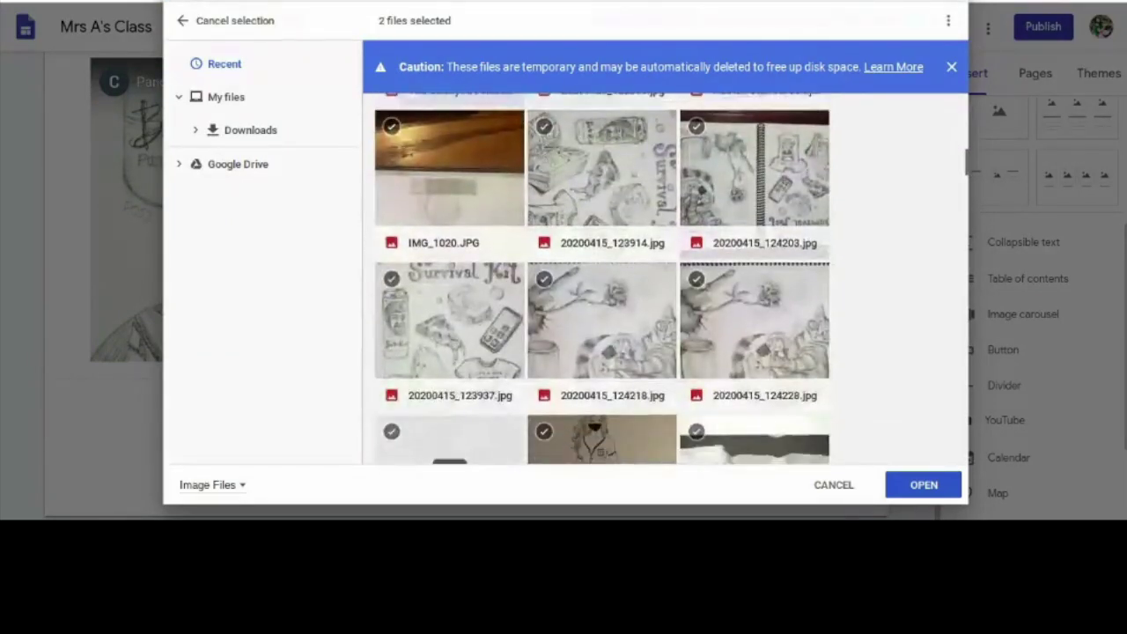
click(489, 278)
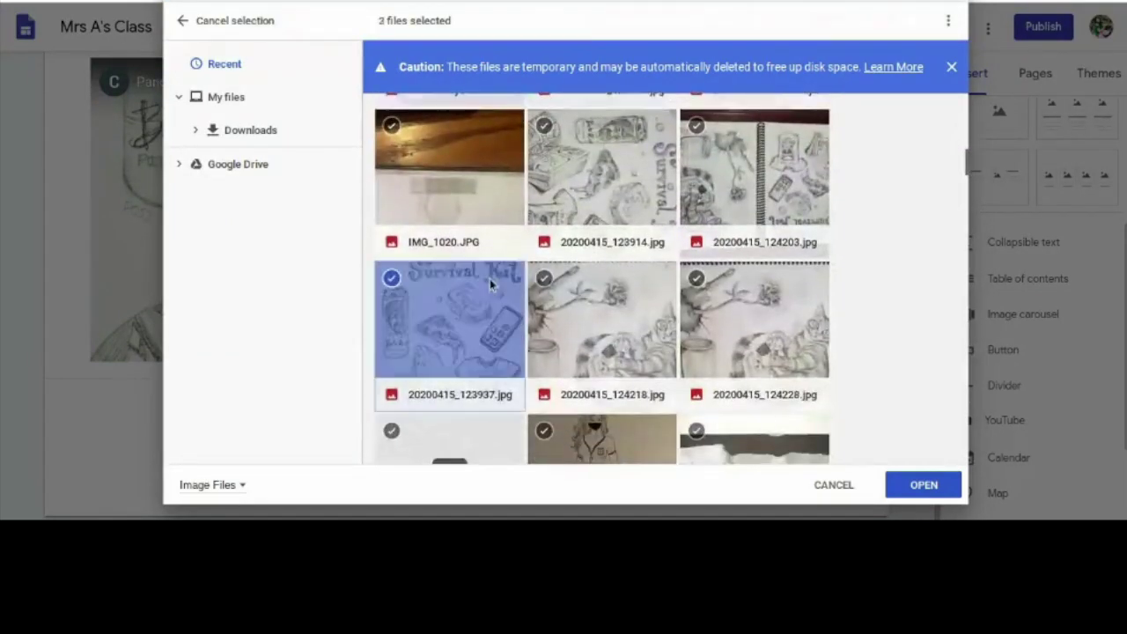
click(924, 485)
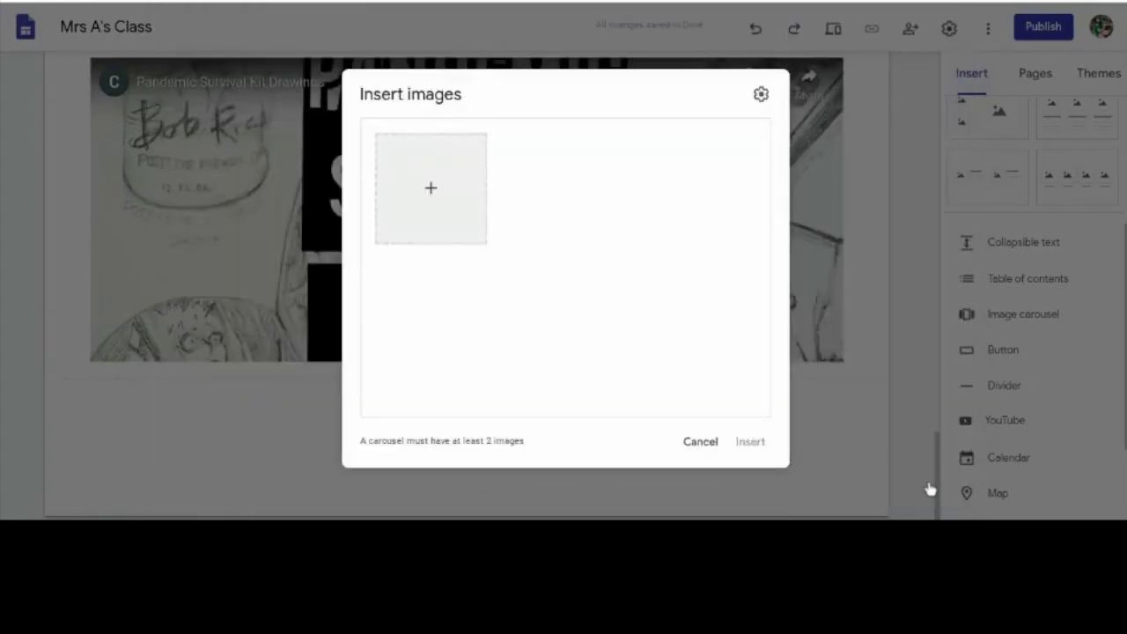
click(749, 442)
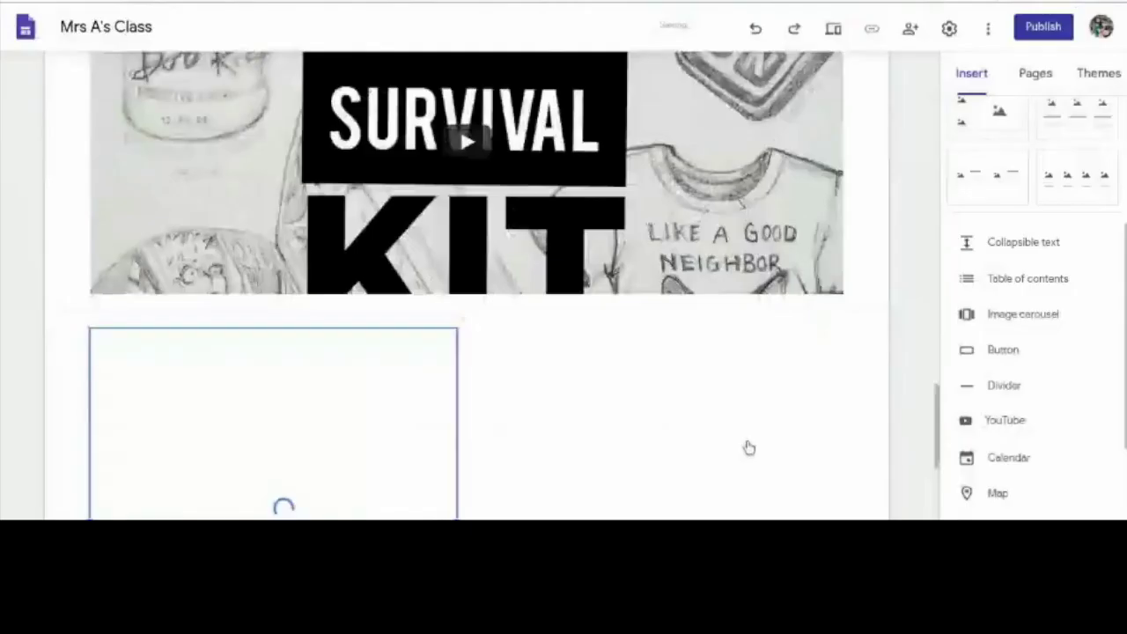
Enlarge the image carousel to the full content width and extend it downward to show more of each drawing.
drag(458, 337, 629, 341)
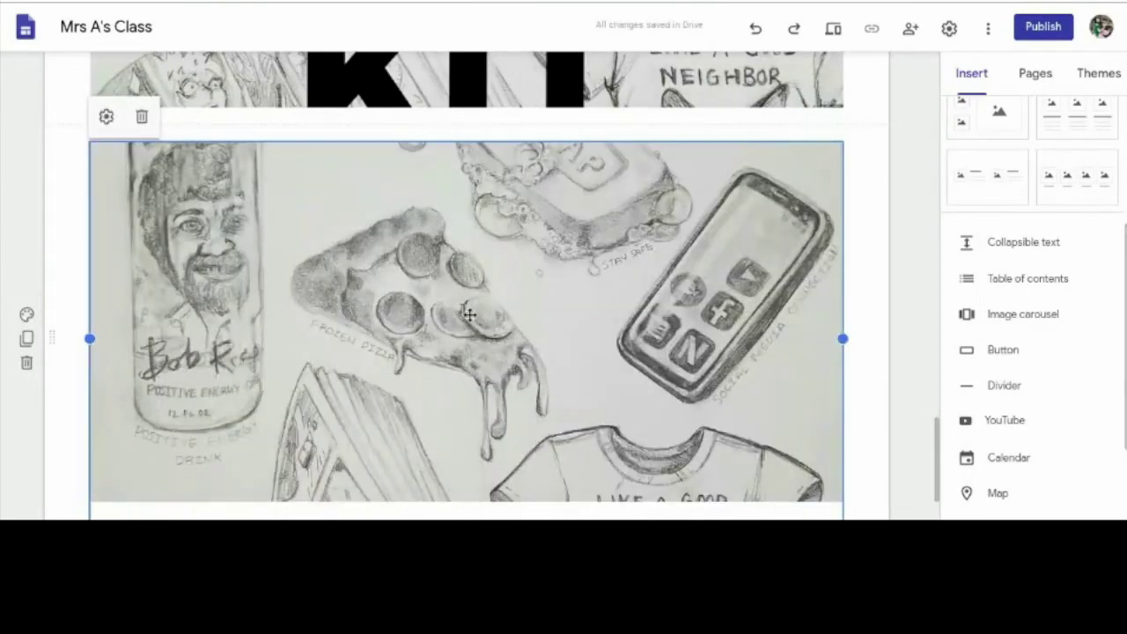
scroll(469, 315, down, 2)
drag(466, 360, 466, 401)
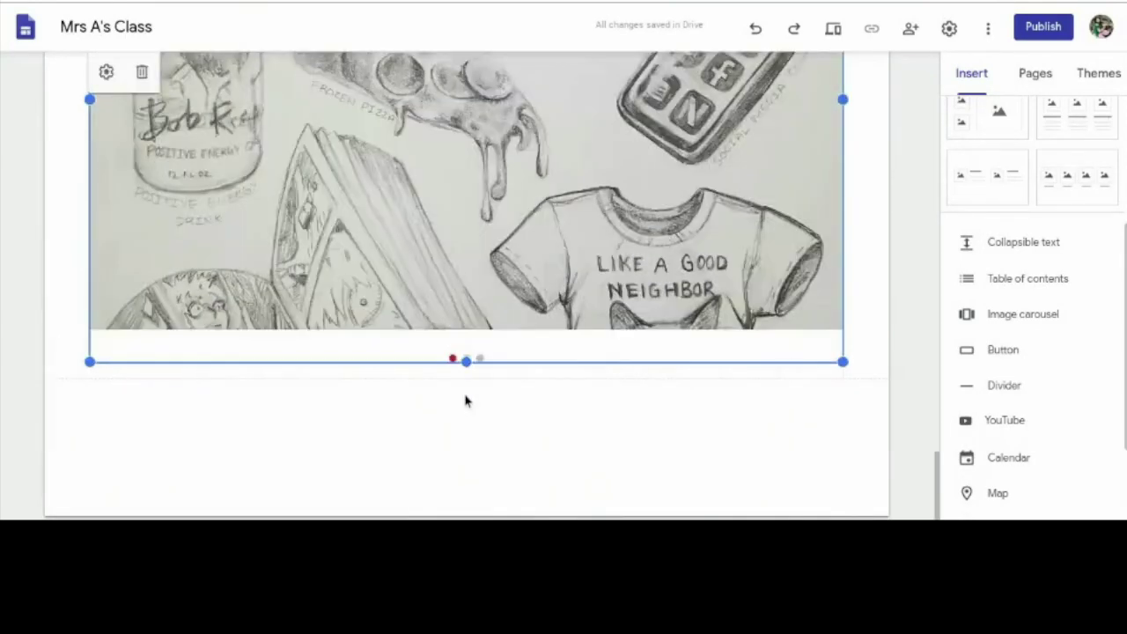
scroll(465, 401, up, 3)
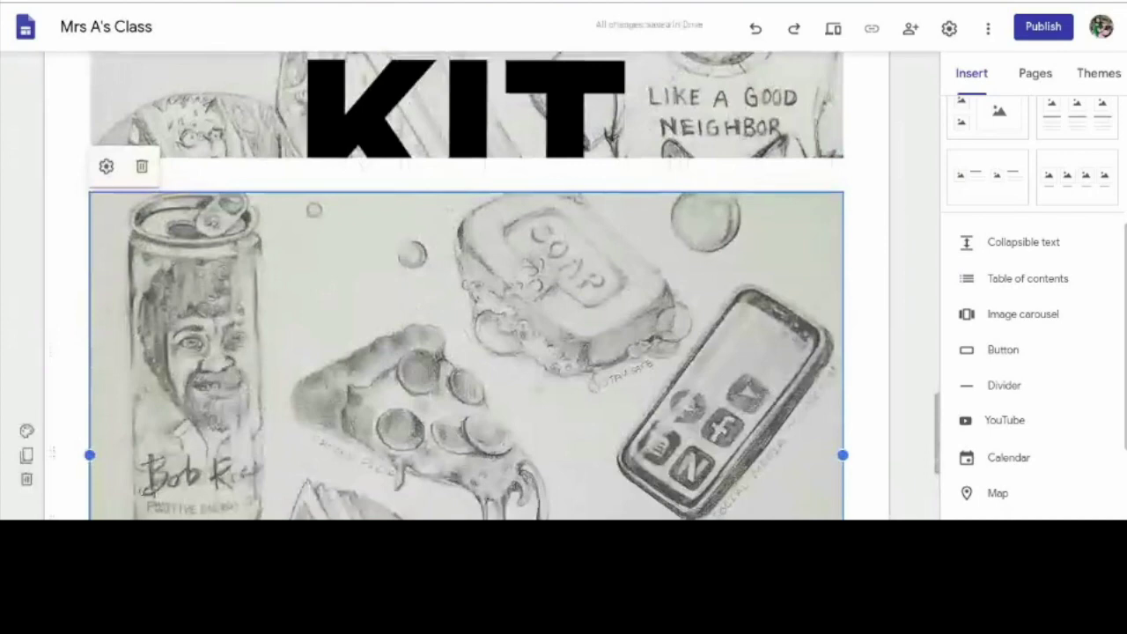
scroll(484, 394, down, 5)
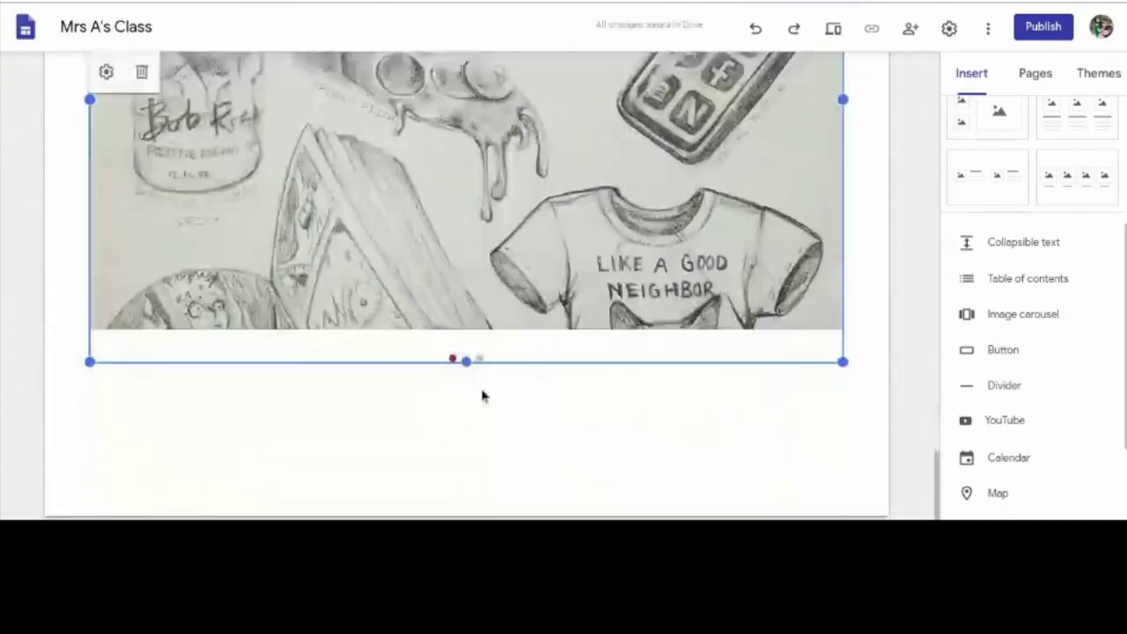
Extend the embedded Pandemic Survival Kit Drawings video downward to show its whole title image.
scroll(489, 394, up, 6)
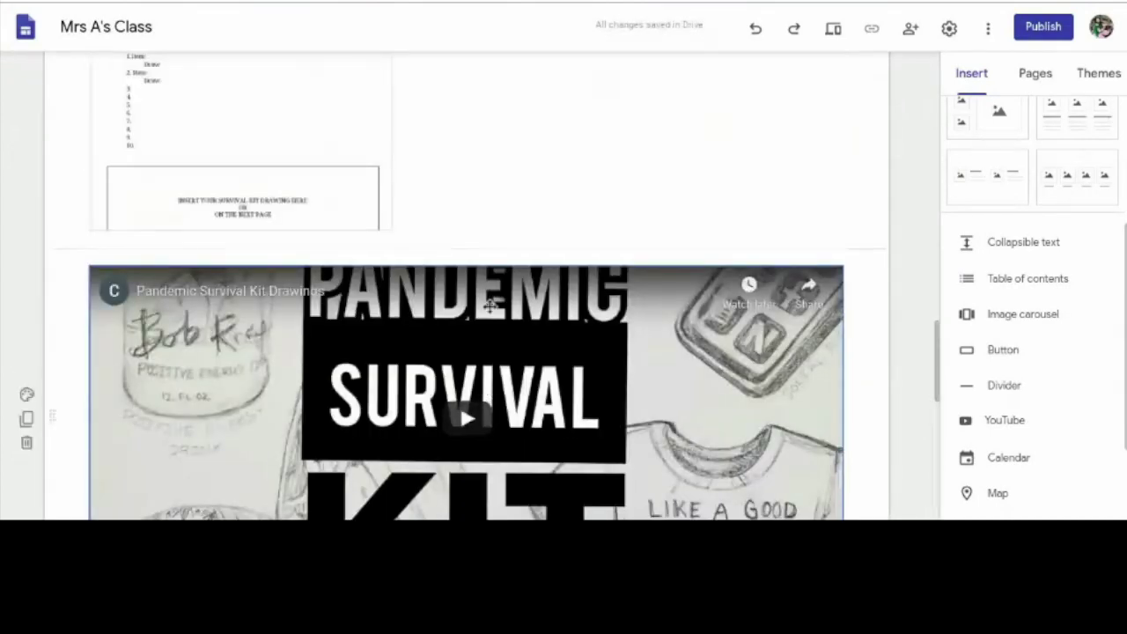
scroll(577, 380, down, 3)
click(466, 260)
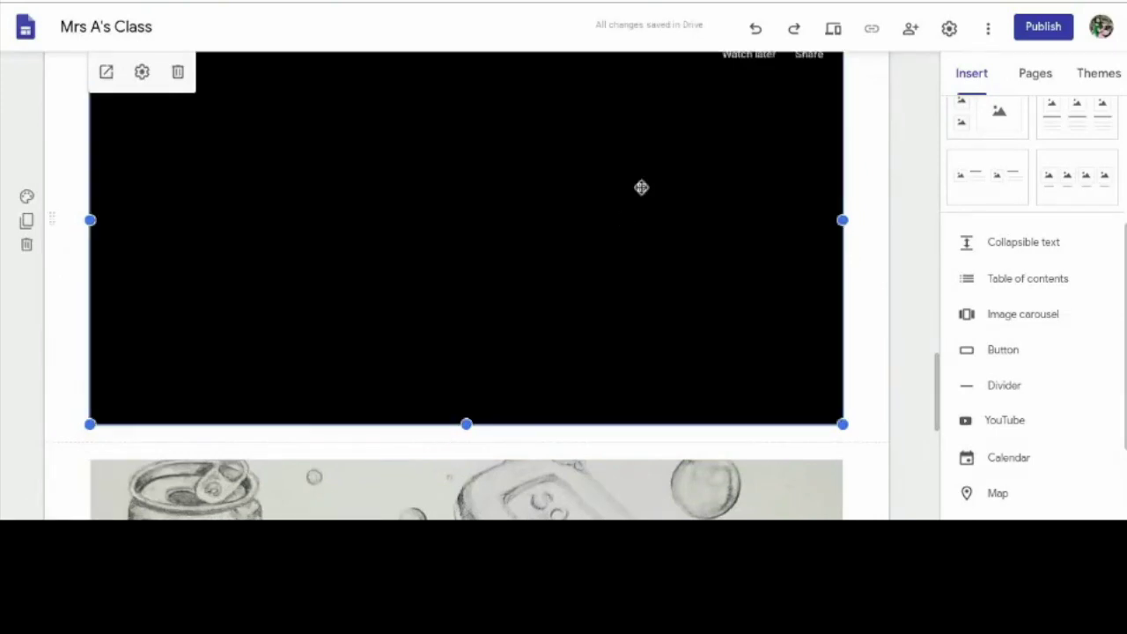
scroll(659, 146, up, 2)
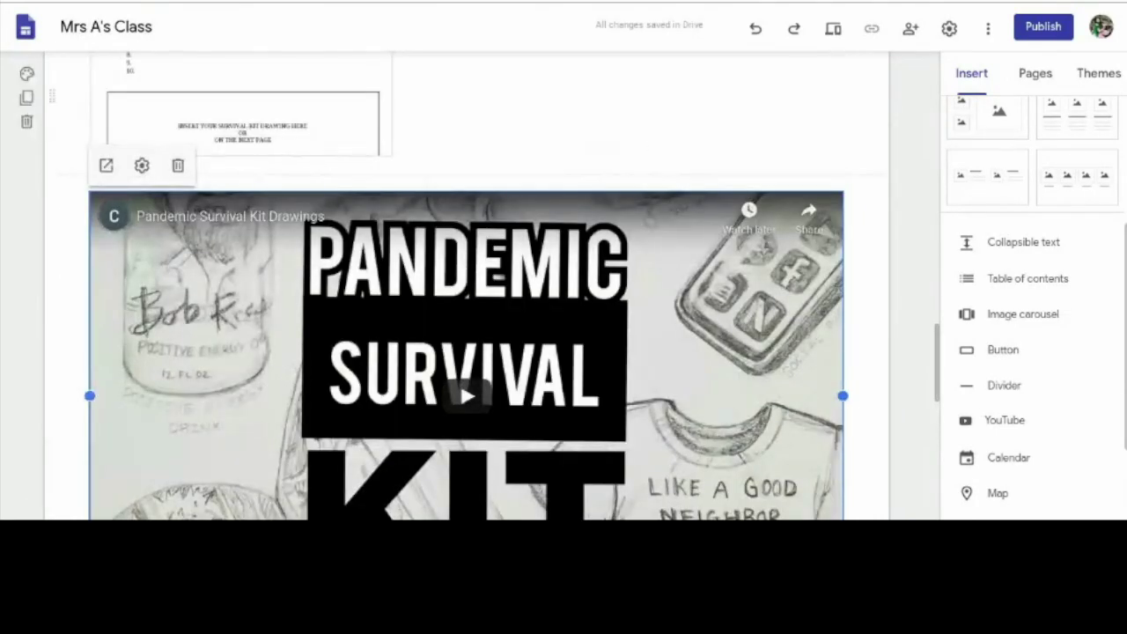
Review the whole lesson page, from the header and introduction through the three instruction sections, worksheet button, video and image carousel.
scroll(521, 126, up, 5)
scroll(522, 125, up, 15)
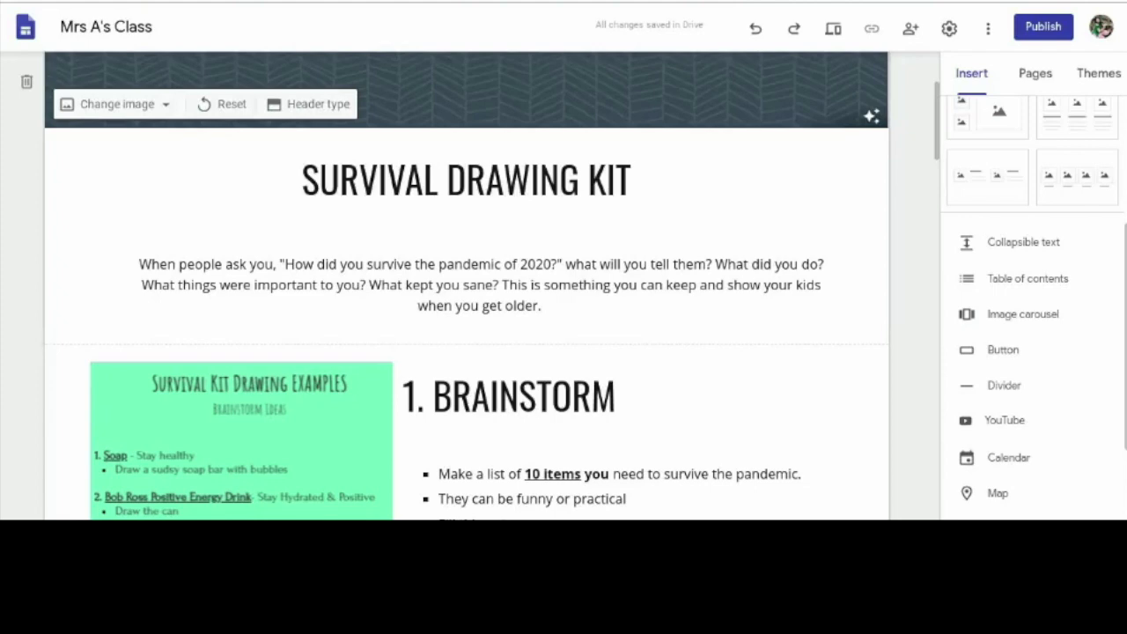
scroll(626, 264, down, 3)
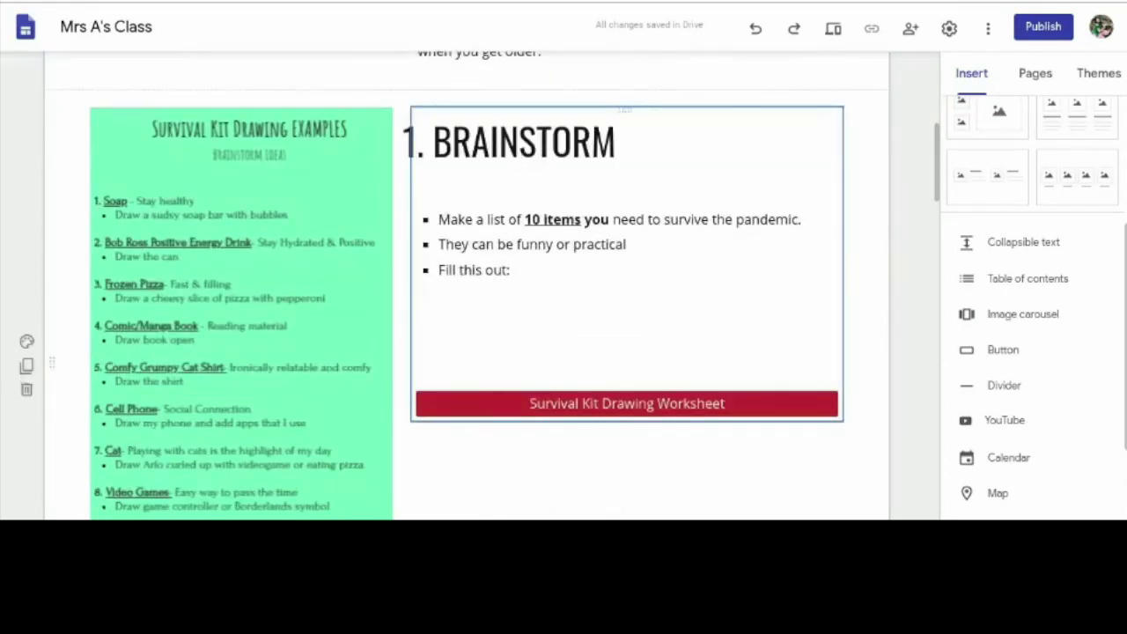
scroll(467, 282, down, 9)
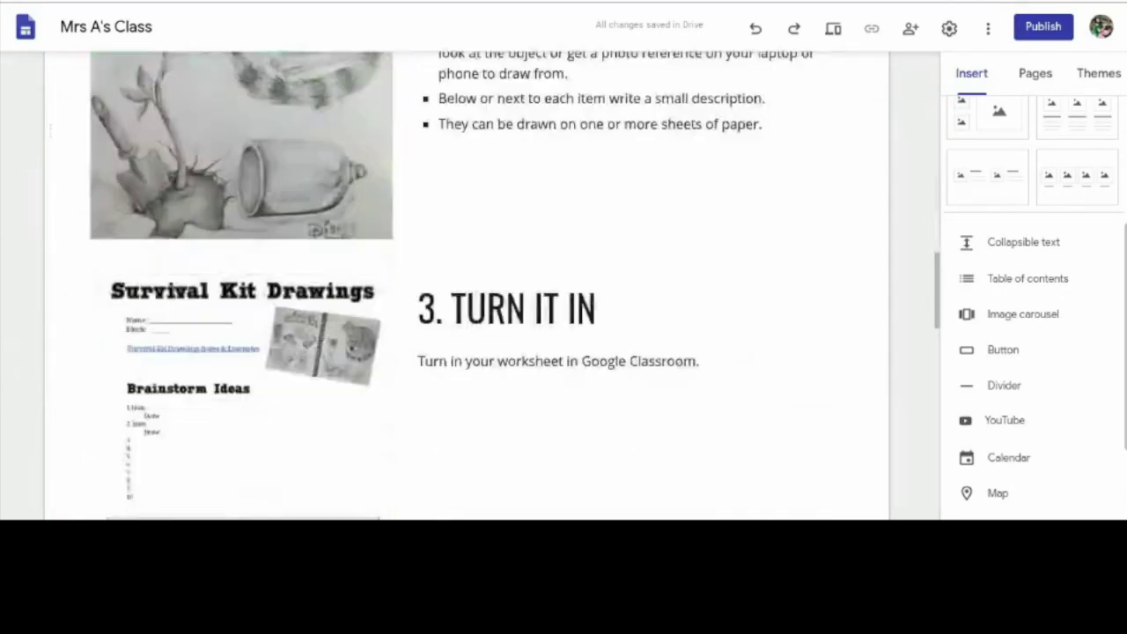
scroll(467, 352, down, 4)
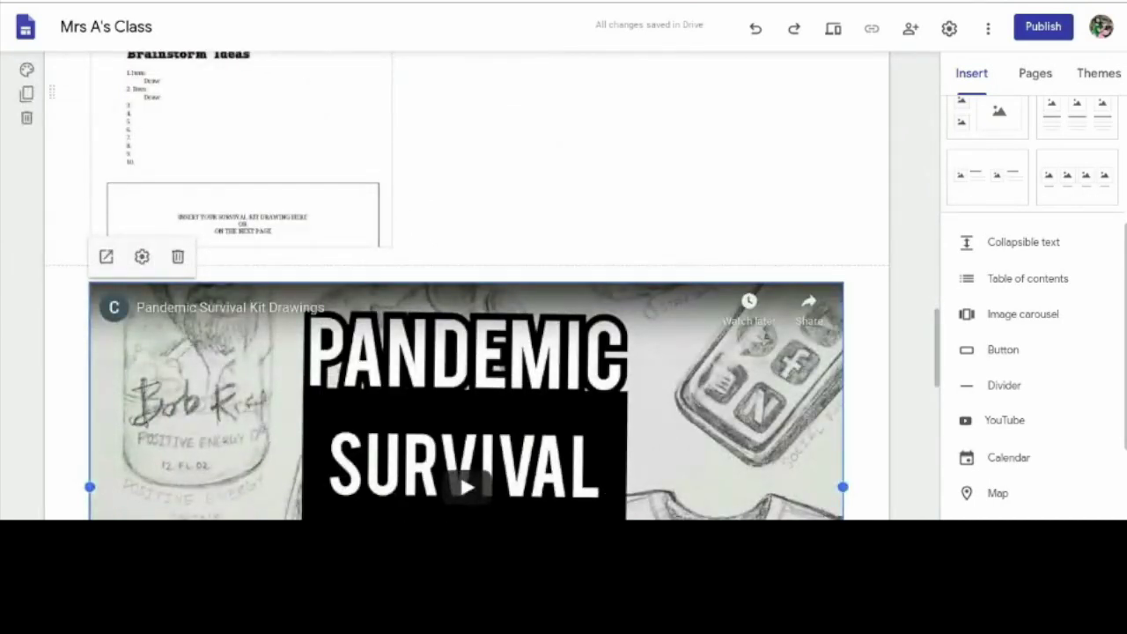
scroll(467, 282, down, 2)
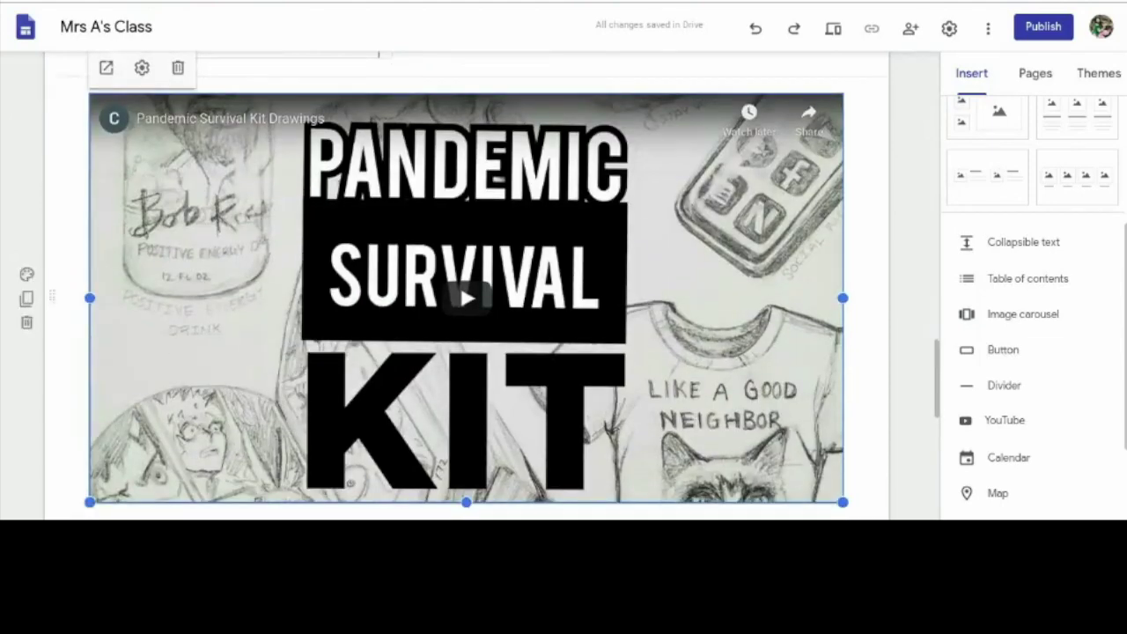
scroll(467, 282, up, 10)
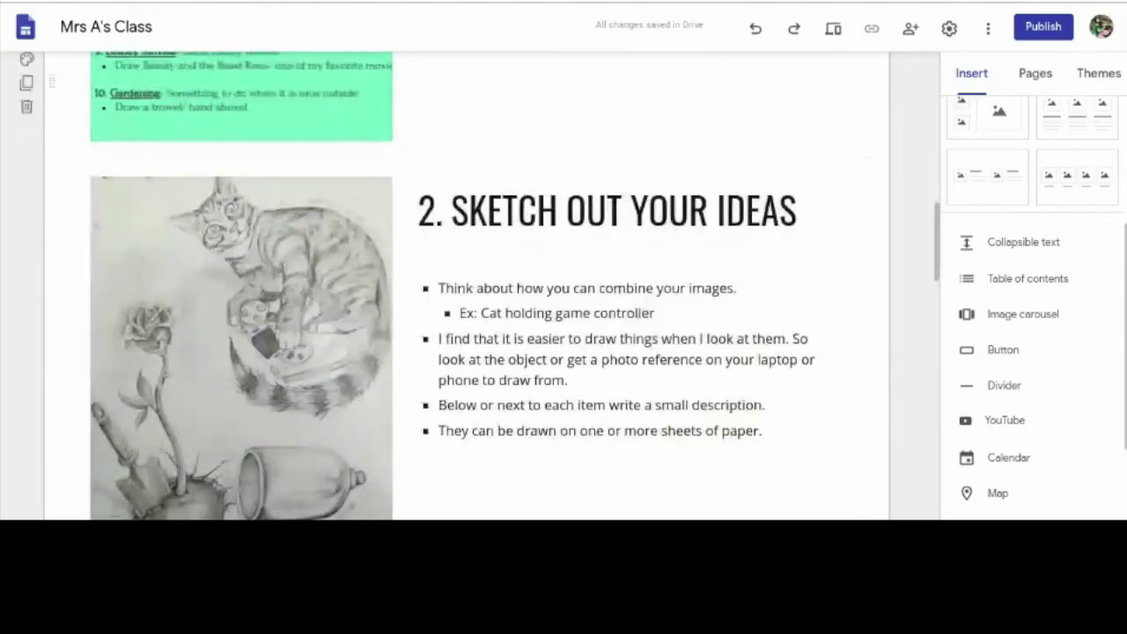
scroll(467, 282, up, 8)
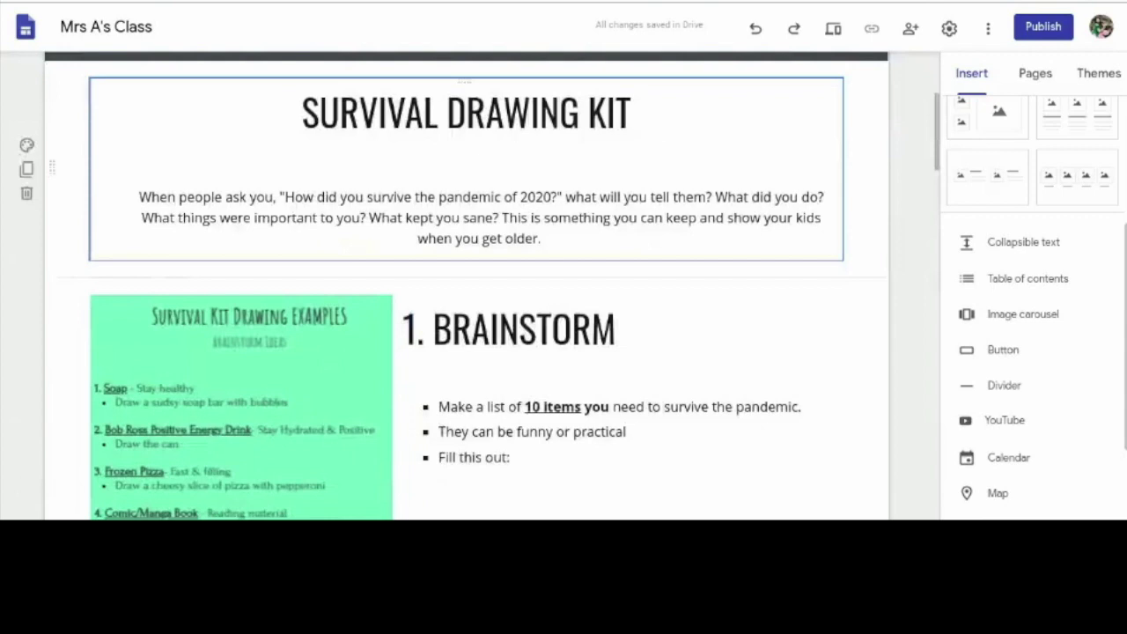
scroll(467, 282, down, 2)
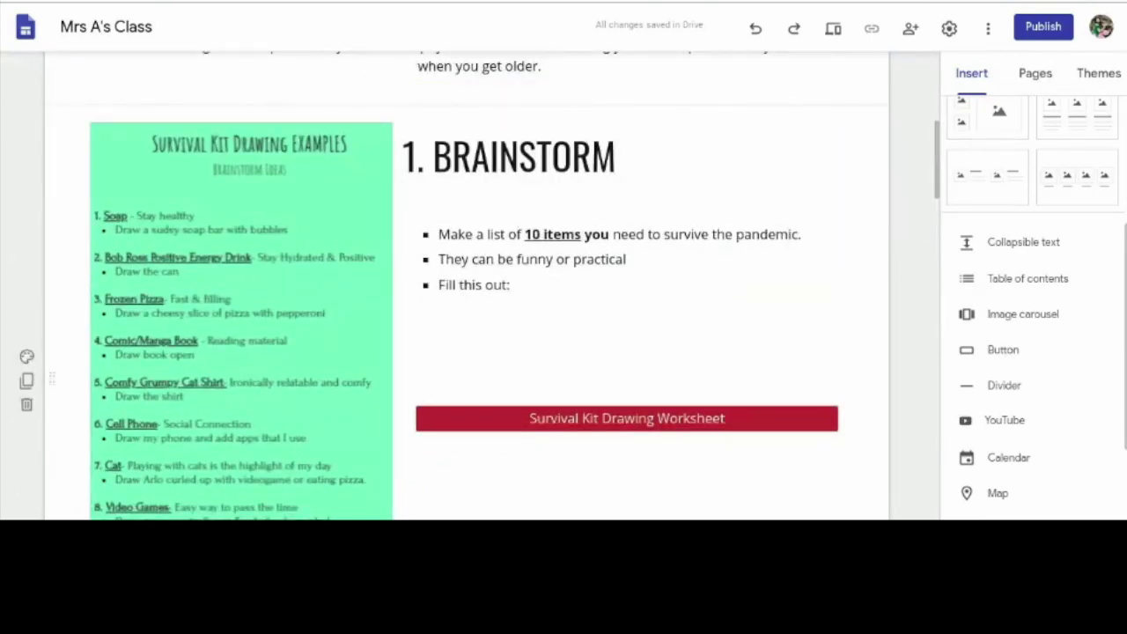
scroll(466, 281, down, 6)
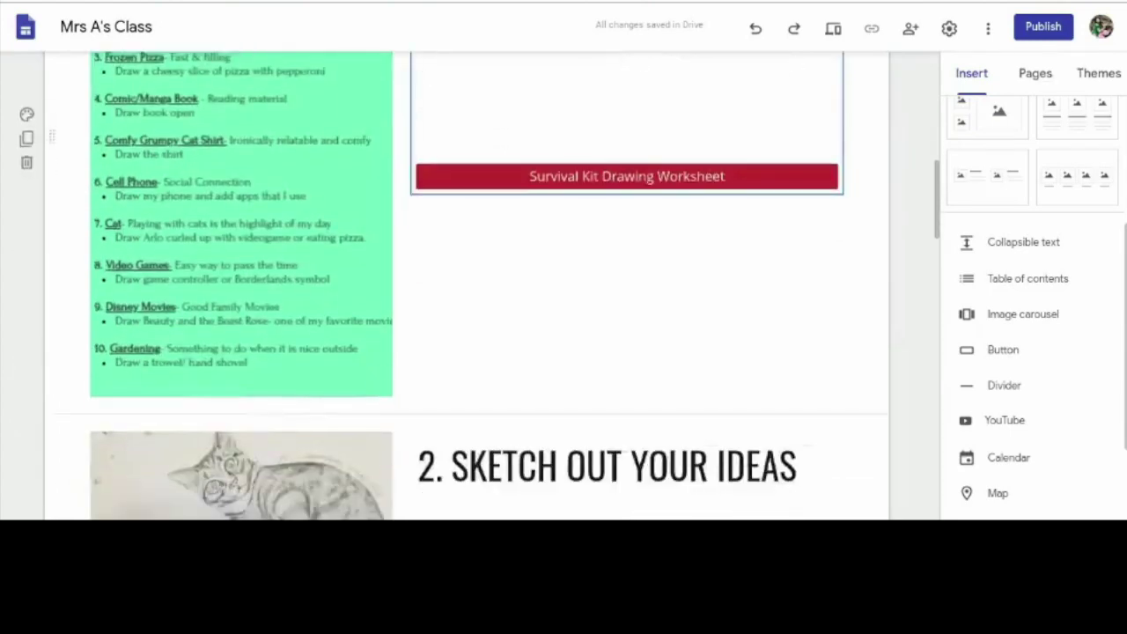
scroll(466, 282, down, 8)
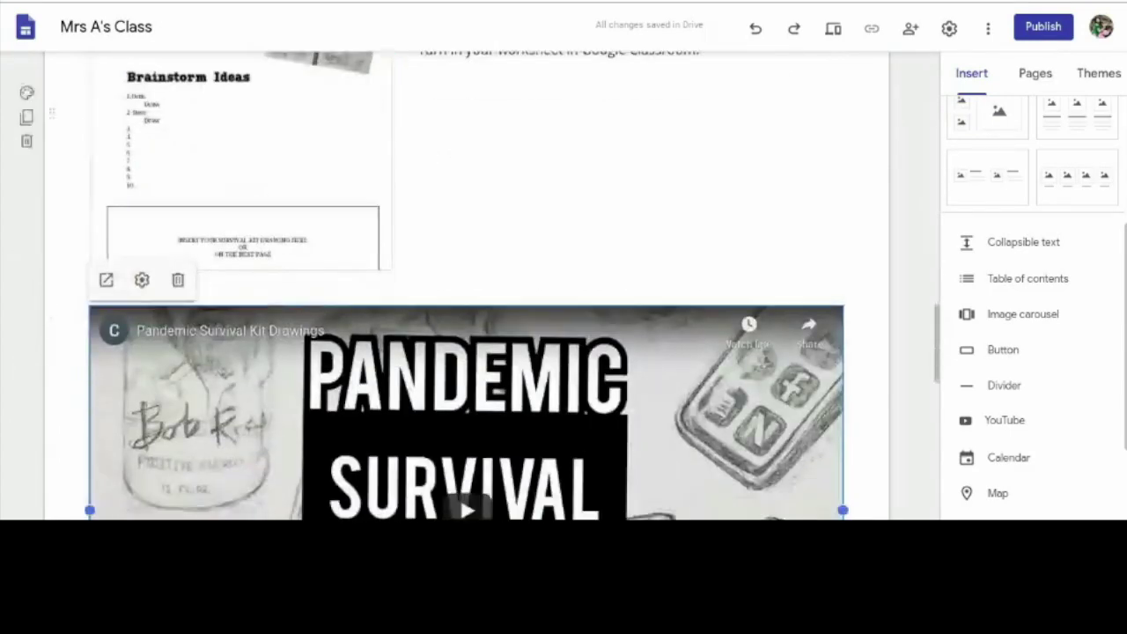
scroll(467, 282, down, 7)
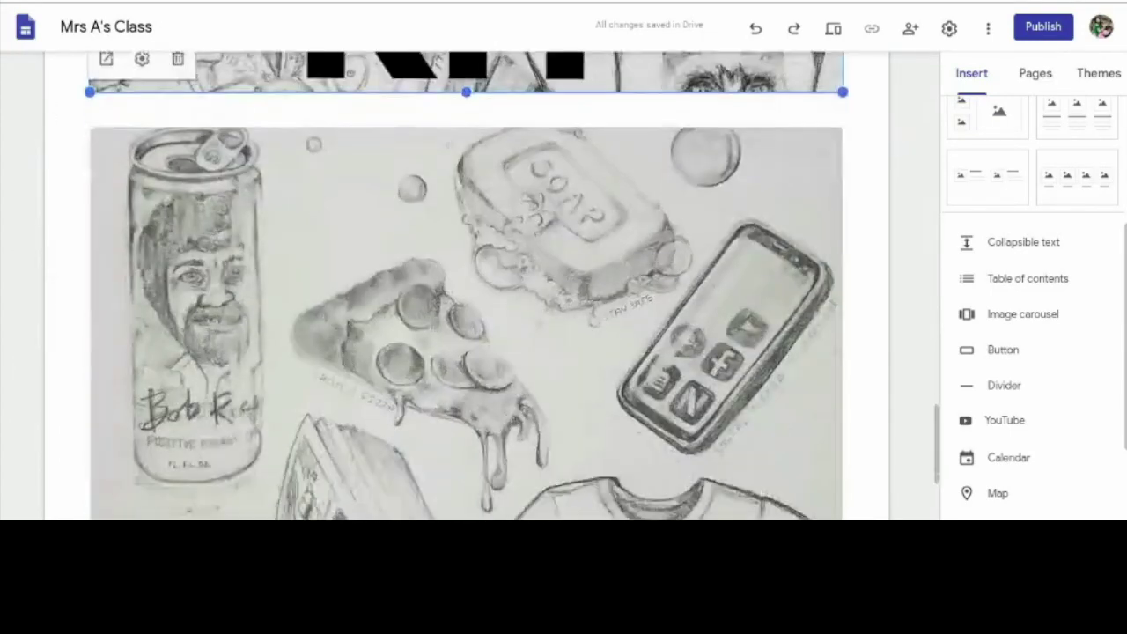
scroll(466, 282, down, 3)
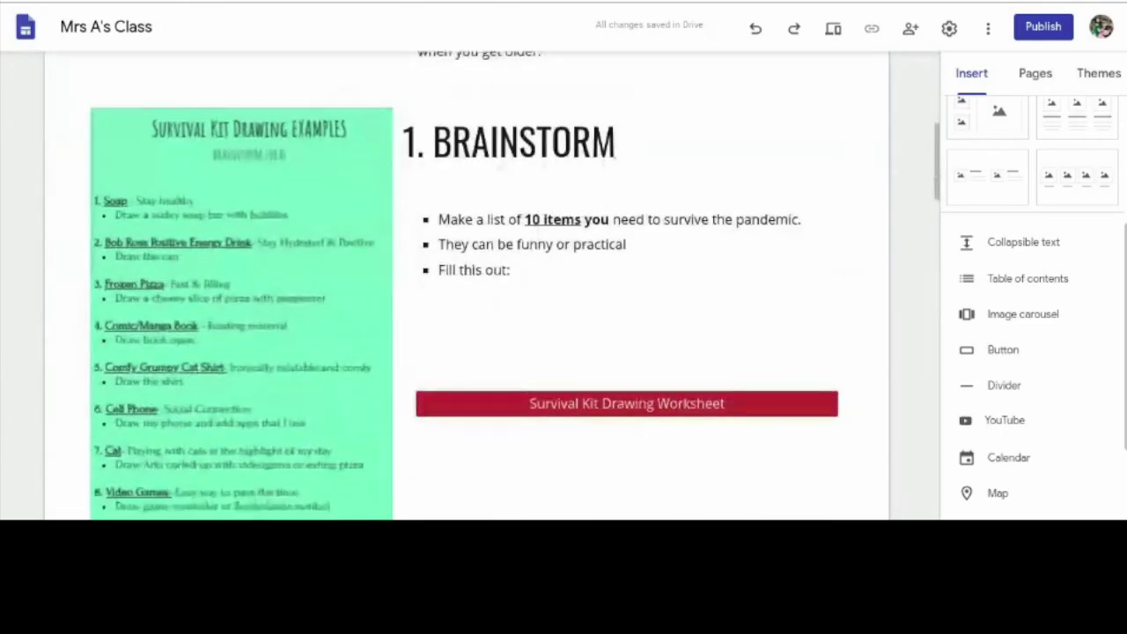
scroll(466, 282, up, 5)
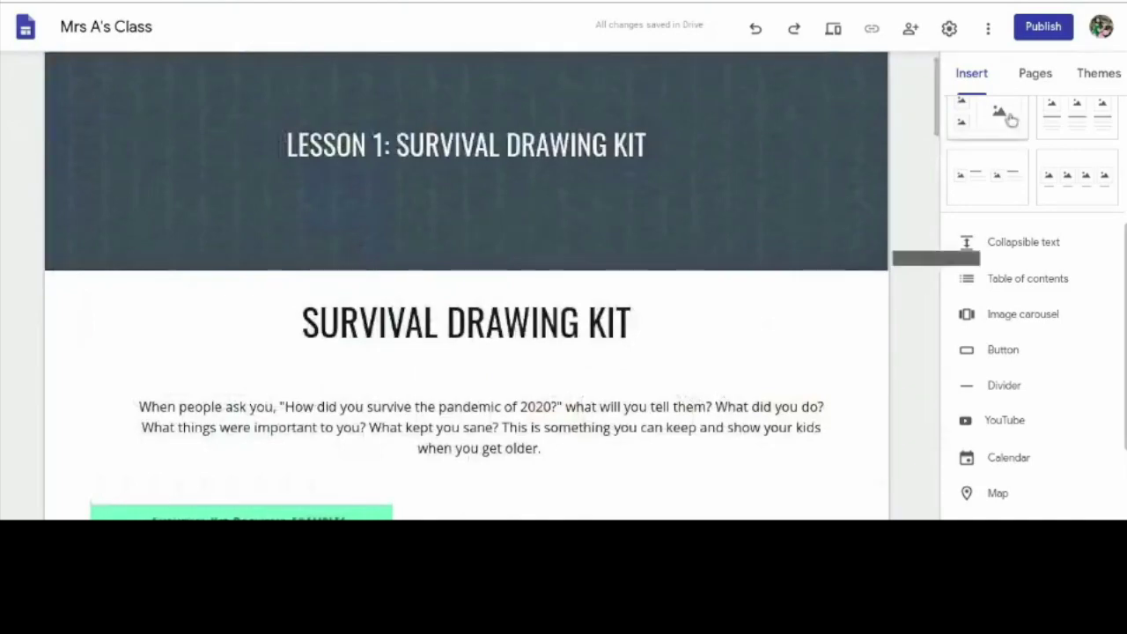
Publish the website and open the Lesson 1: Pandemic Drawing Kit page under Drawing 1 on the live site.
click(1044, 28)
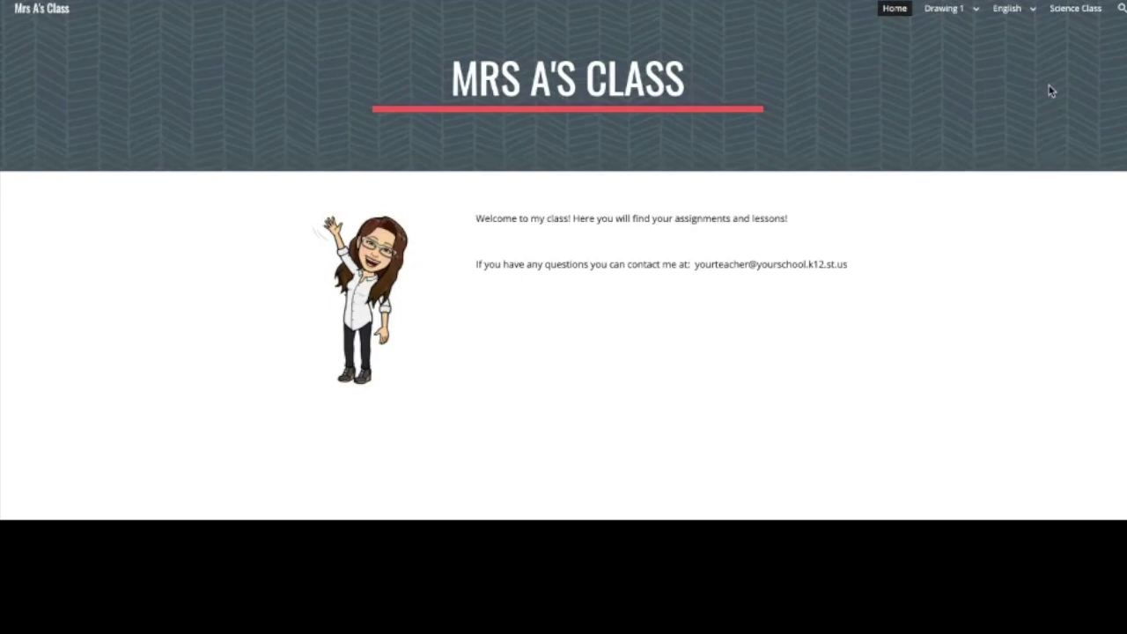
mouse_move(954, 13)
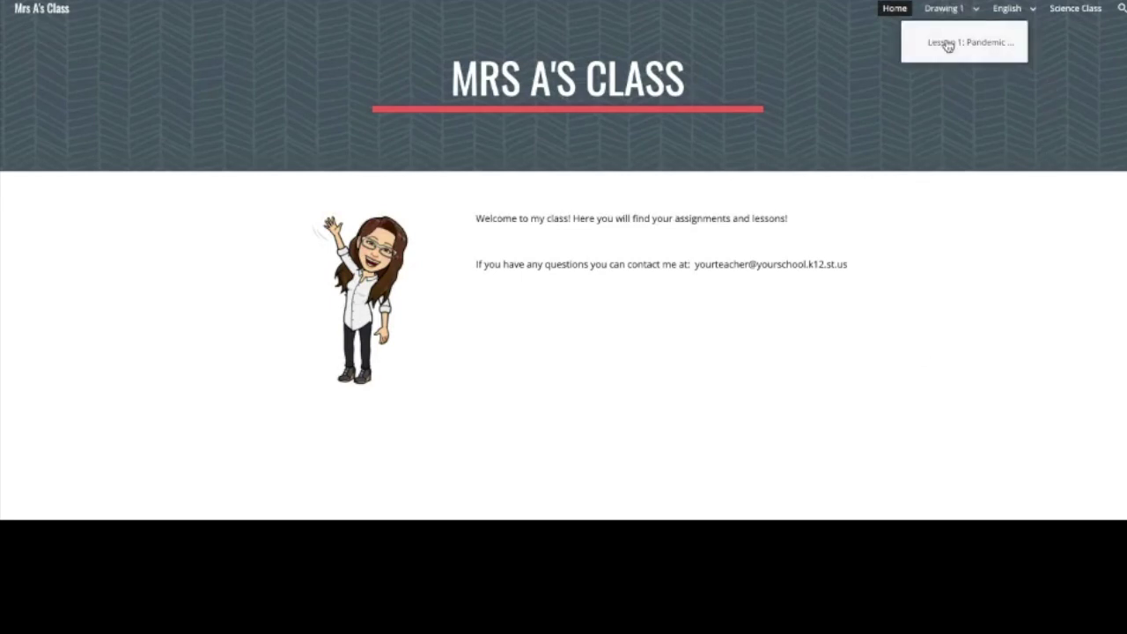
click(946, 44)
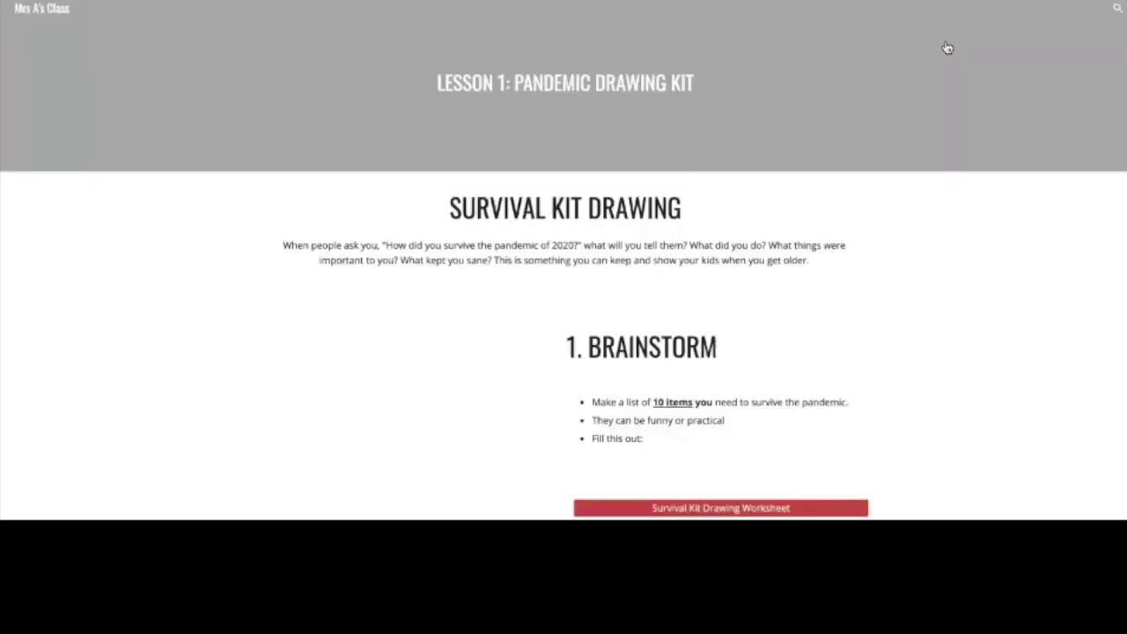